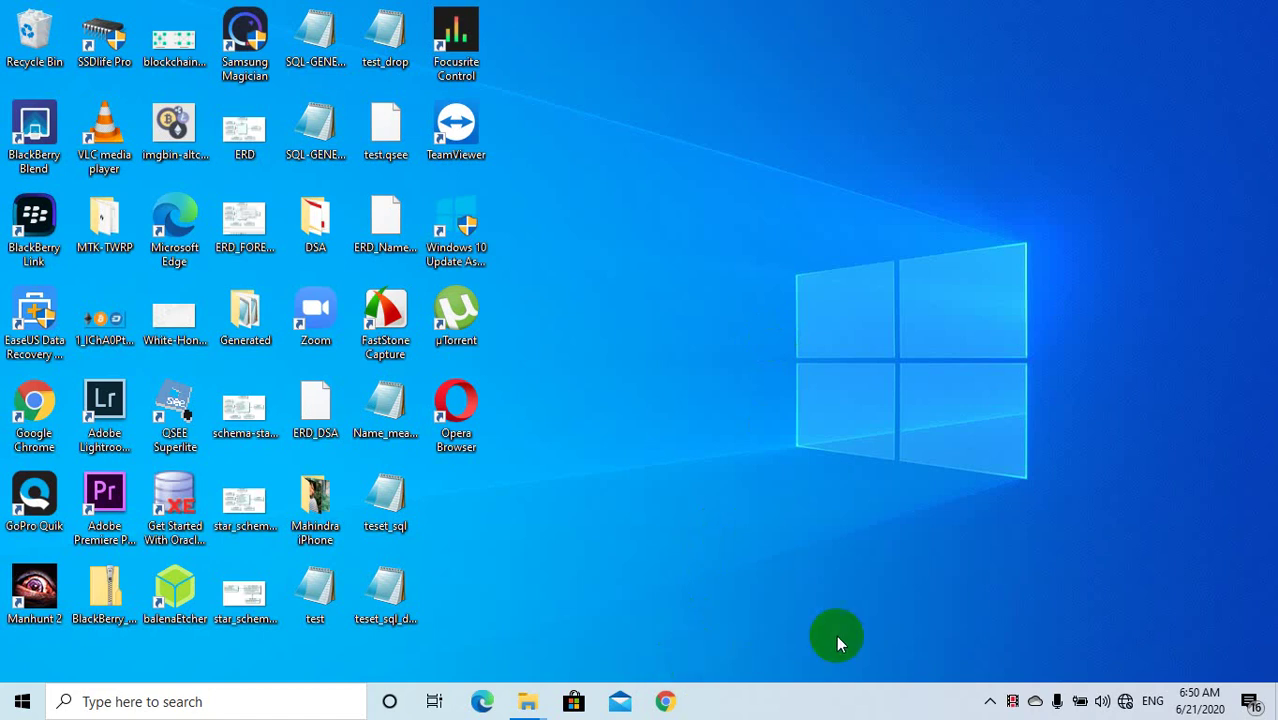
Join the open TP-LINK_9130 2 Wi-Fi network from the Windows network list
left_click(1124, 701)
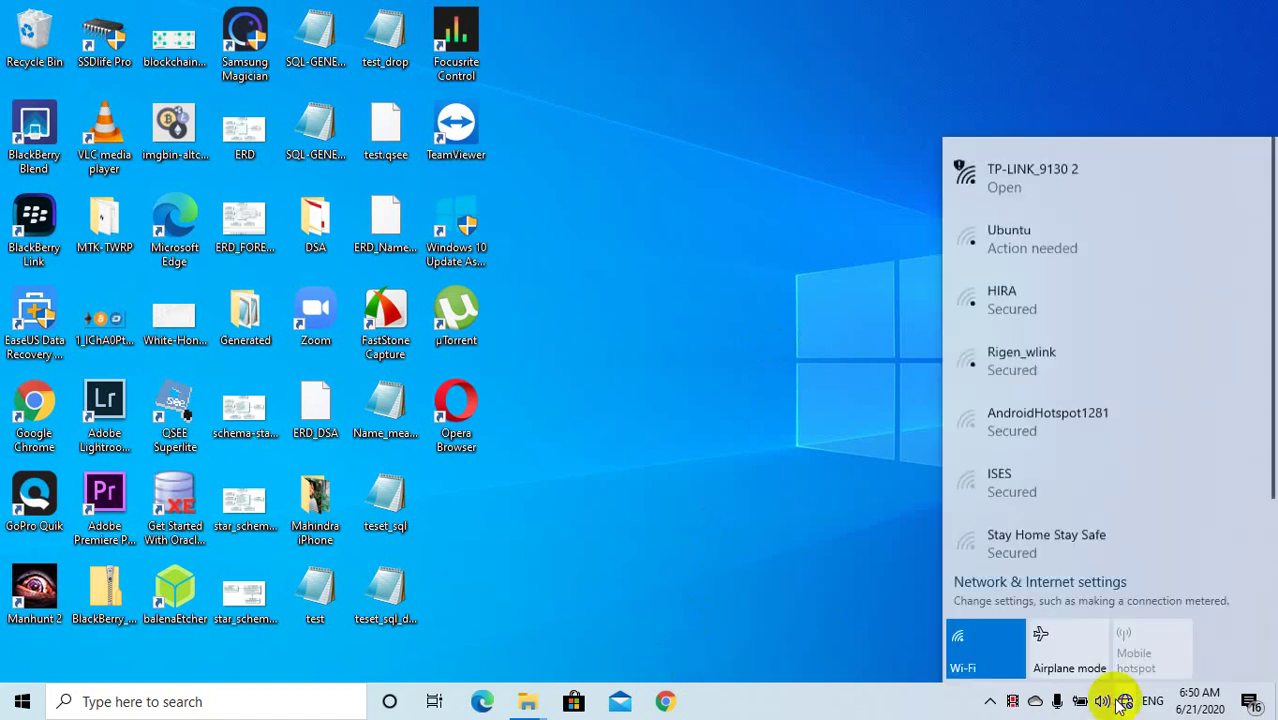
left_click(1130, 190)
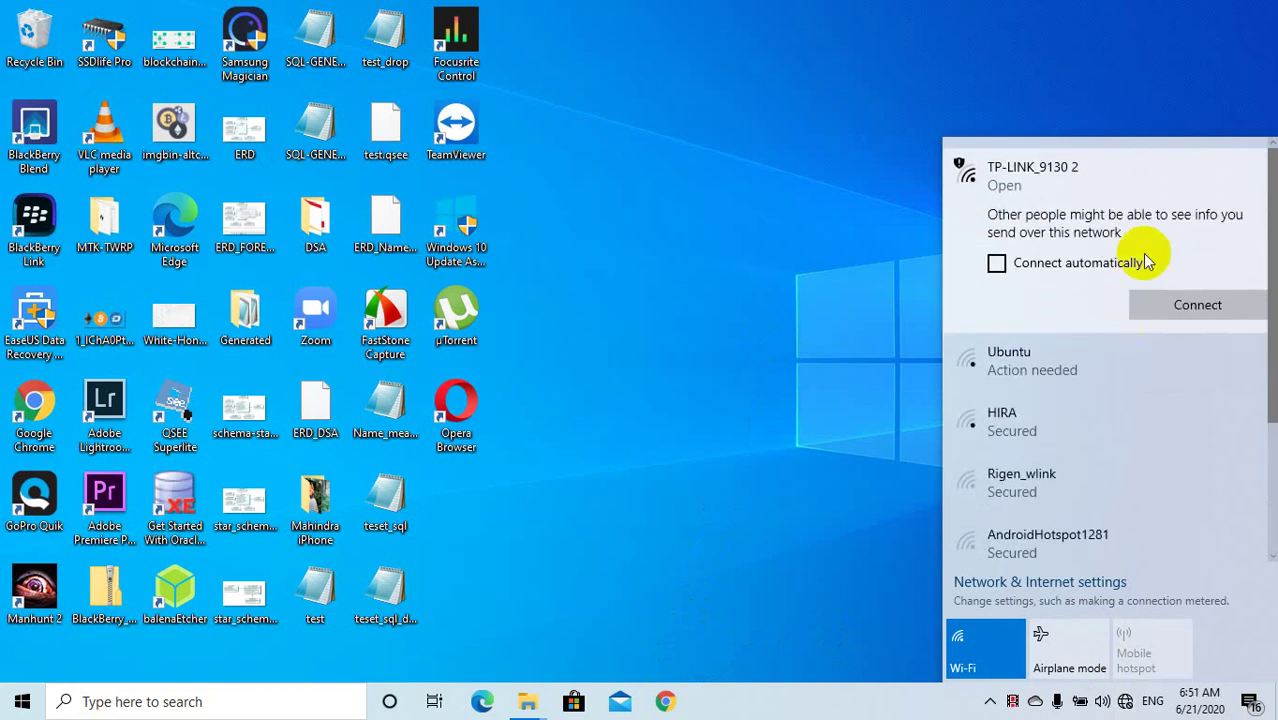
left_click(1183, 315)
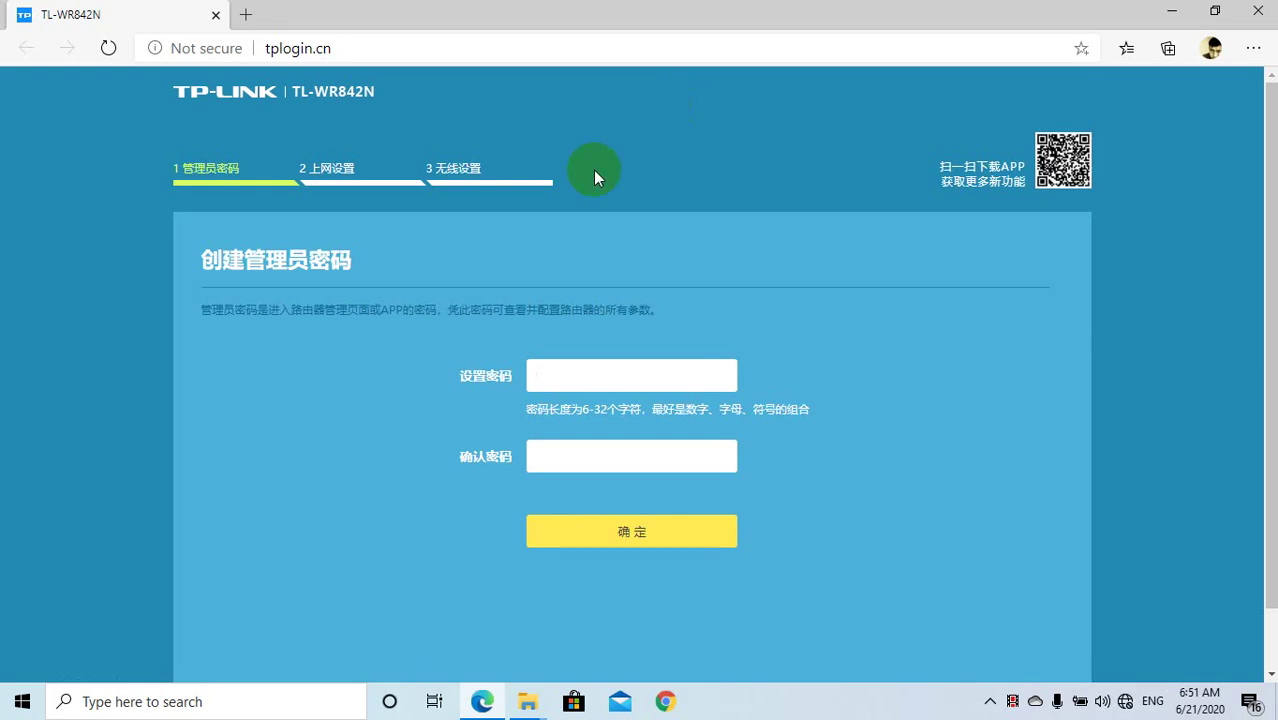
Enter the new administrator password in both the 设置密码 and 确认密码 fields and submit it
scroll(638, 402, "down", 1)
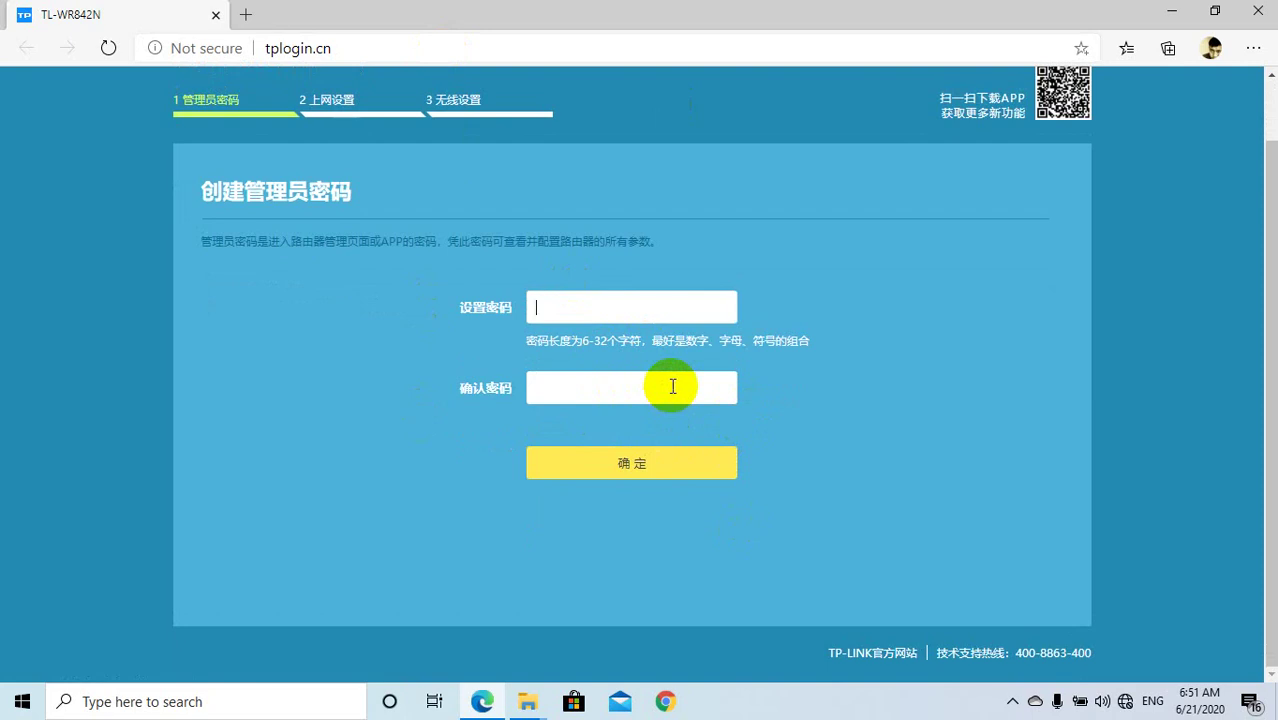
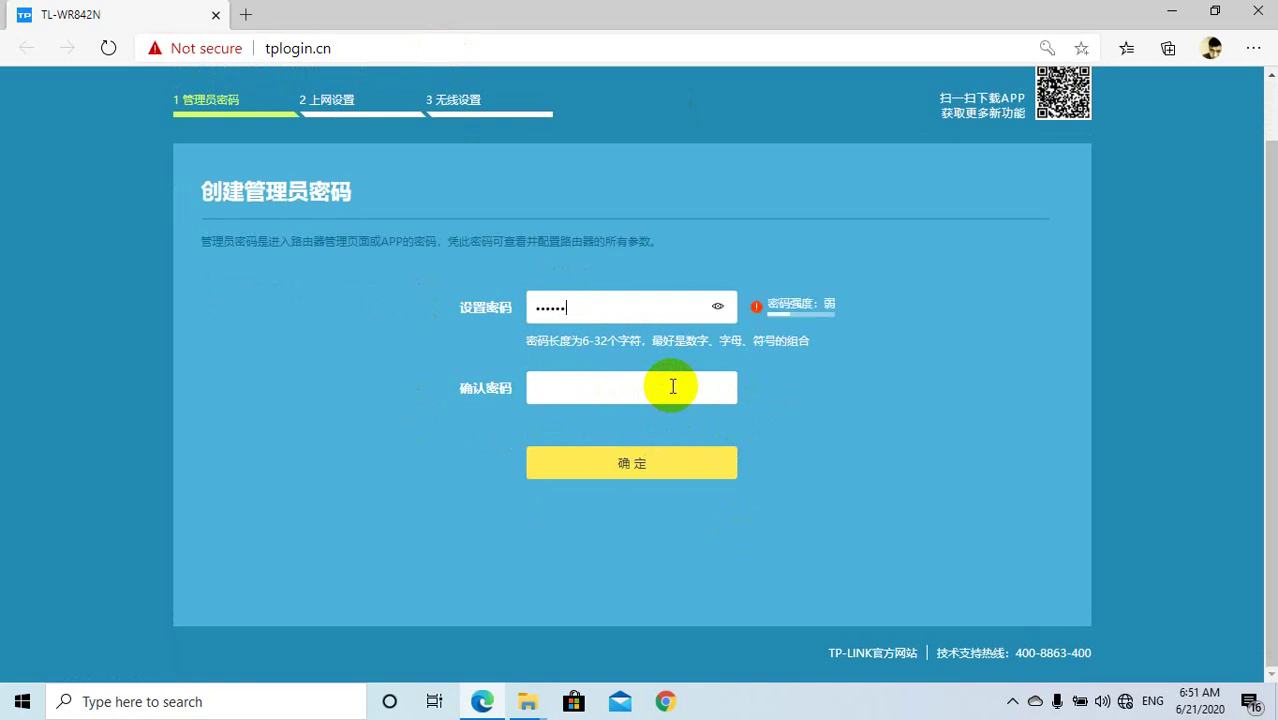
left_click(681, 388)
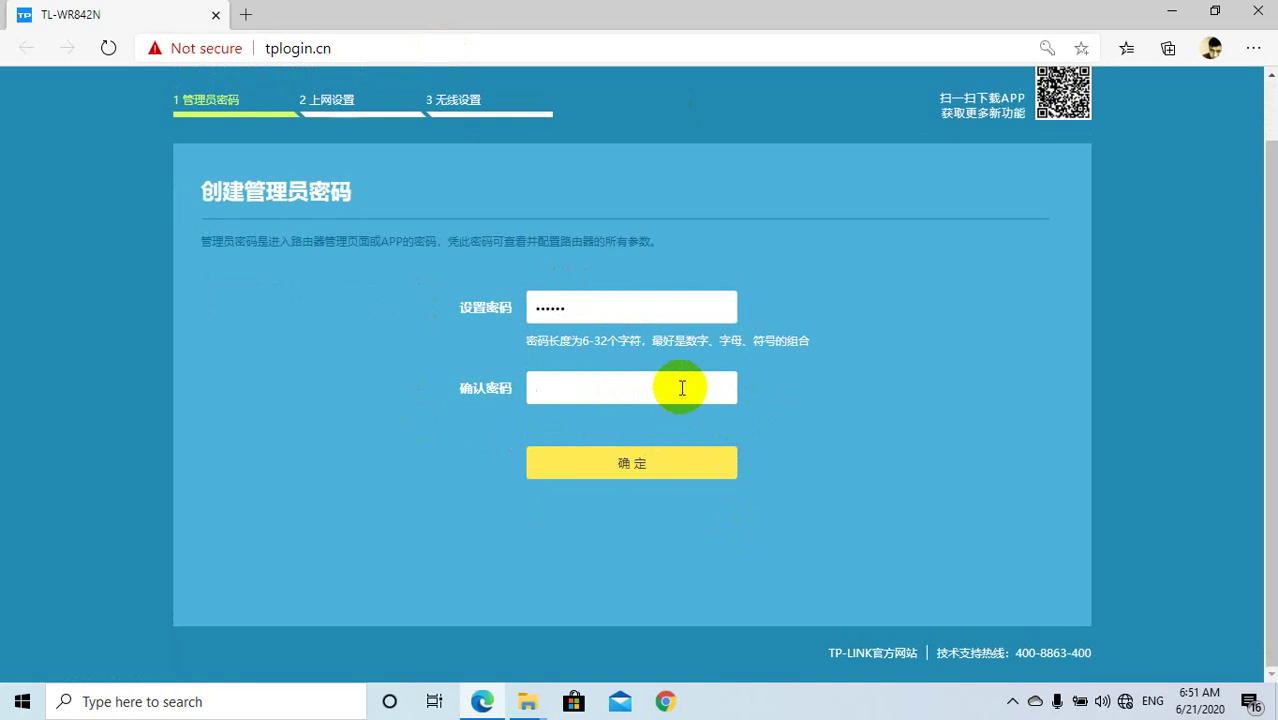
left_click_drag(580, 341, 607, 341)
left_click(641, 386)
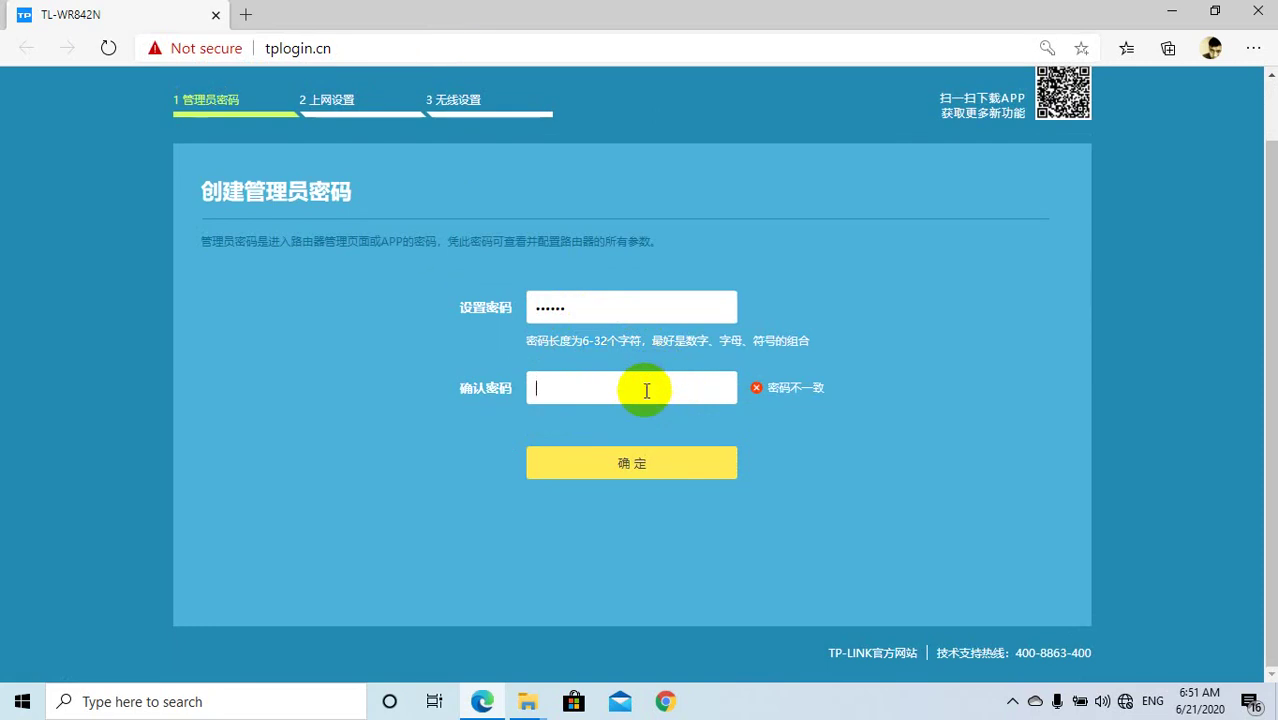
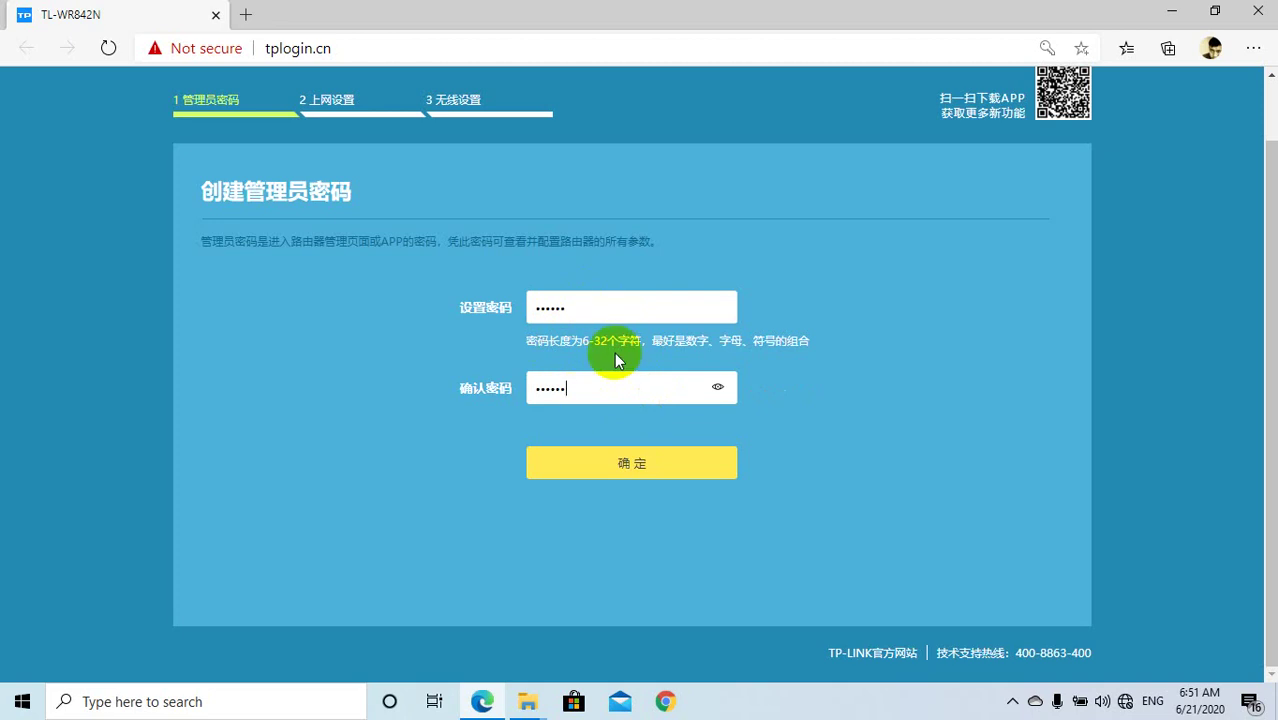
left_click(650, 472)
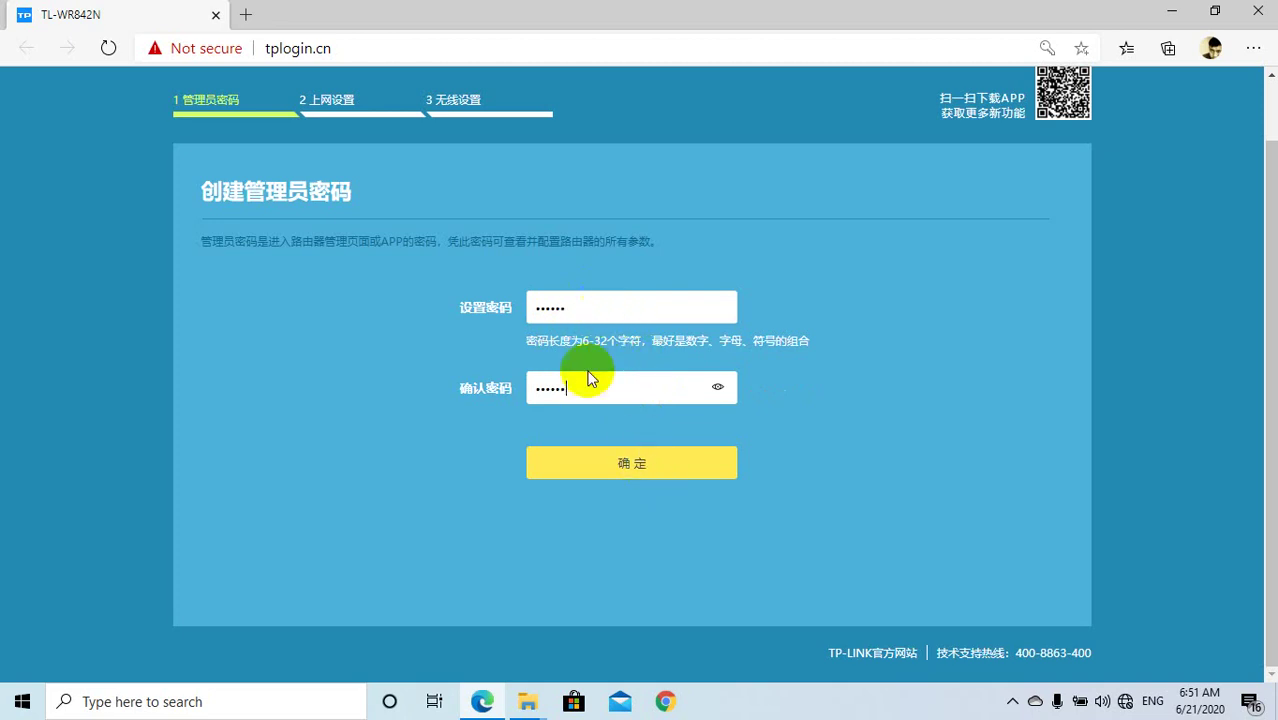
left_click(650, 462)
left_click(641, 470)
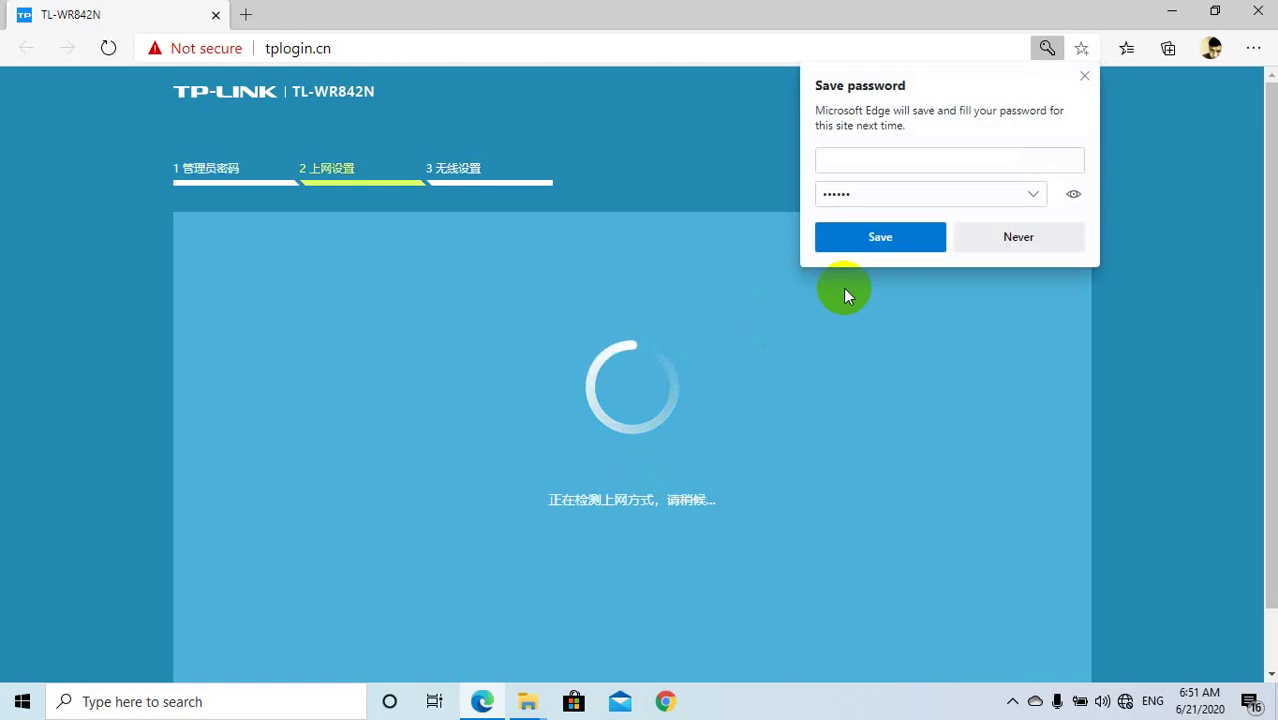
Save the admin password in the browser, then try the 固定IP地址 and 自动获得IP地址 connection types
left_click(880, 237)
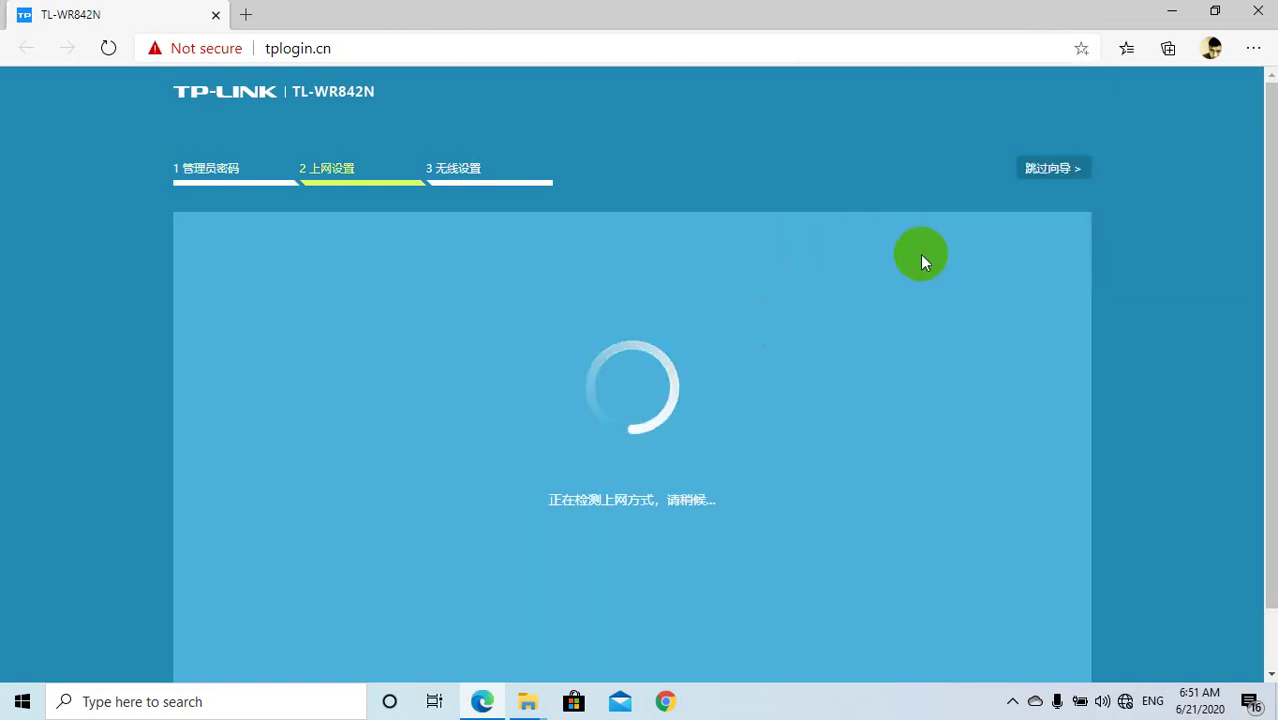
scroll(950, 420, "down", 1)
scroll(950, 420, "down", 1)
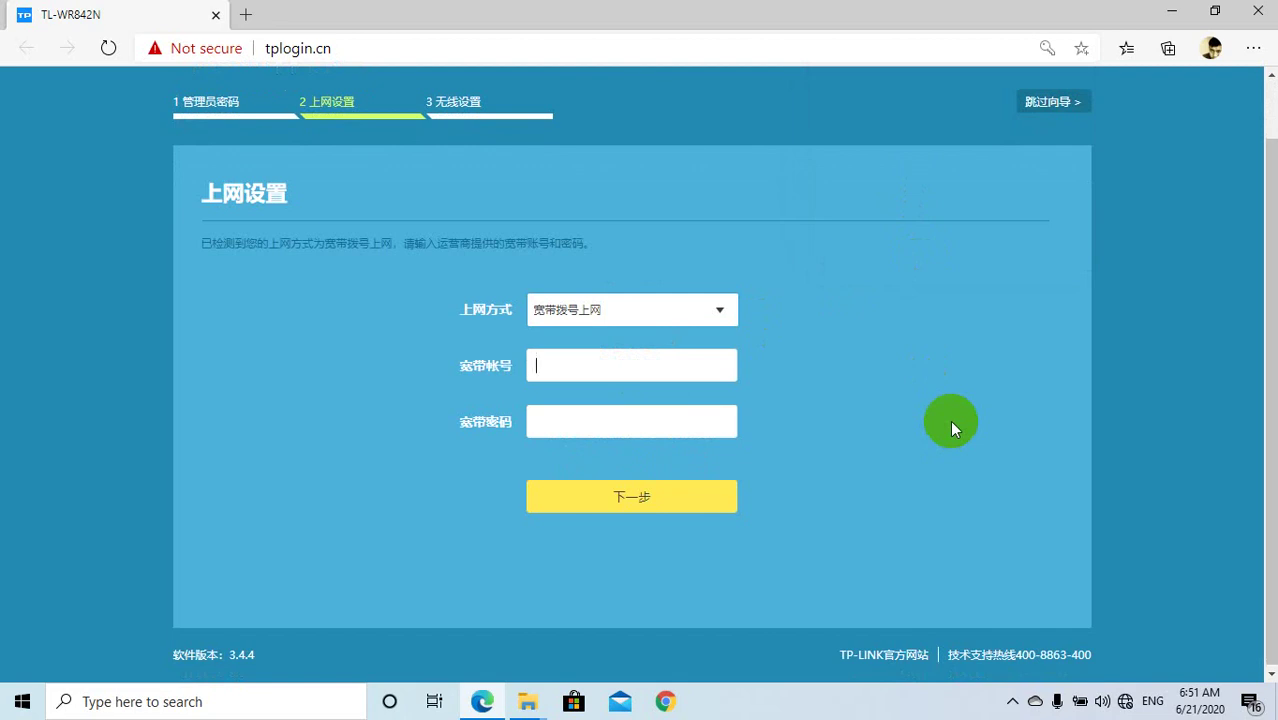
left_click(720, 311)
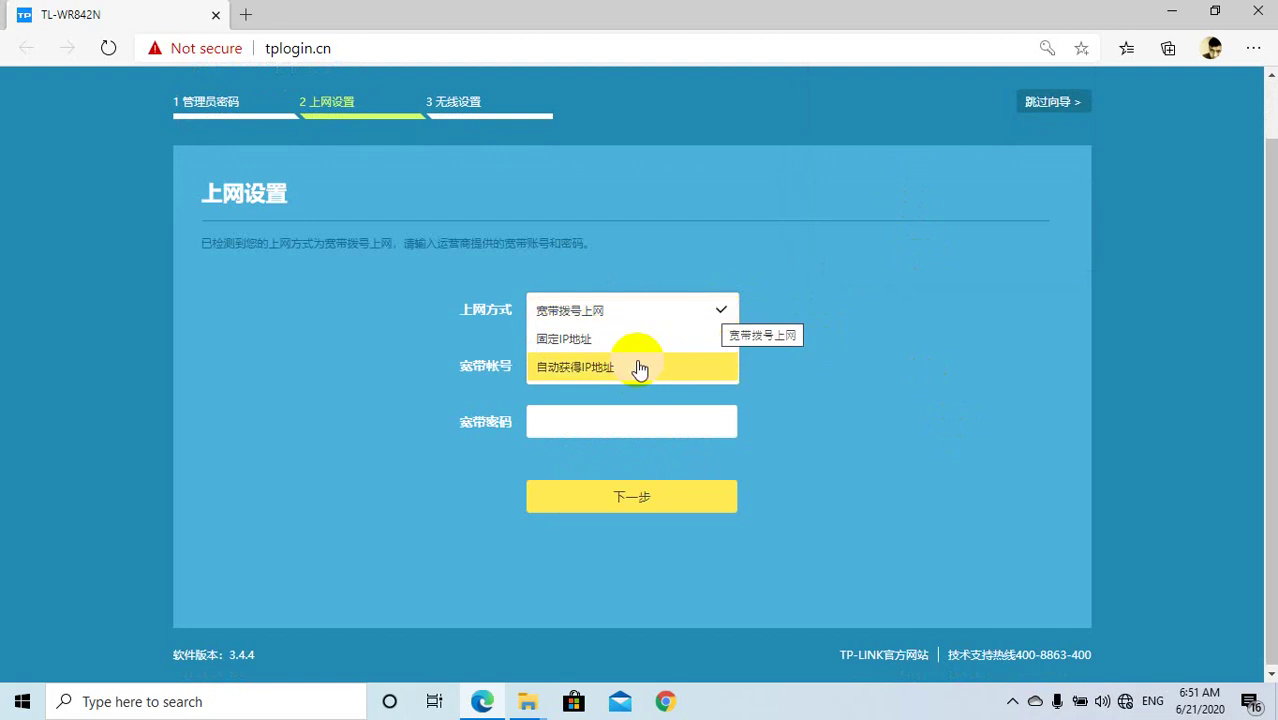
left_click(620, 338)
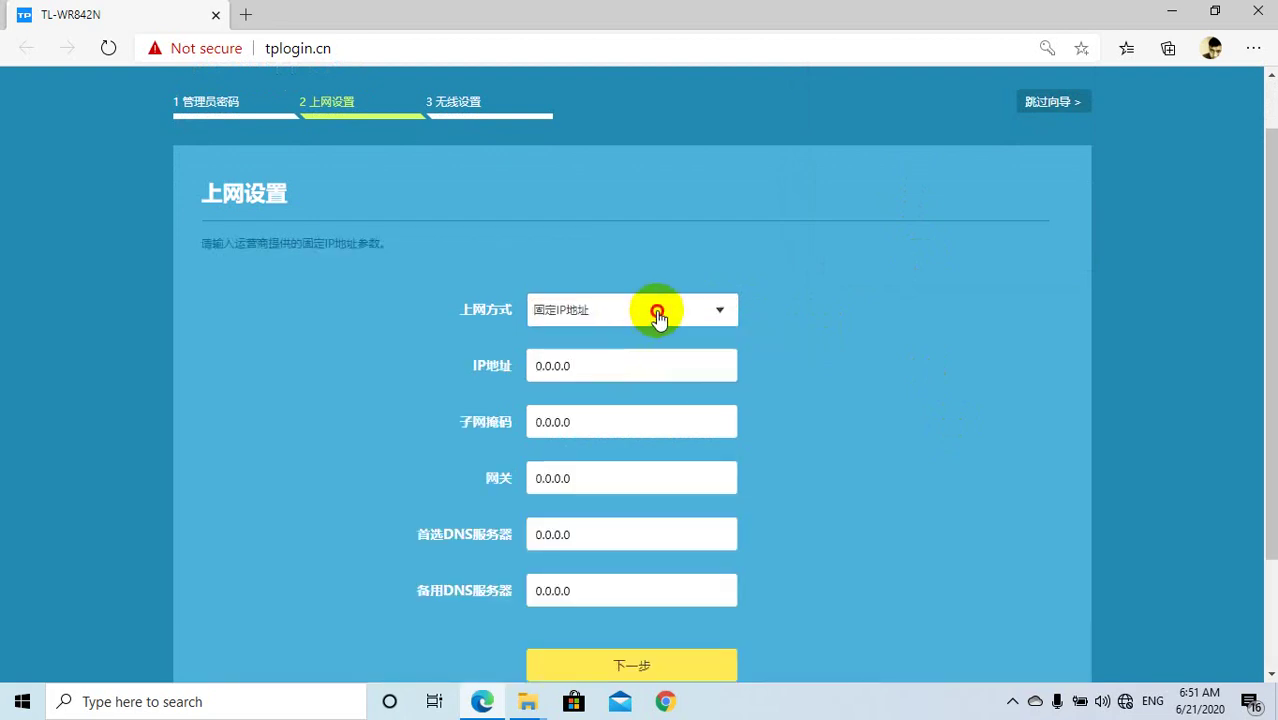
left_click(659, 316)
left_click(633, 368)
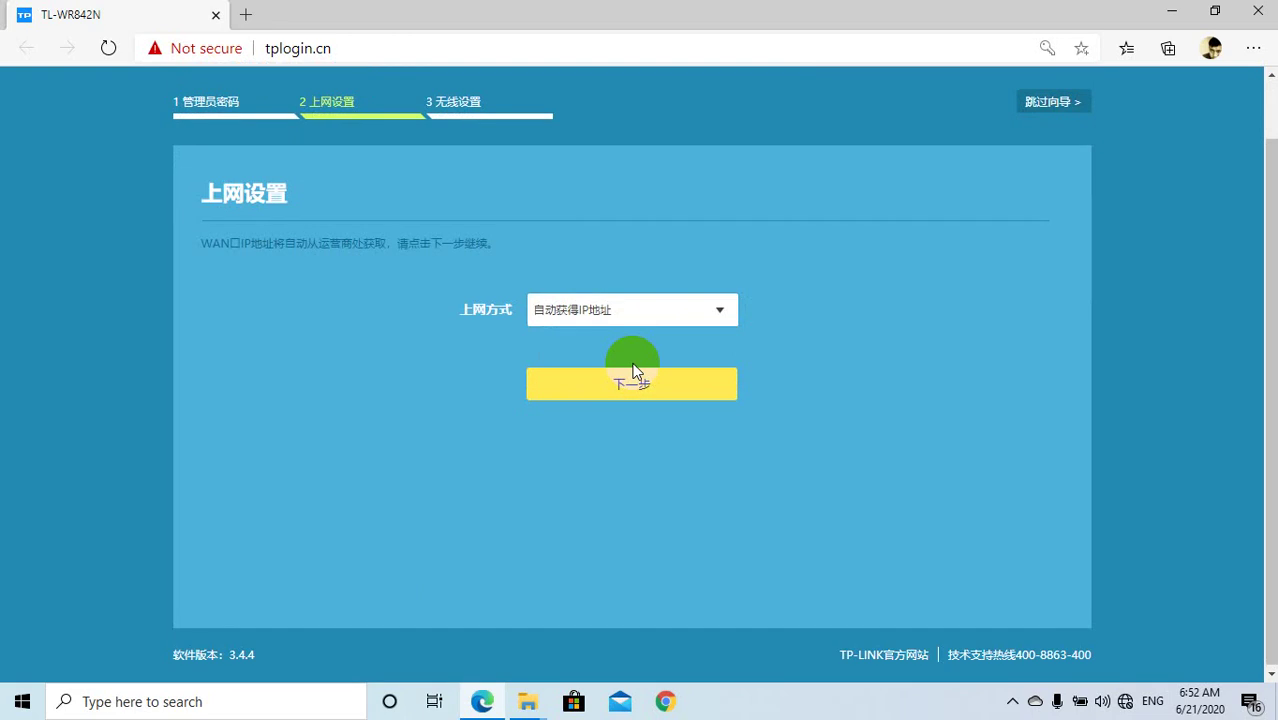
Switch through 固定IP地址 again and settle on 宽带拨号上网 as the connection type
left_click(648, 309)
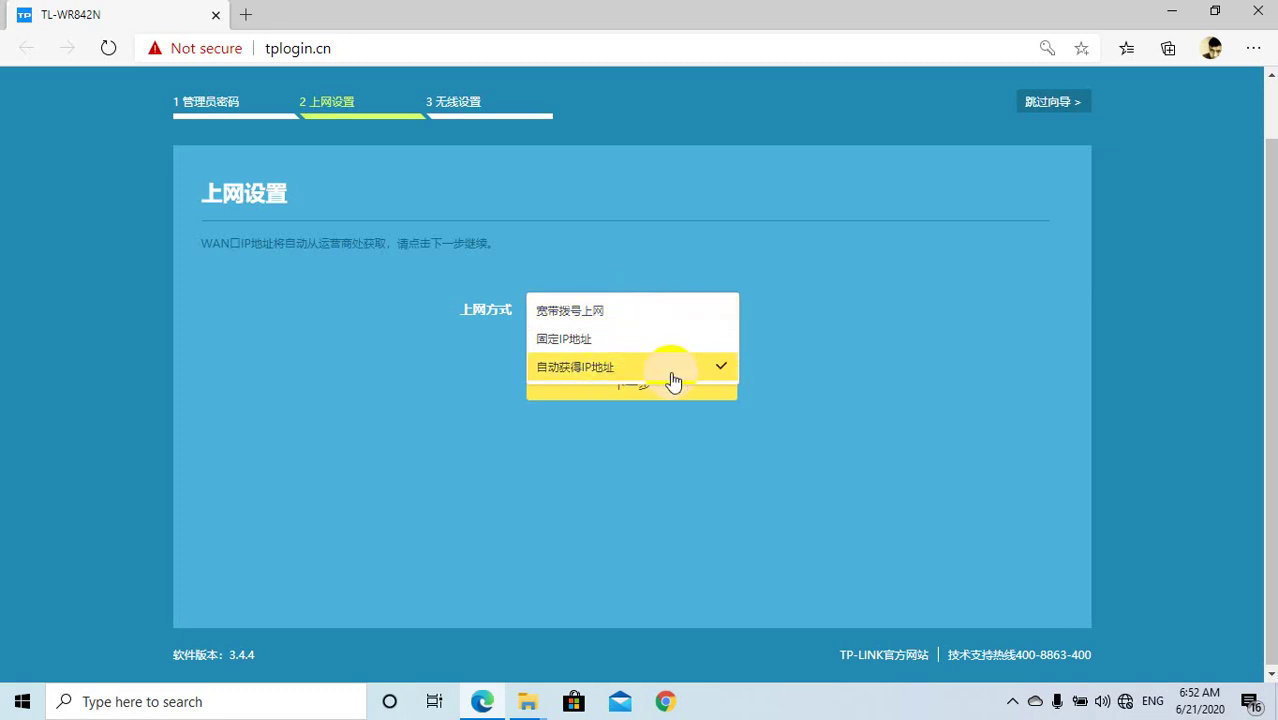
left_click(590, 339)
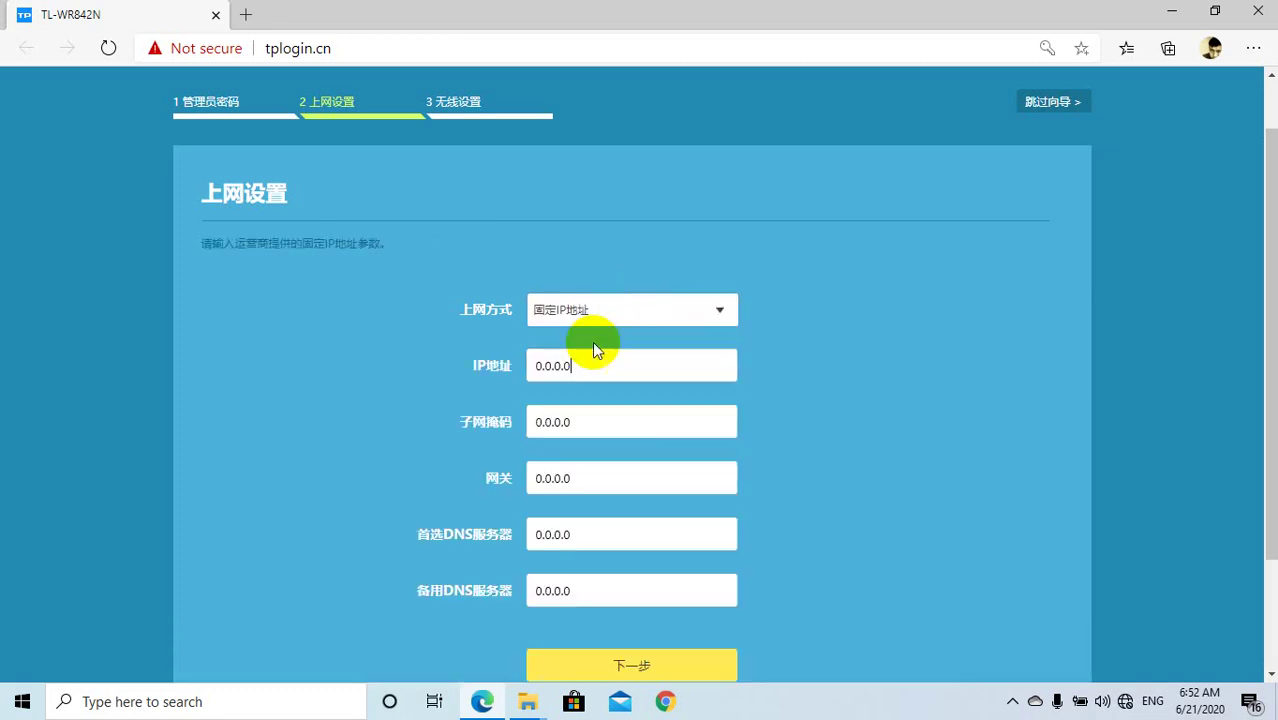
scroll(663, 470, "down", 3)
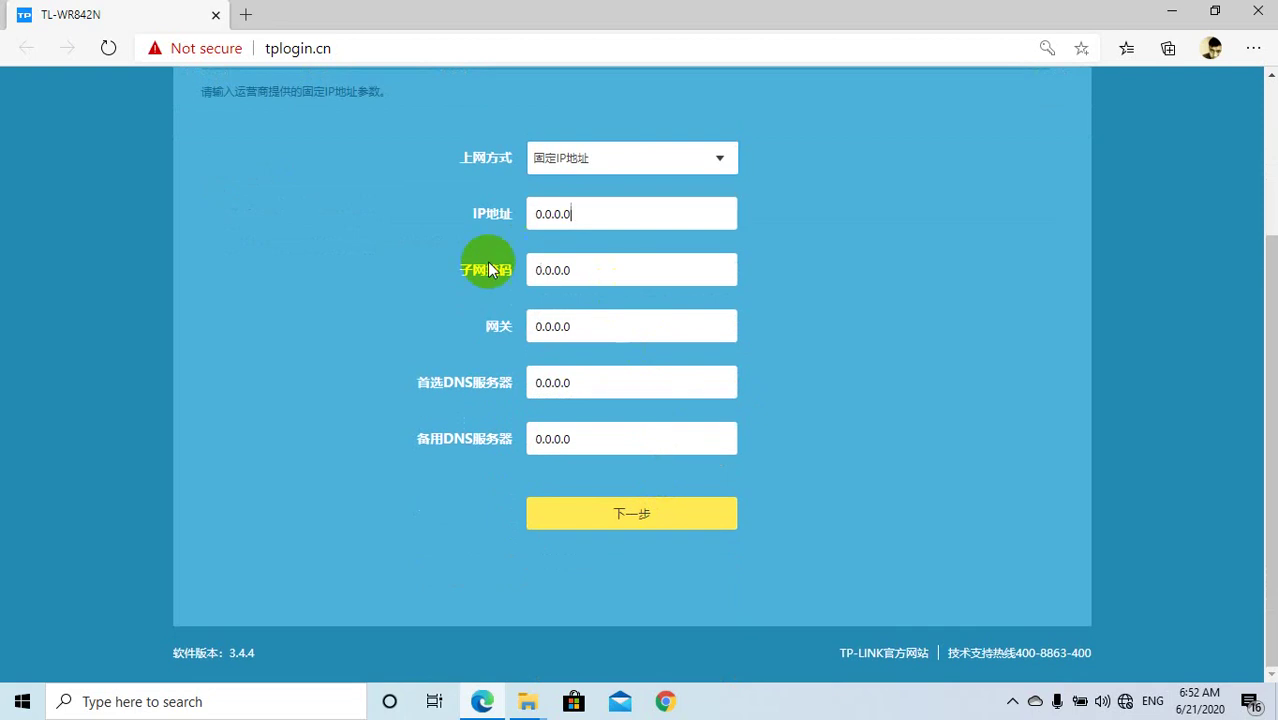
left_click(566, 163)
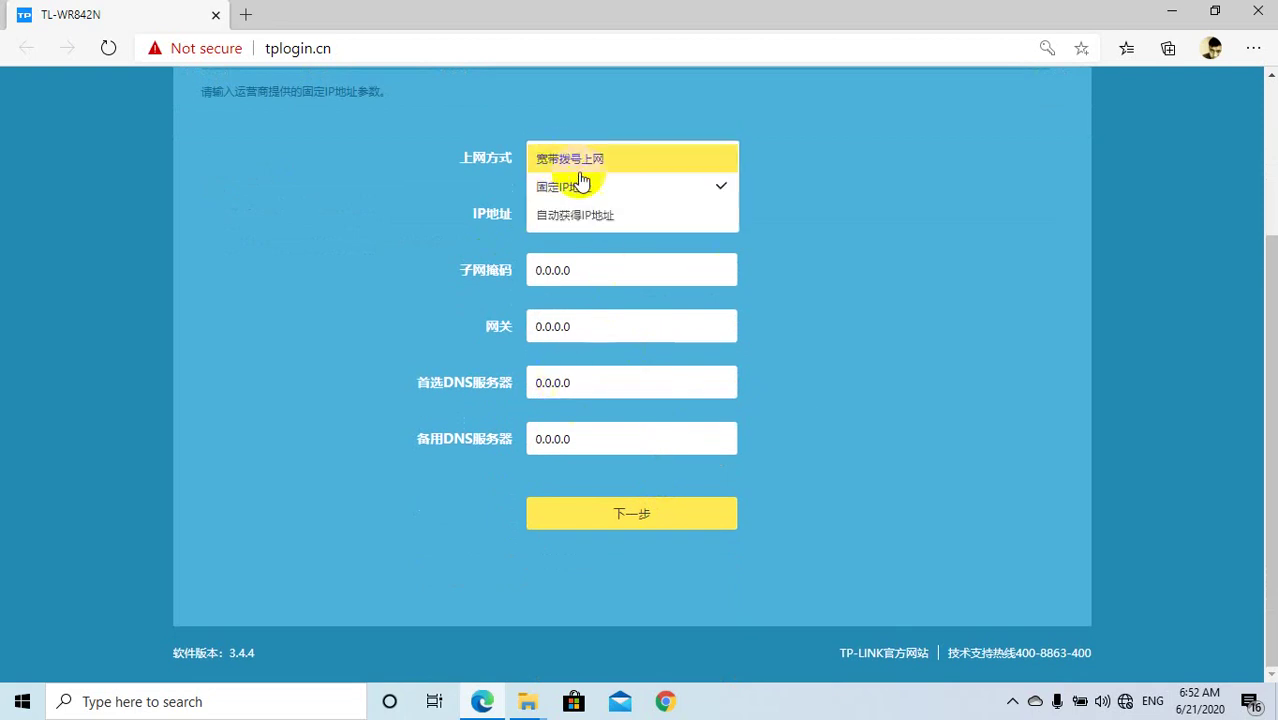
left_click(589, 165)
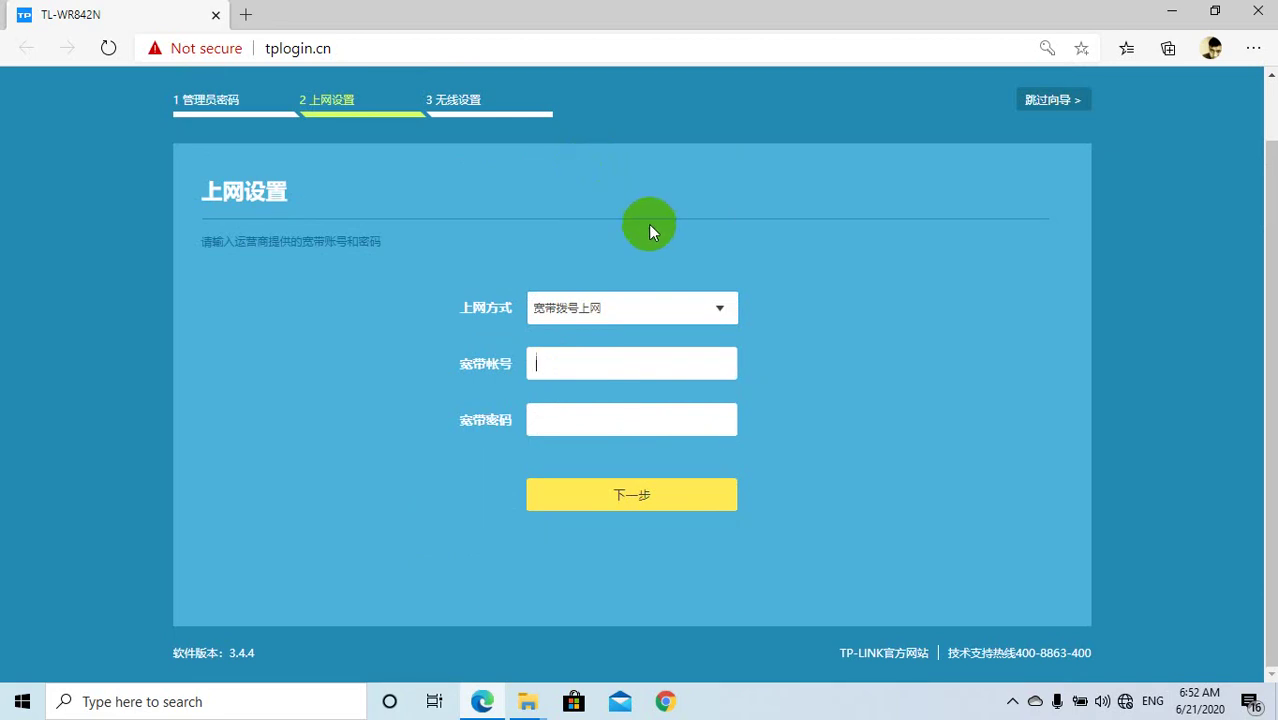
Keeping 宽带拨号上网, enter the broadband account name and password and submit them
left_click(650, 315)
left_click(650, 316)
left_click(628, 367)
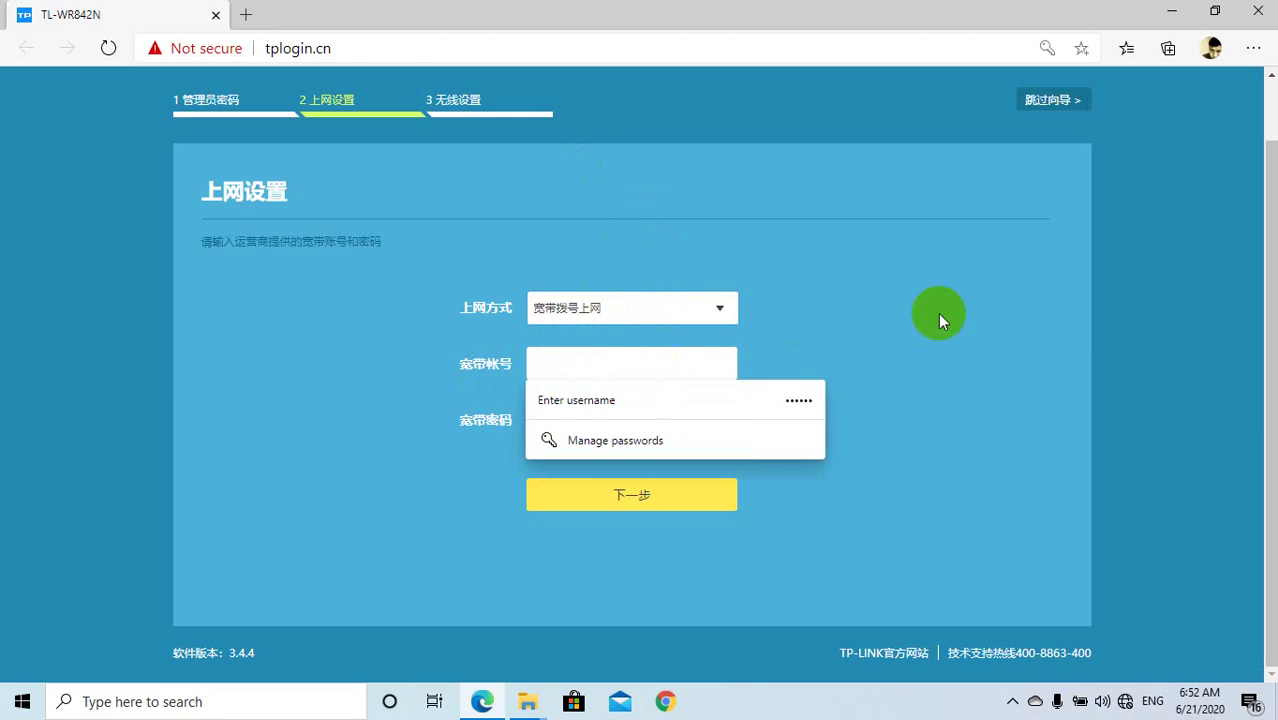
left_click(936, 308)
left_click(687, 350)
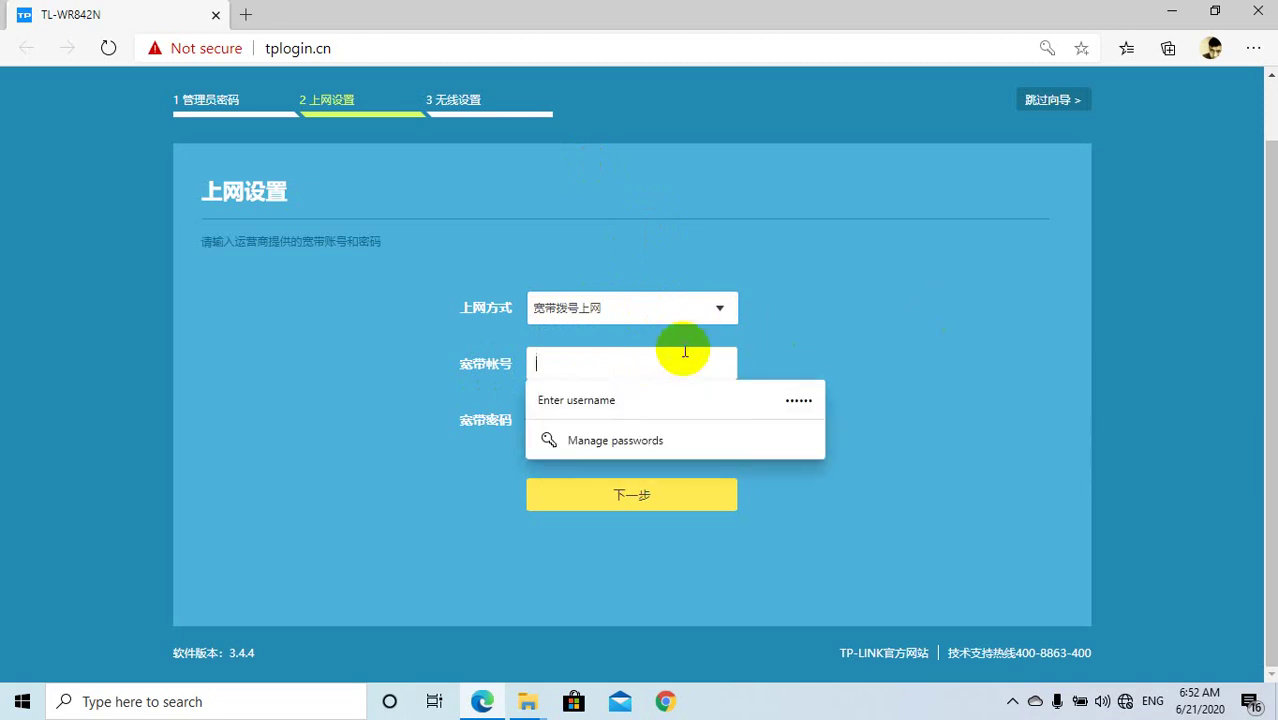
left_click(830, 308)
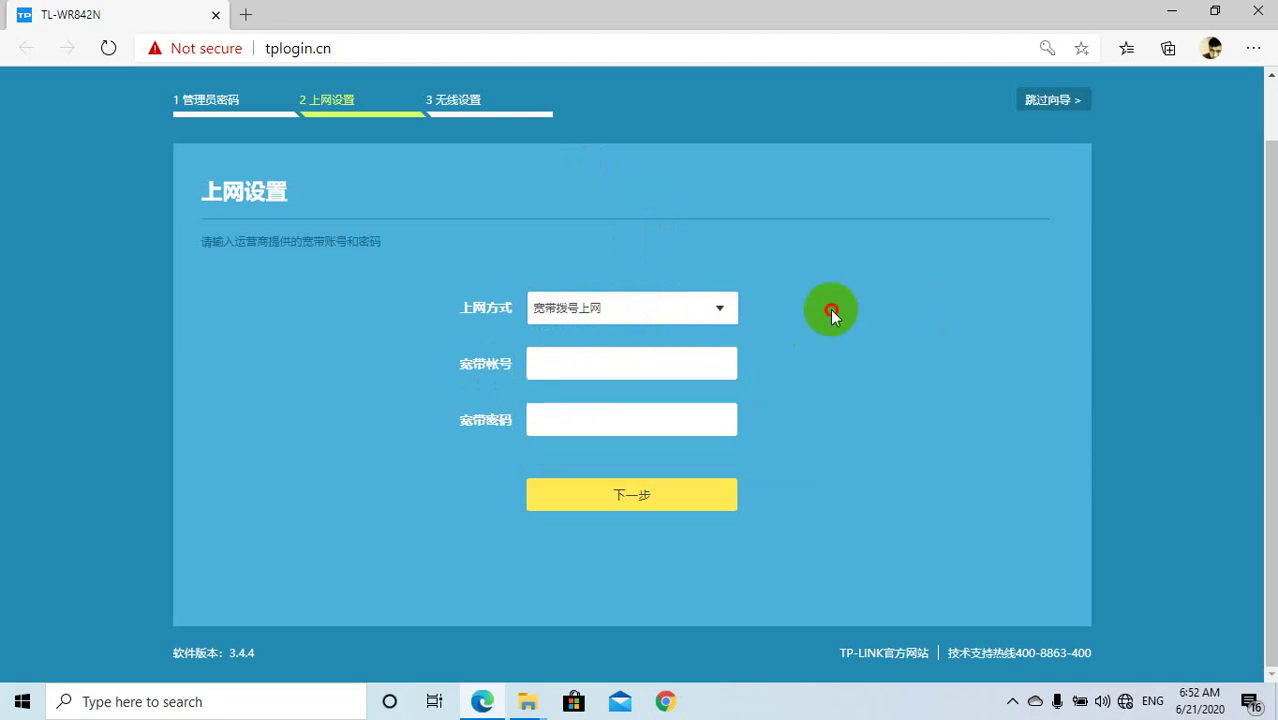
left_click(685, 372)
key("Tab")
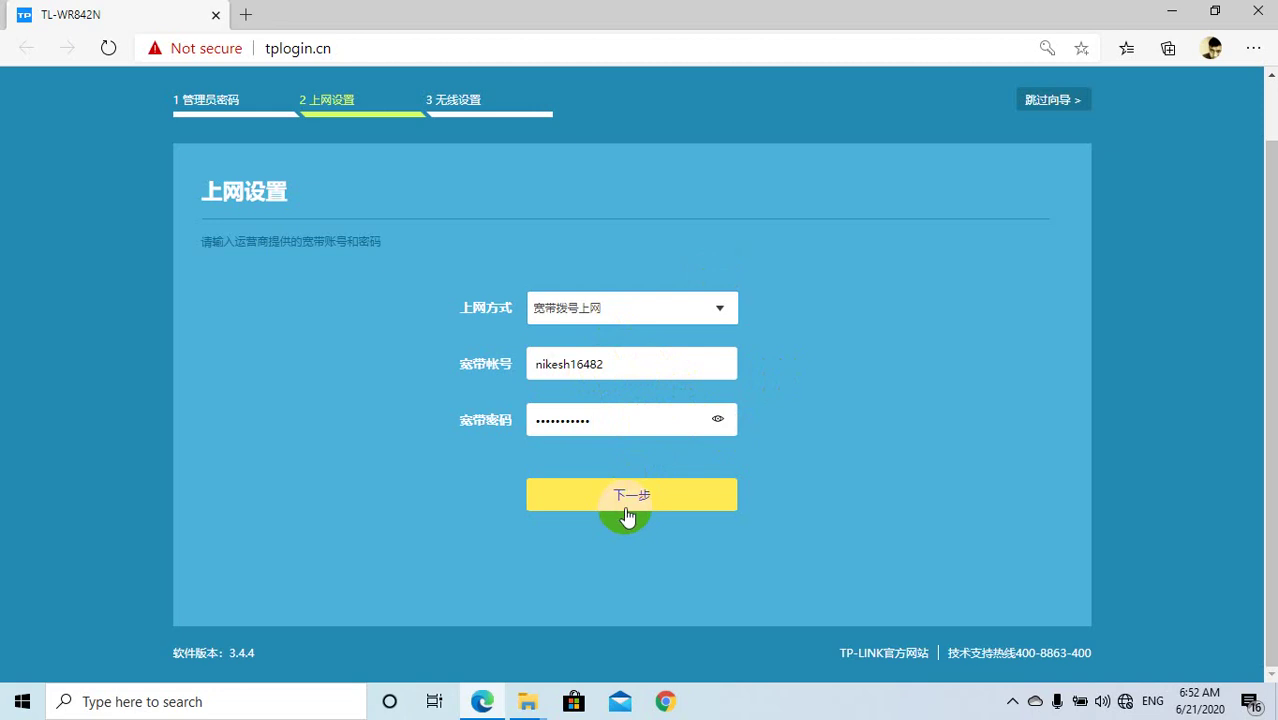
left_click(627, 507)
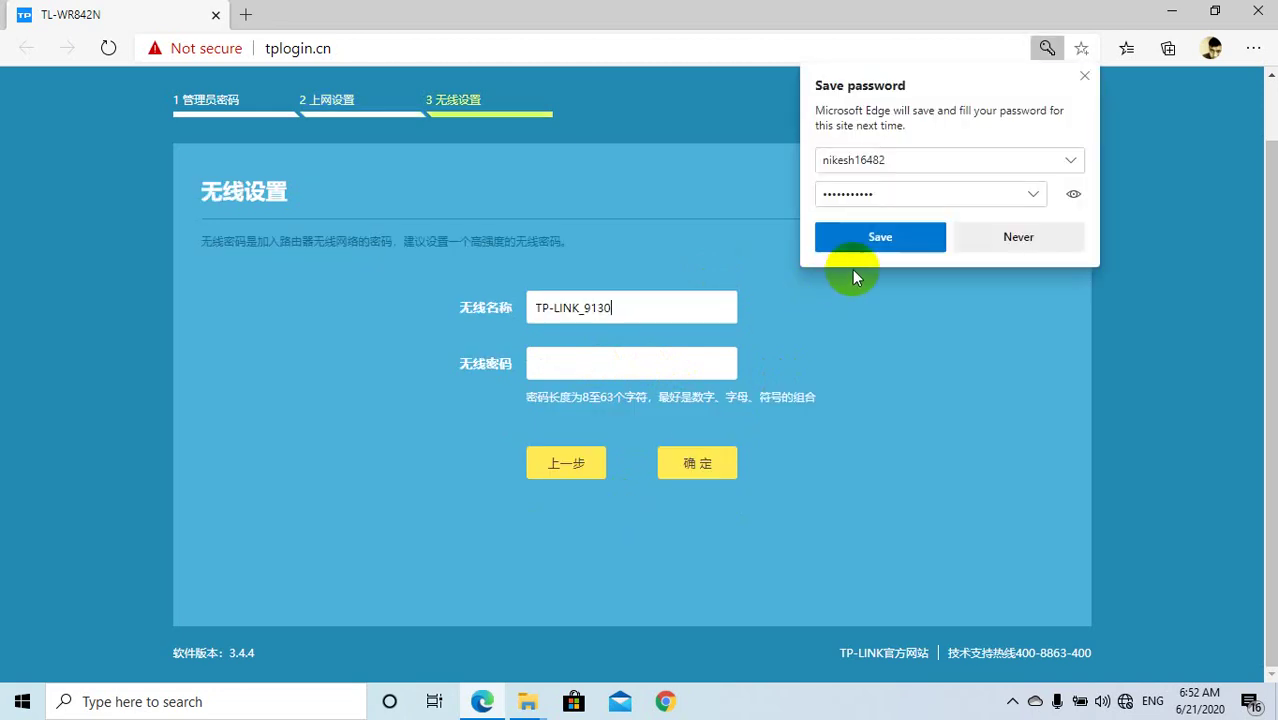
Rename the Wi-Fi network to Majove, give it a new password, and save the wireless settings
left_click(996, 238)
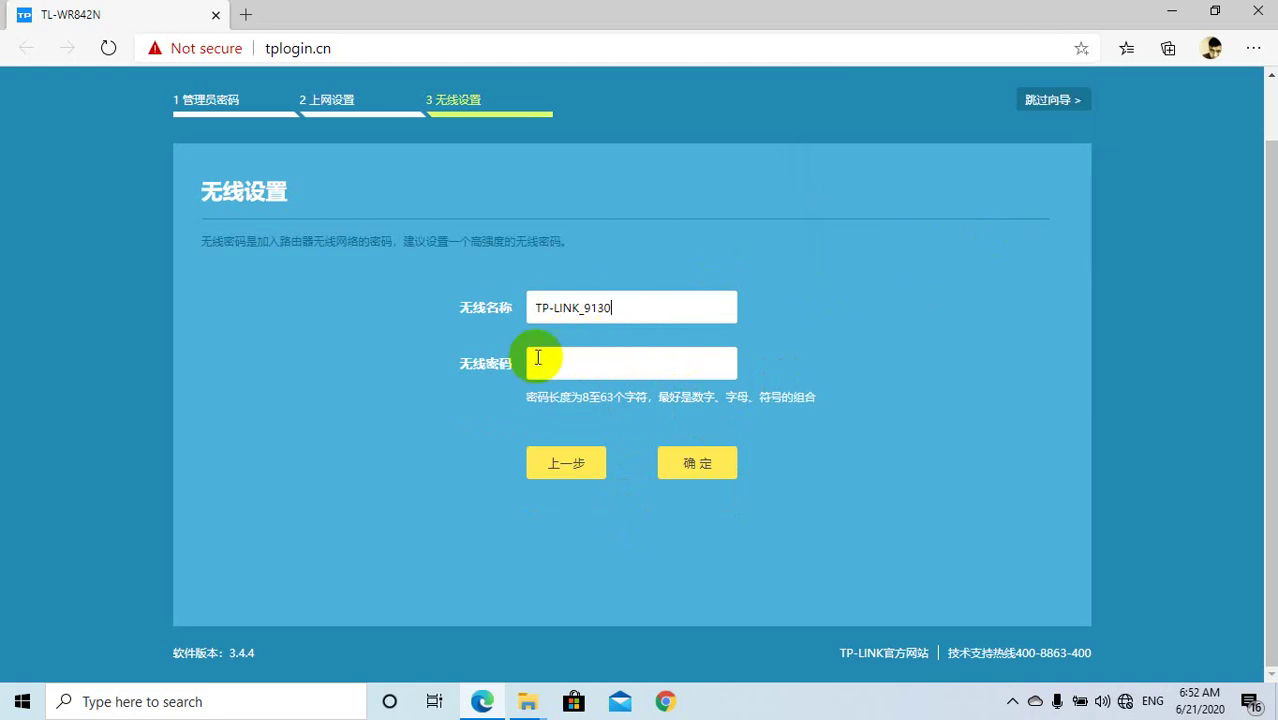
triple_click(570, 313)
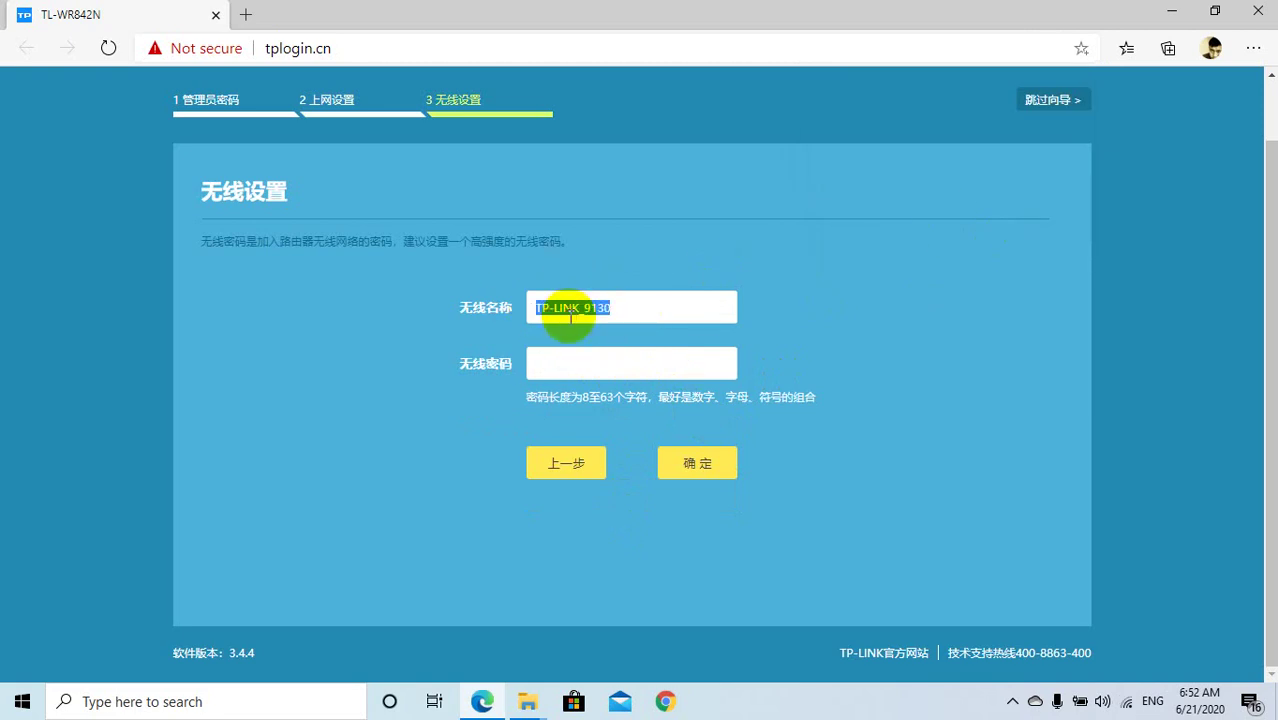
left_click(556, 374)
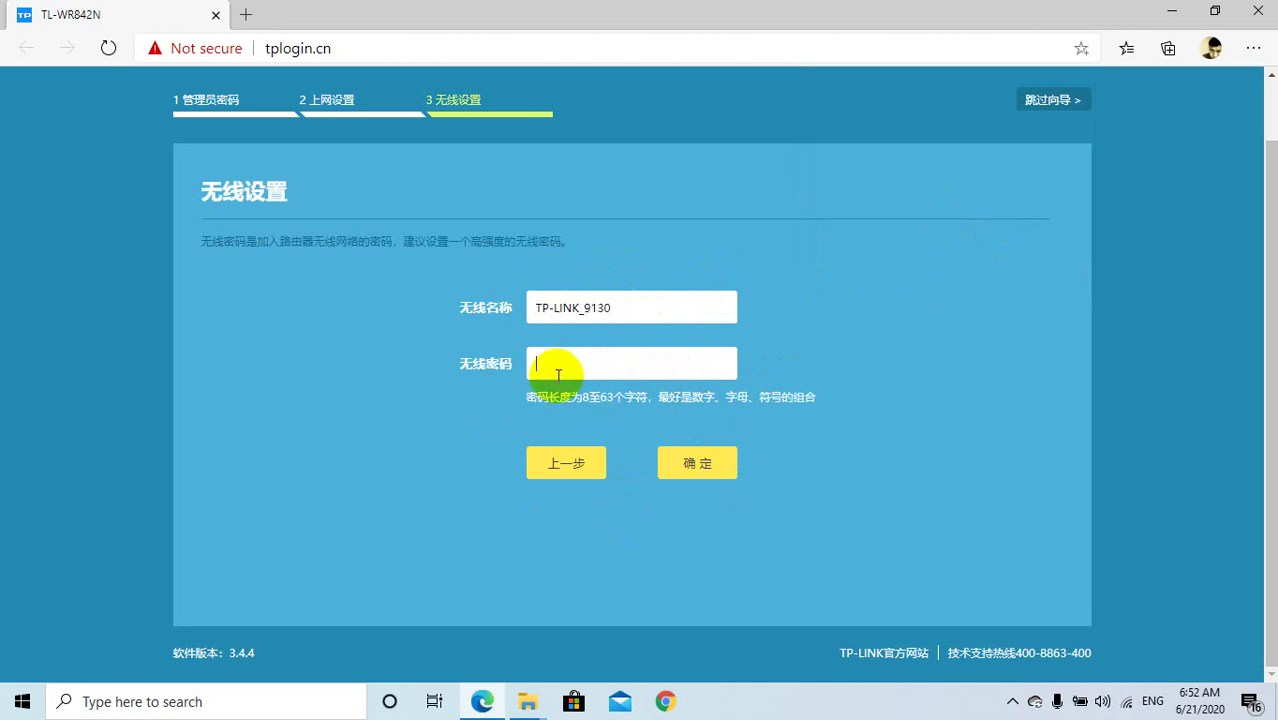
triple_click(579, 316)
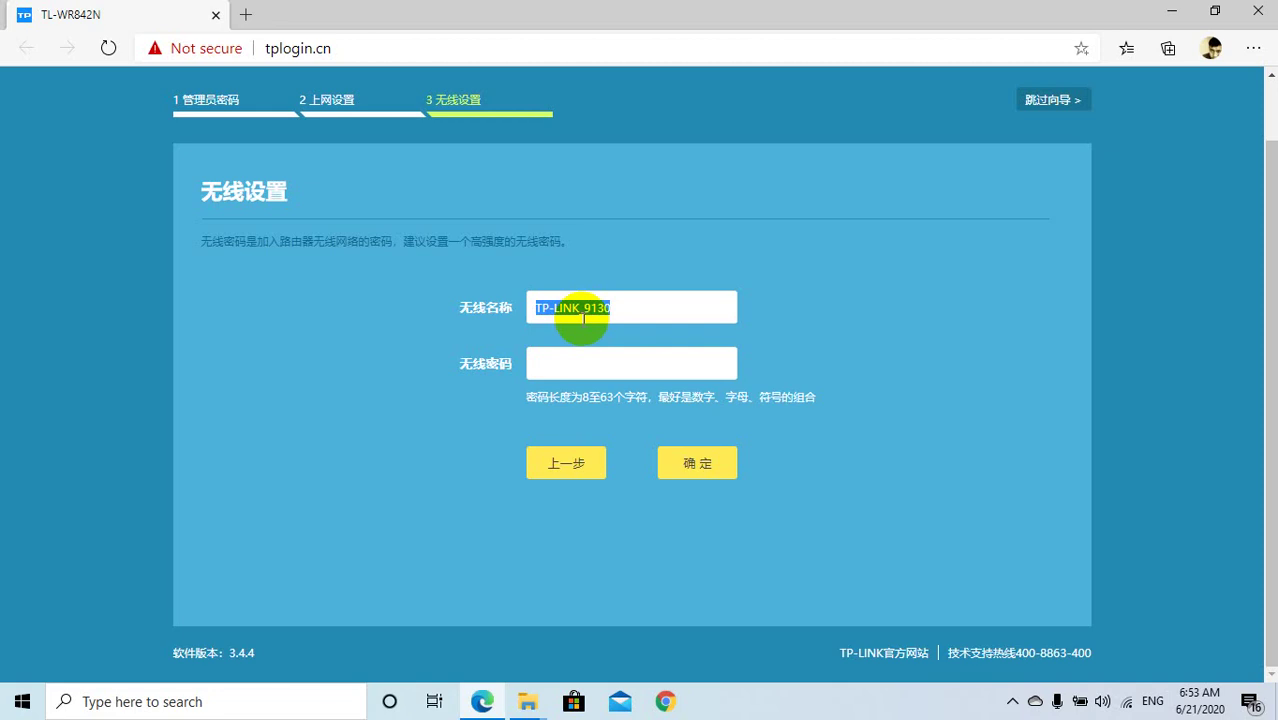
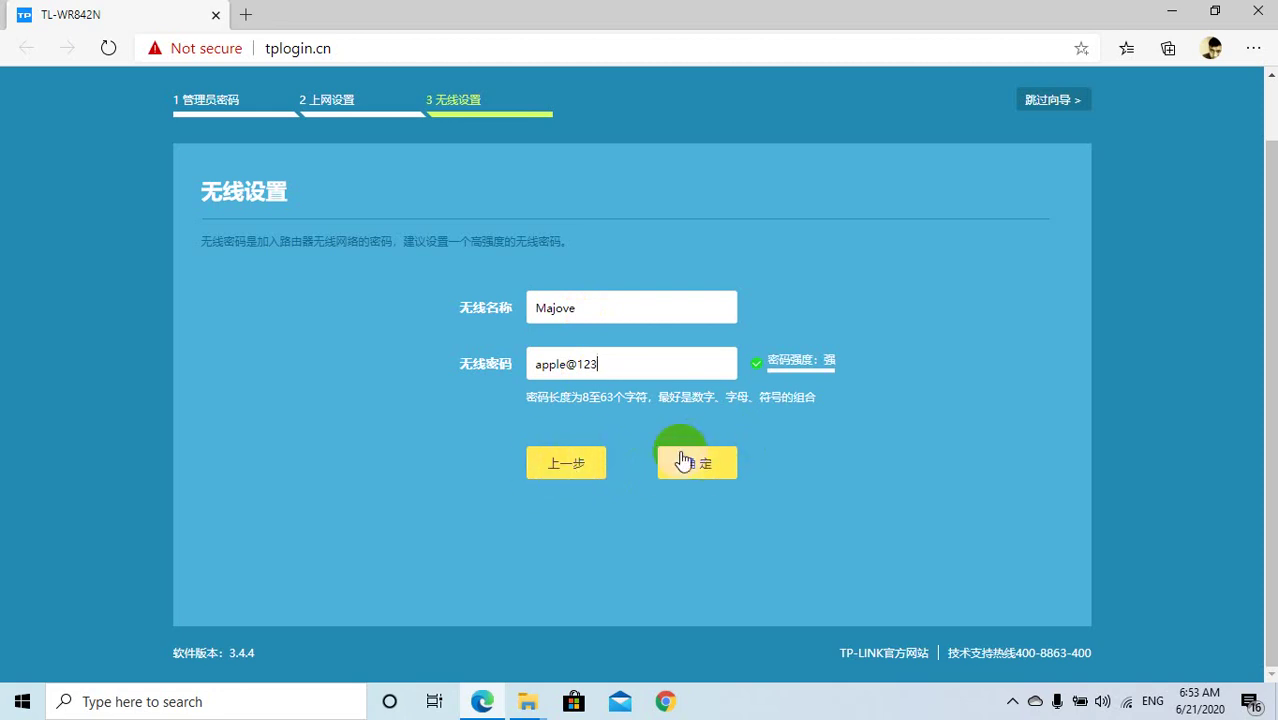
left_click(683, 470)
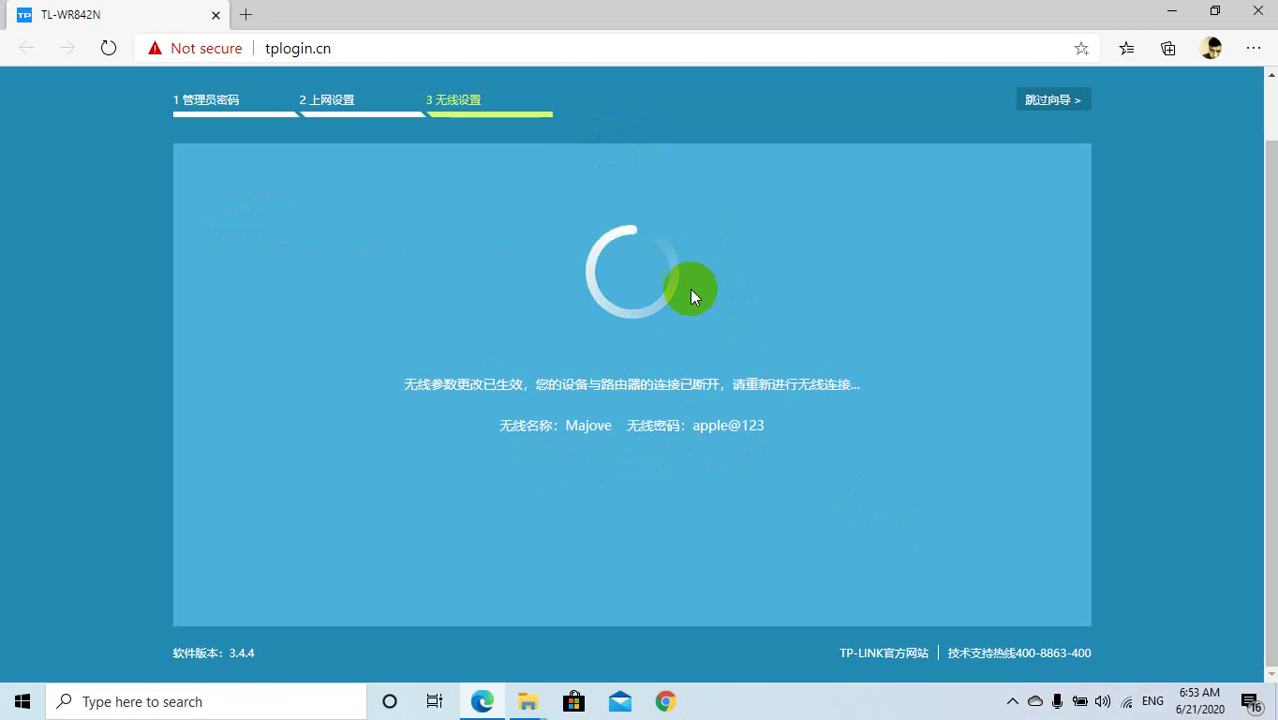
Bring up the Windows Wi-Fi list to find the renamed Majove network
left_click(1125, 702)
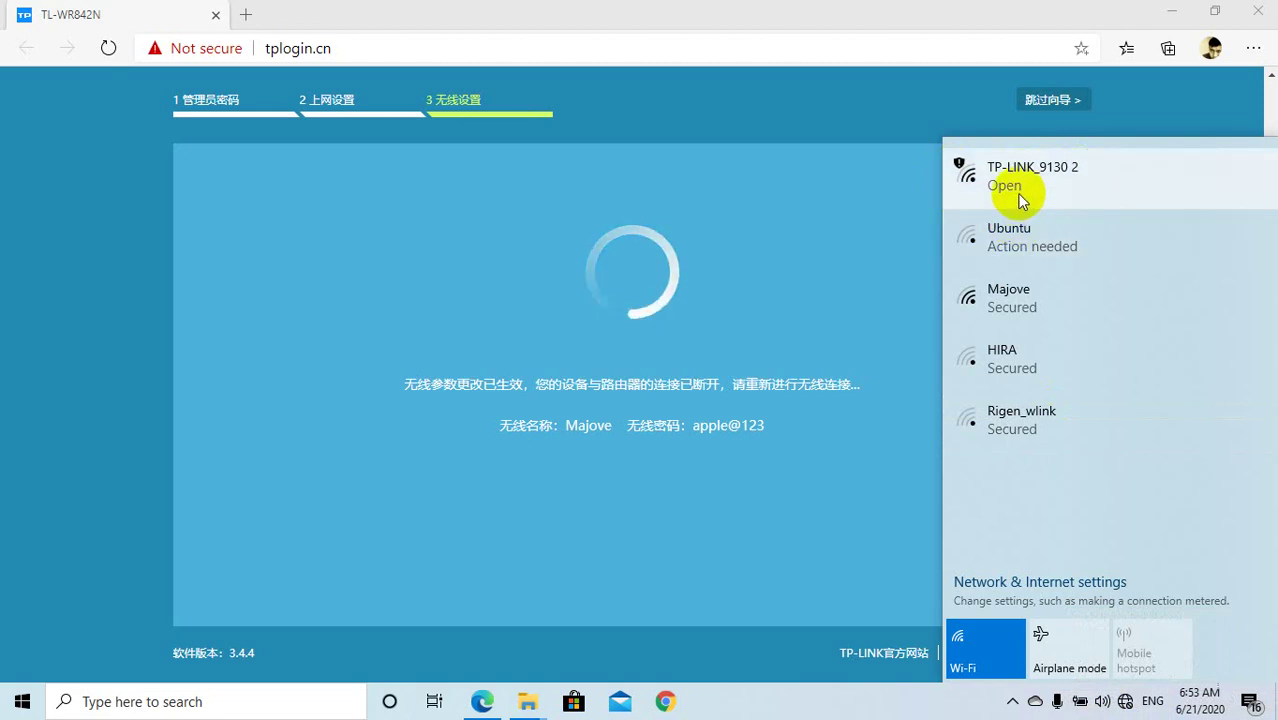
Join the secured Majove network with its new security key, then dismiss the Wi-Fi list
left_click(1035, 302)
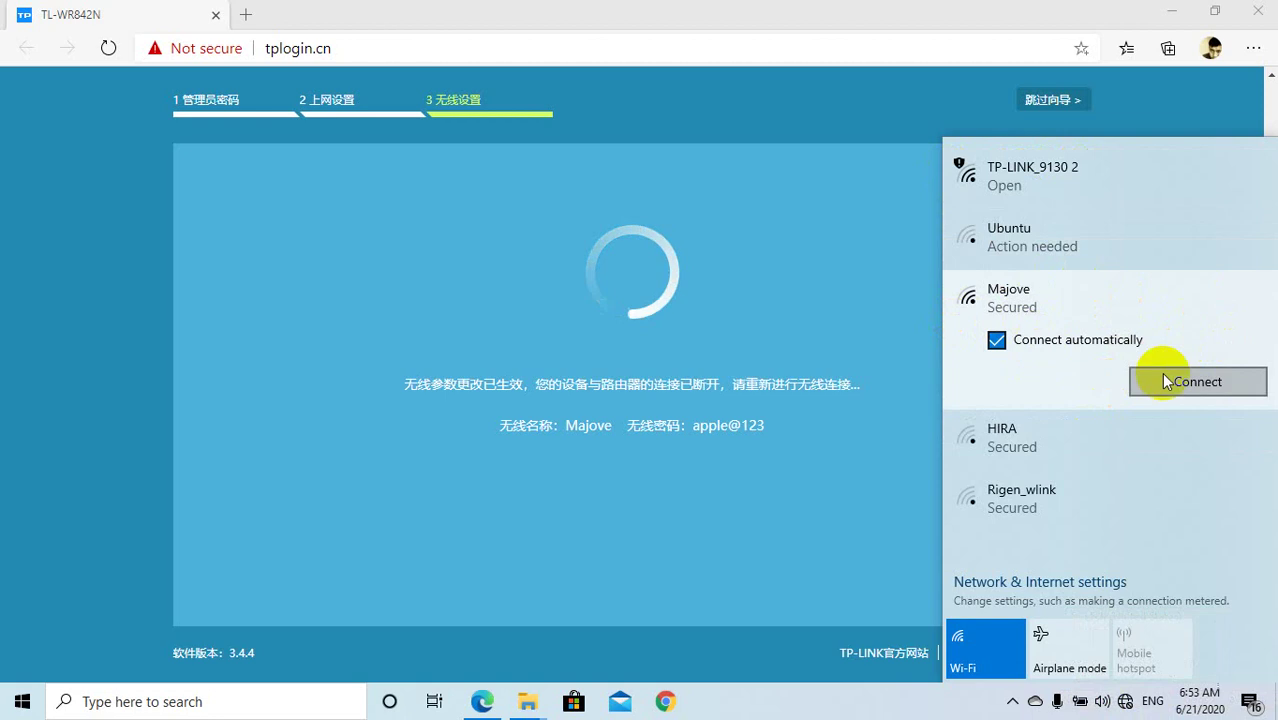
left_click(1218, 372)
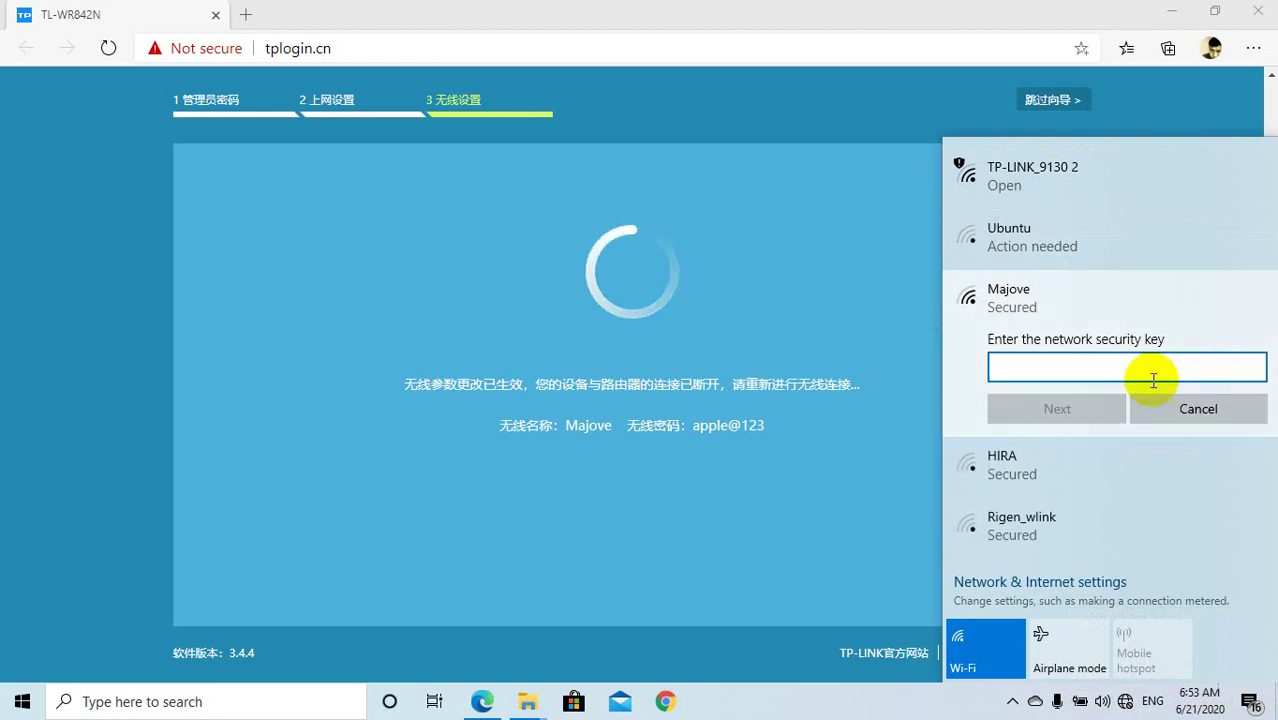
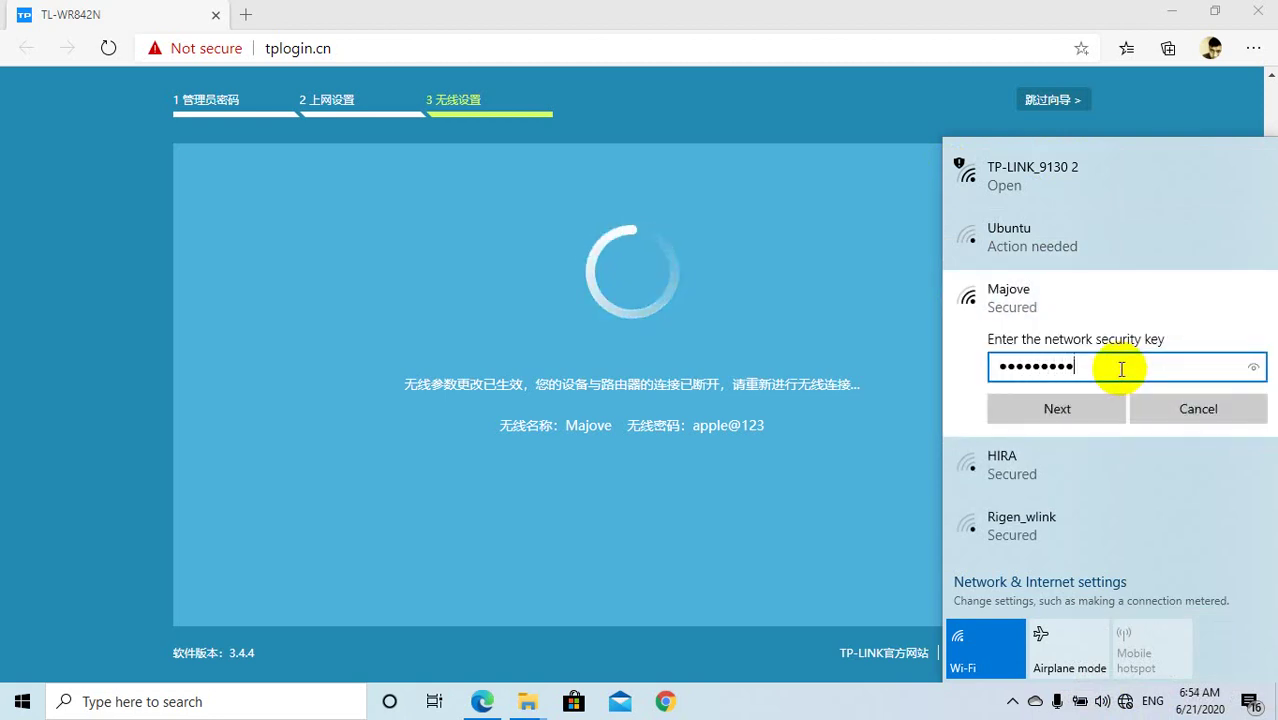
left_click(1255, 368)
left_click(1255, 368)
left_click(1255, 368)
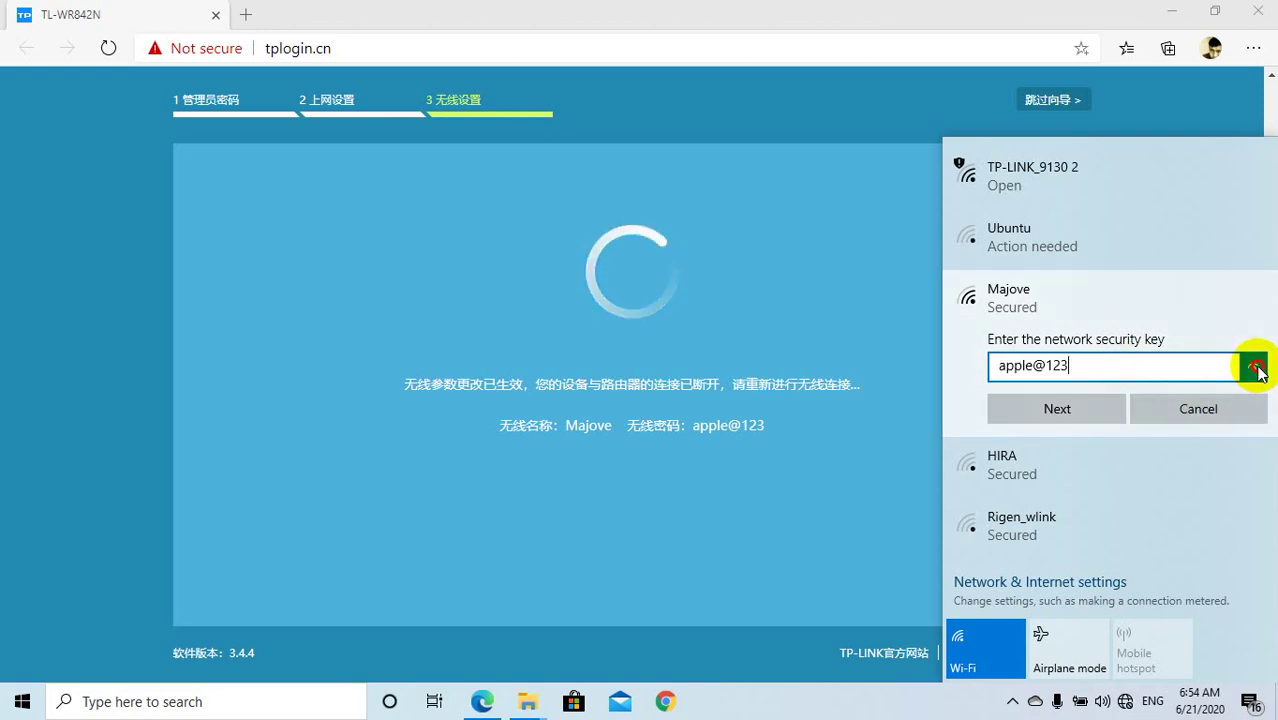
left_click(1093, 420)
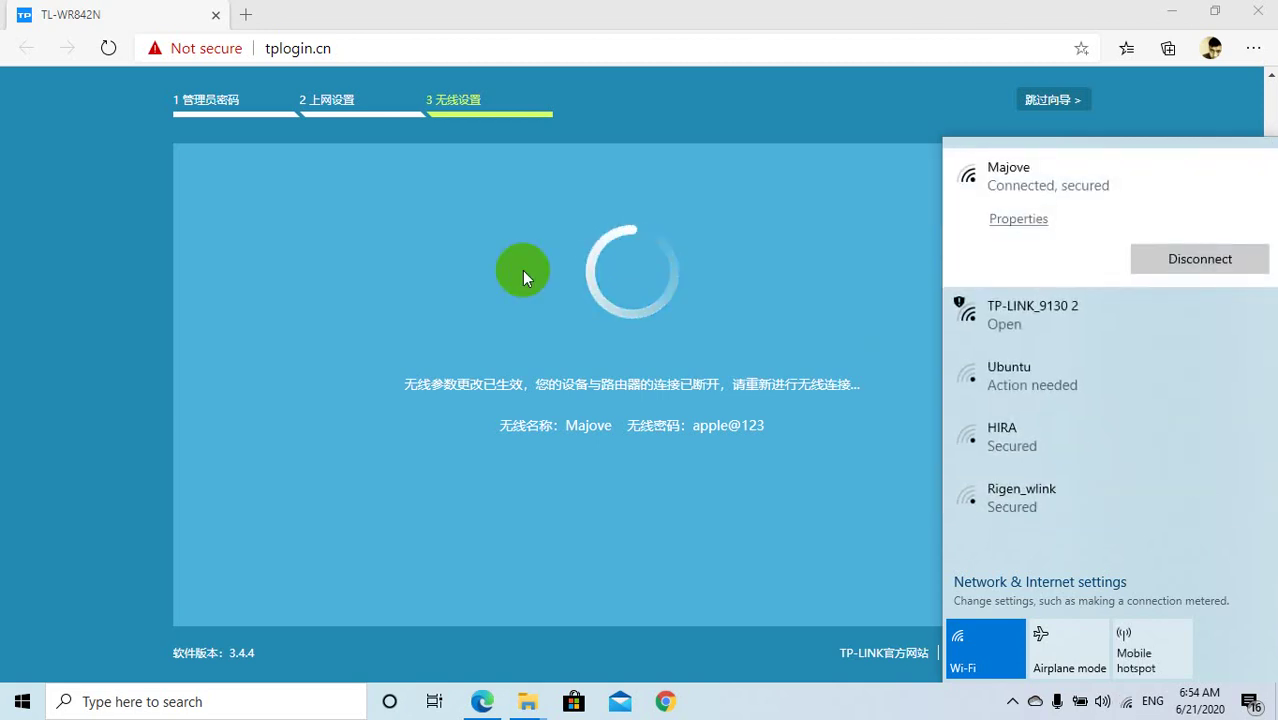
left_click(485, 265)
Load 192.168.1.1 to reach the router's administrator password login page
left_click(388, 49)
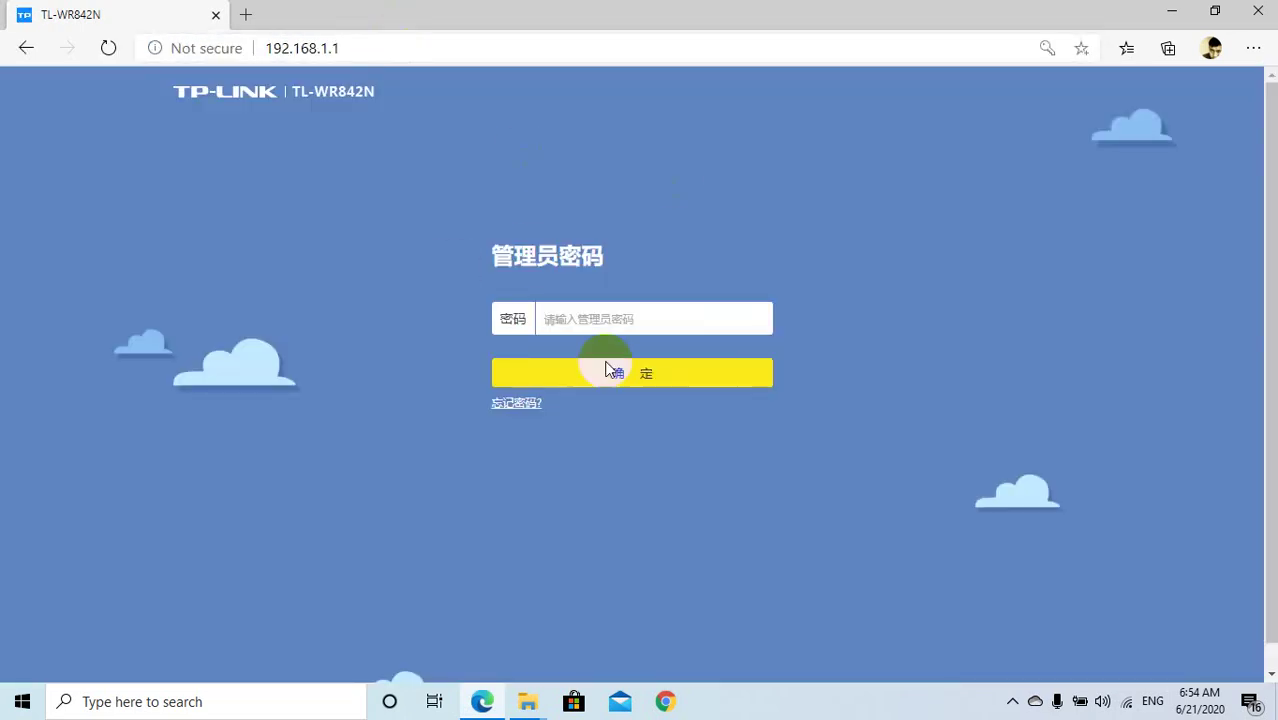
left_click(506, 328)
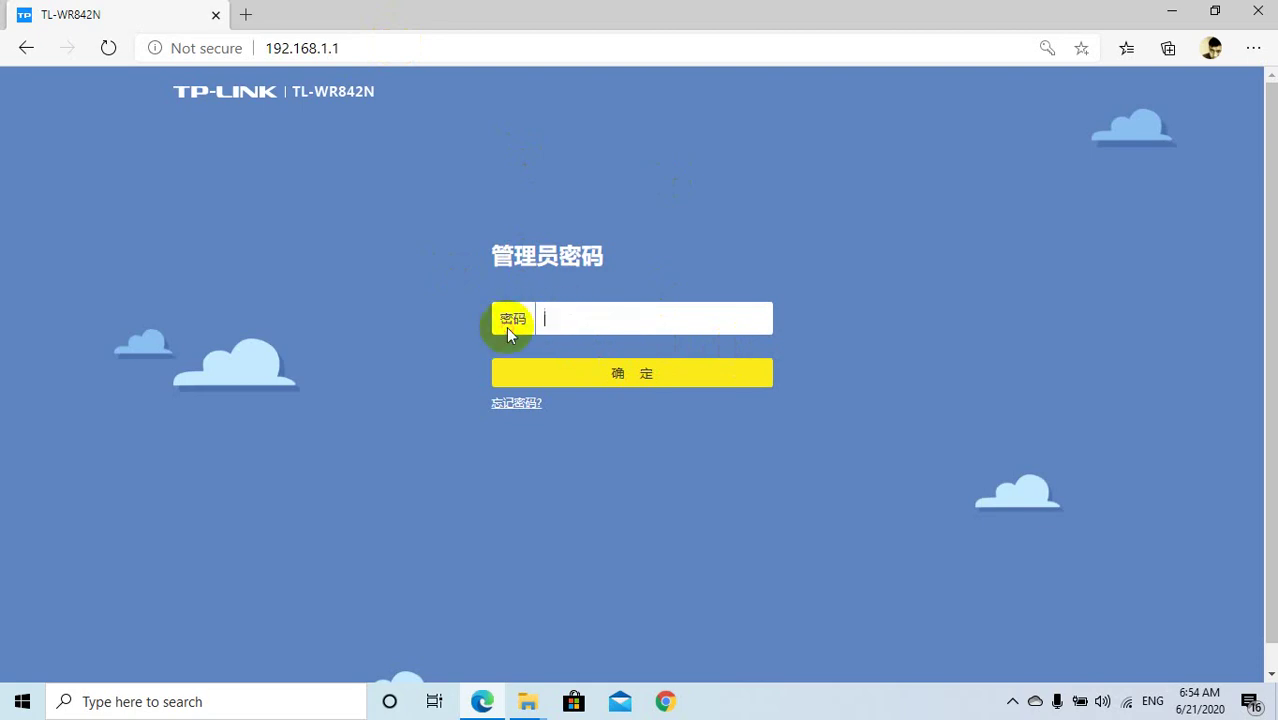
left_click(592, 318)
left_click(595, 221)
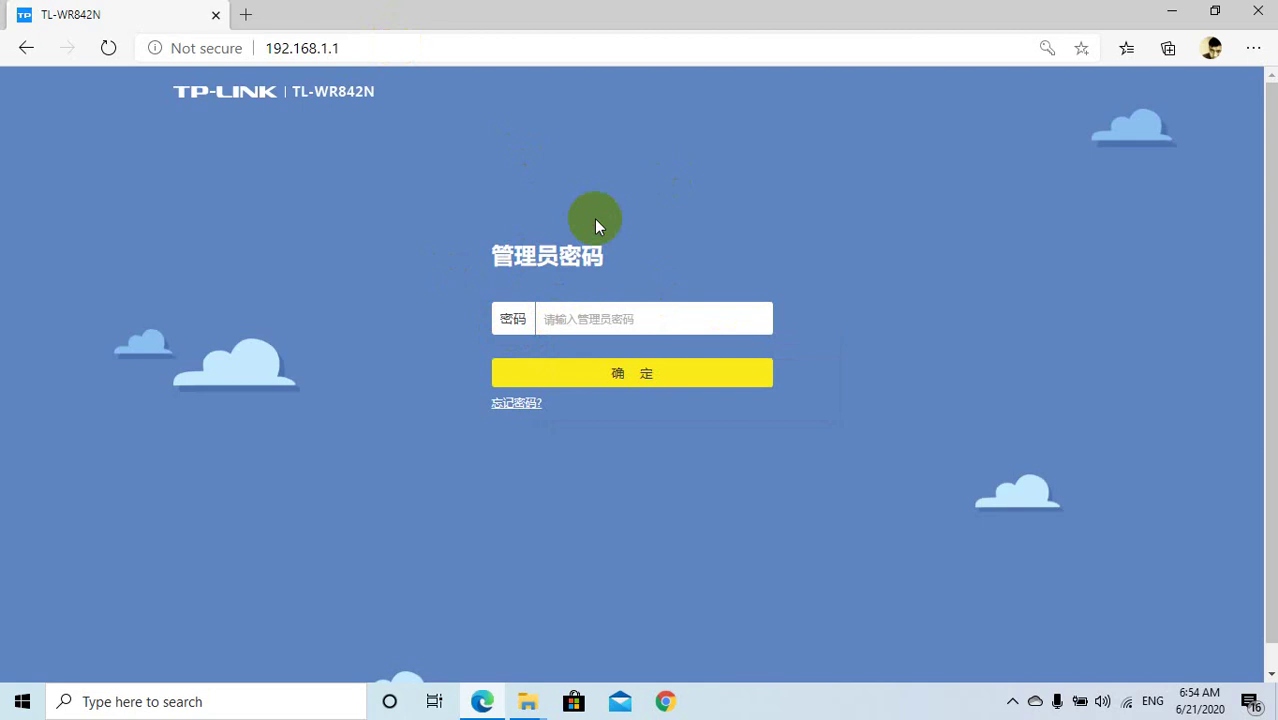
Open google.com in a new tab beside the router login tab
left_click(254, 18)
type("g")
key("Return")
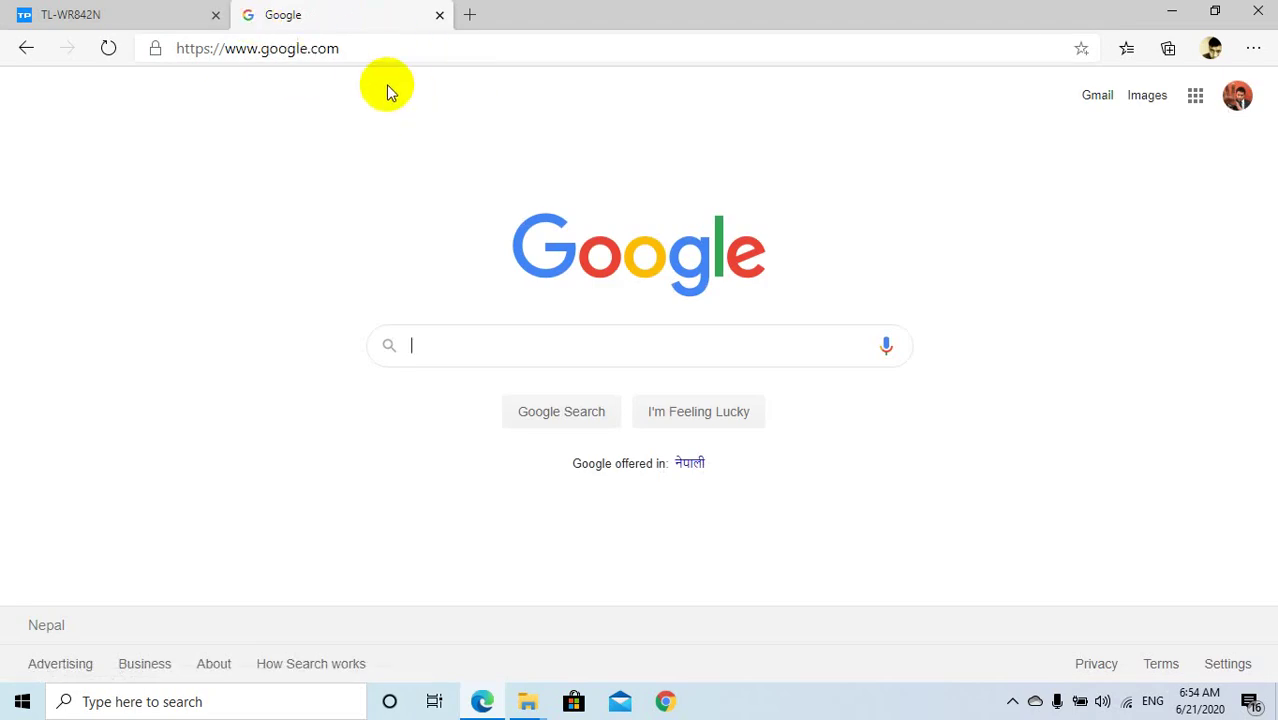
left_click(145, 12)
left_click(348, 10)
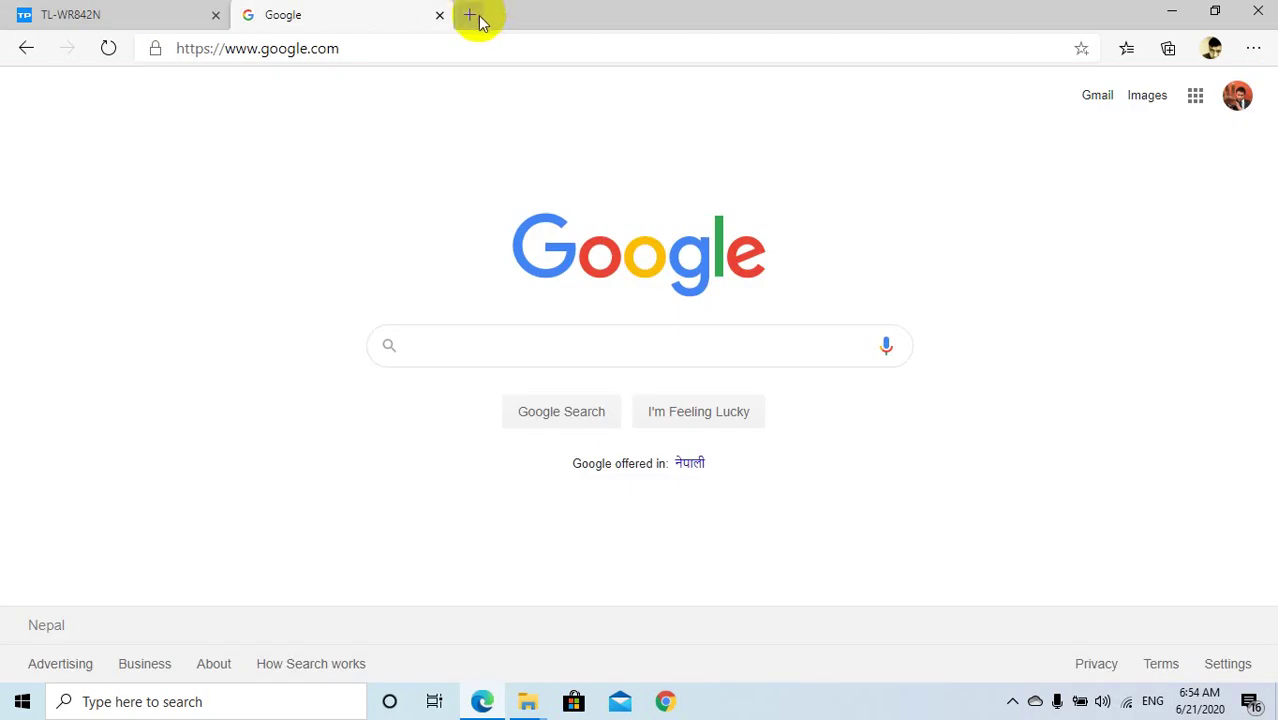
left_click(120, 11)
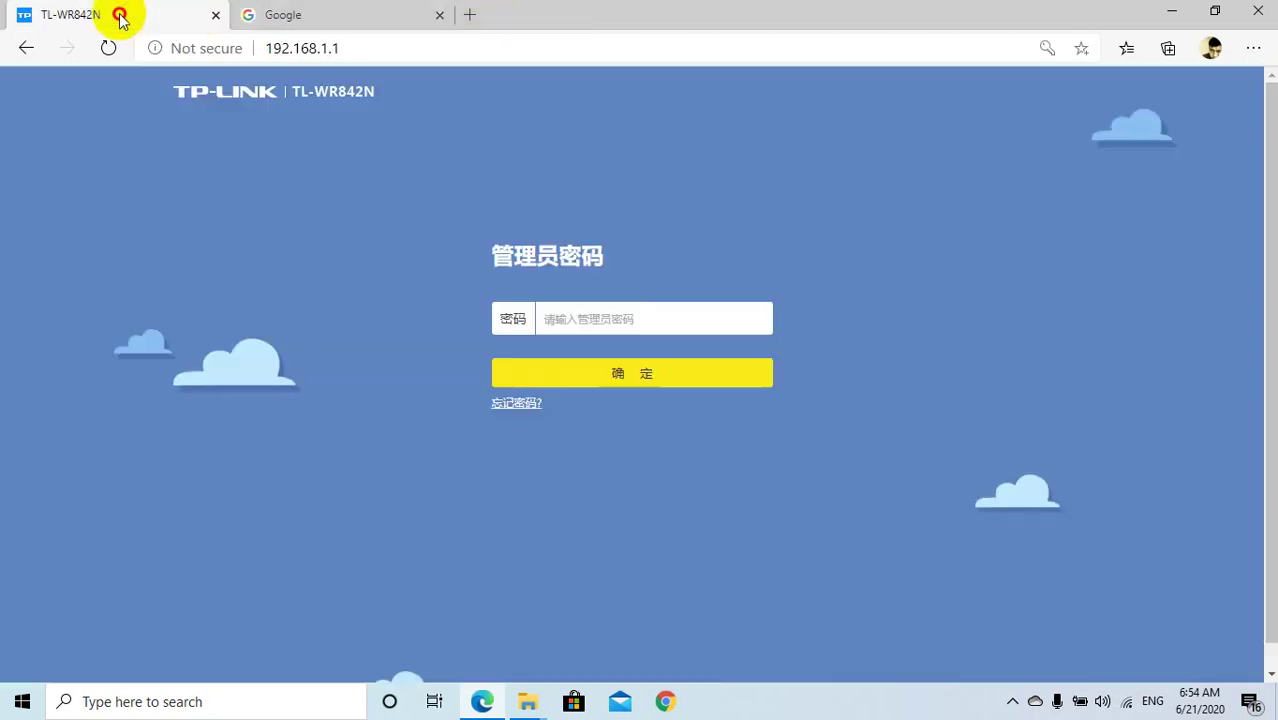
left_click(300, 12)
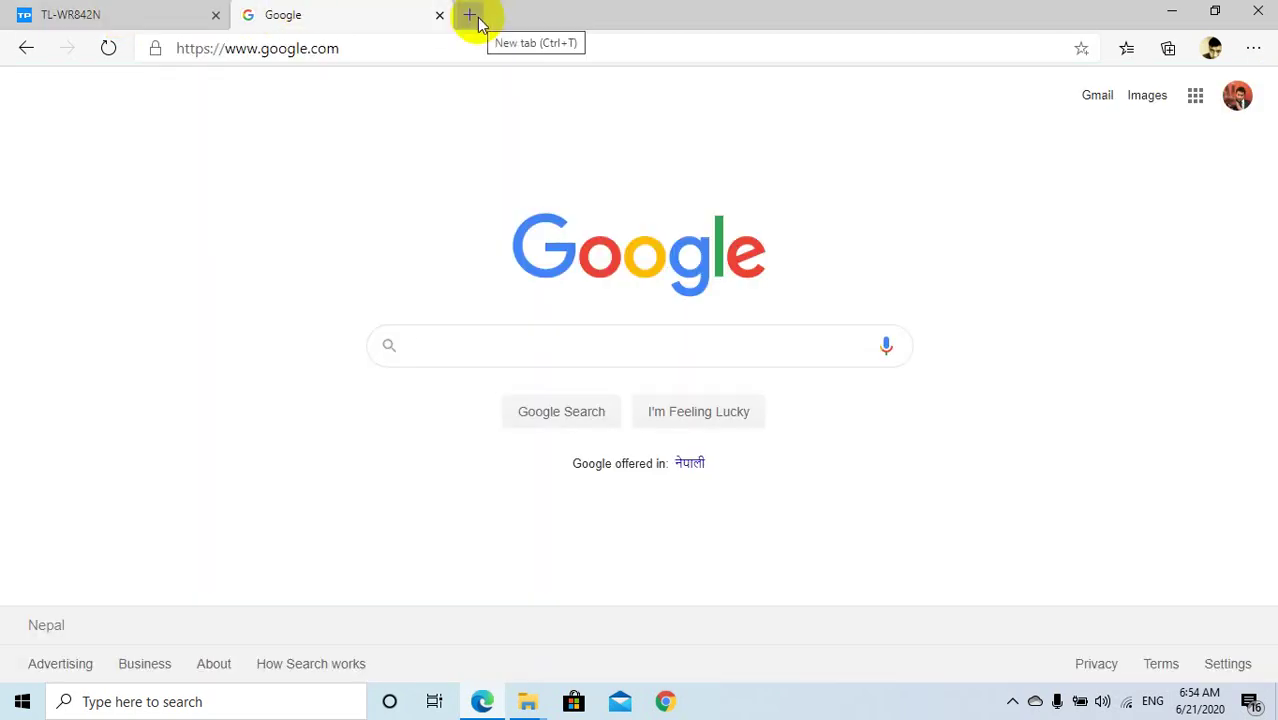
left_click(470, 16)
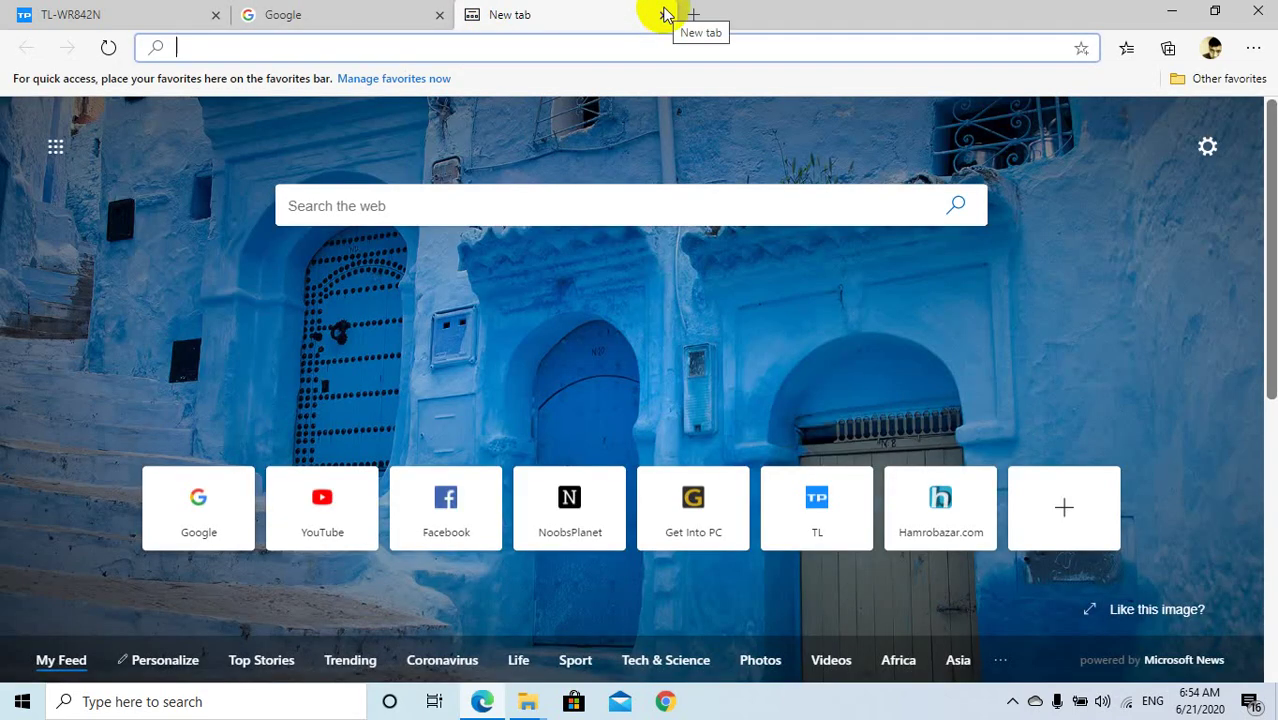
left_click(664, 15)
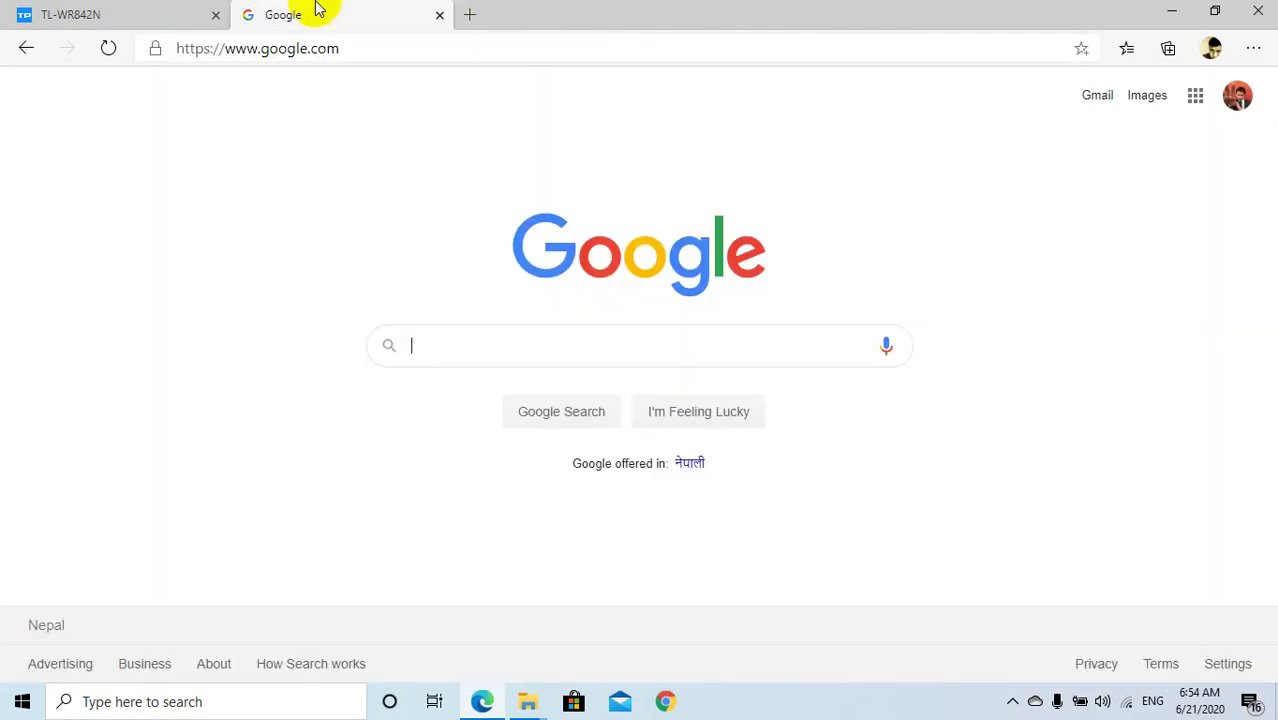
left_click(80, 12)
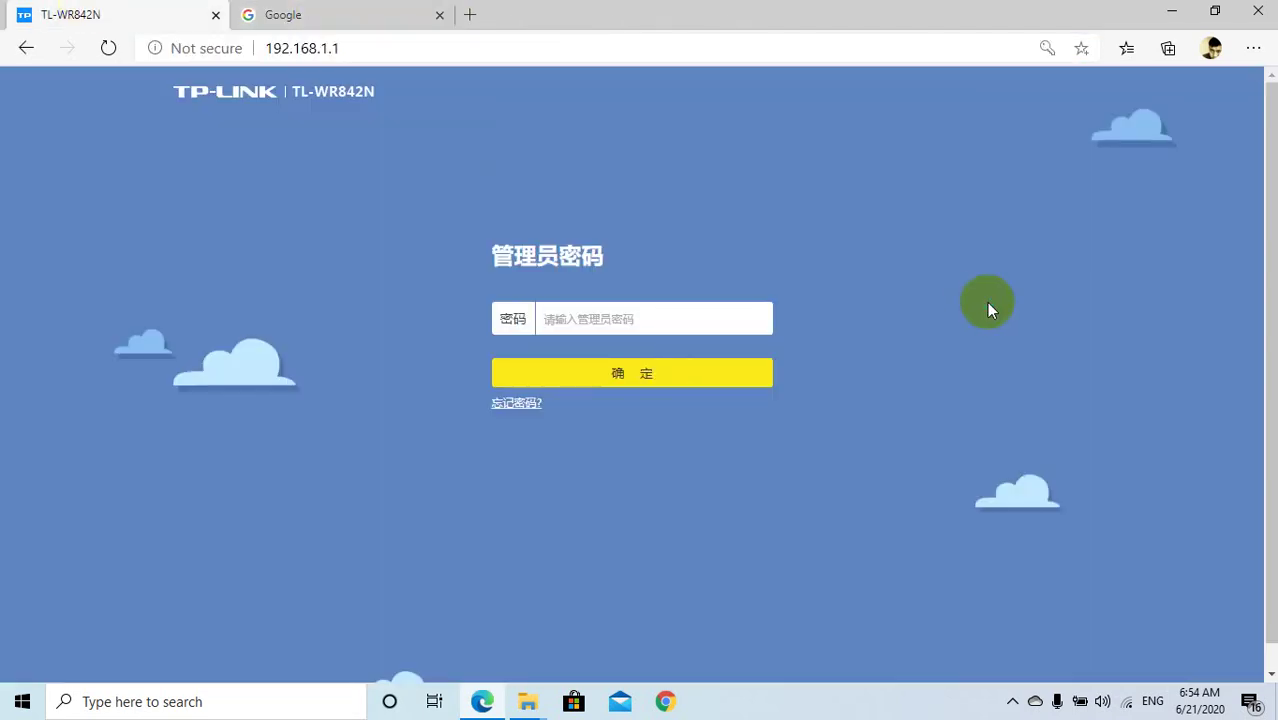
left_click(611, 240)
left_click(145, 190)
left_click_drag(145, 190, 302, 389)
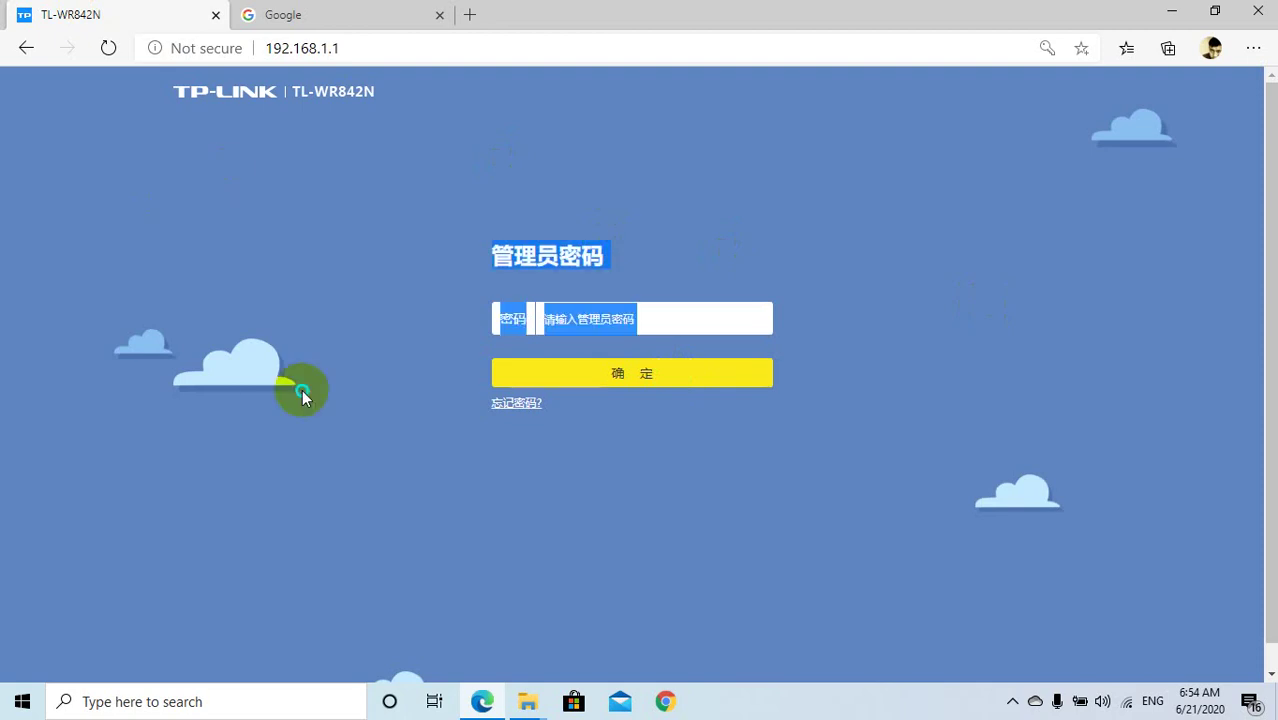
left_click(310, 12)
Translate the Google homepage into Chinese (Simplified) using Edge's page translation
right_click(494, 265)
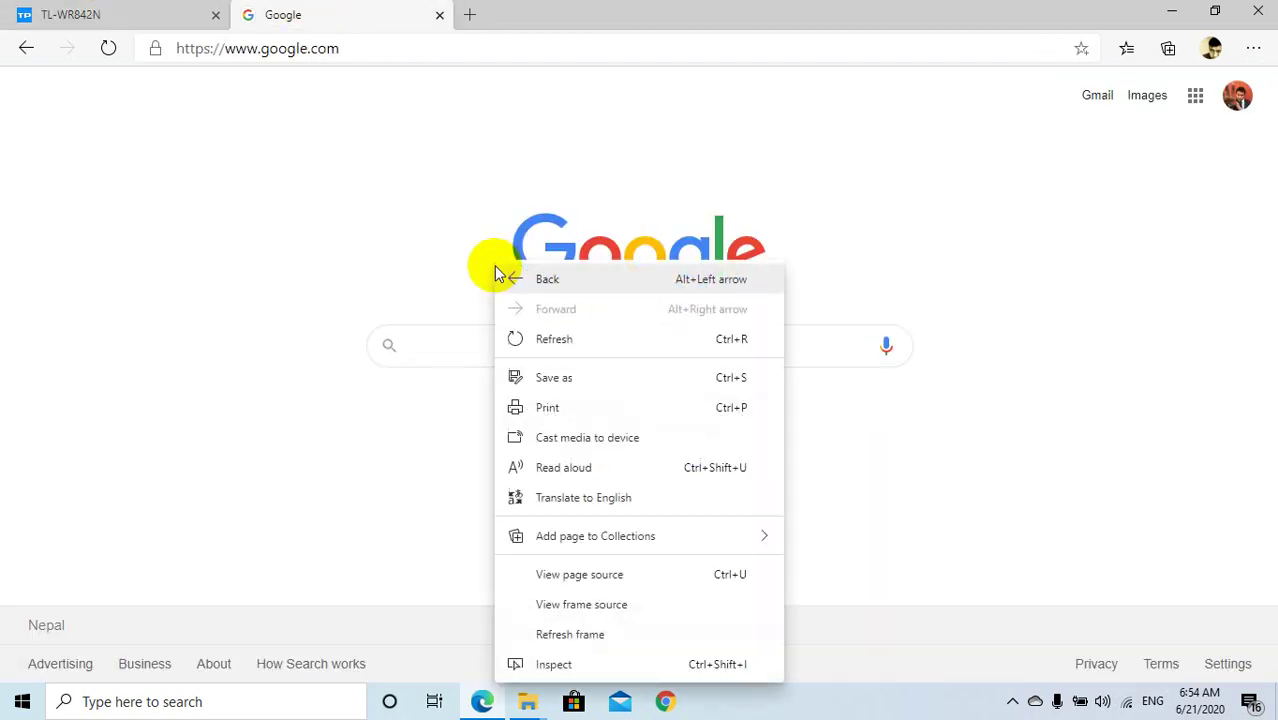
left_click(626, 497)
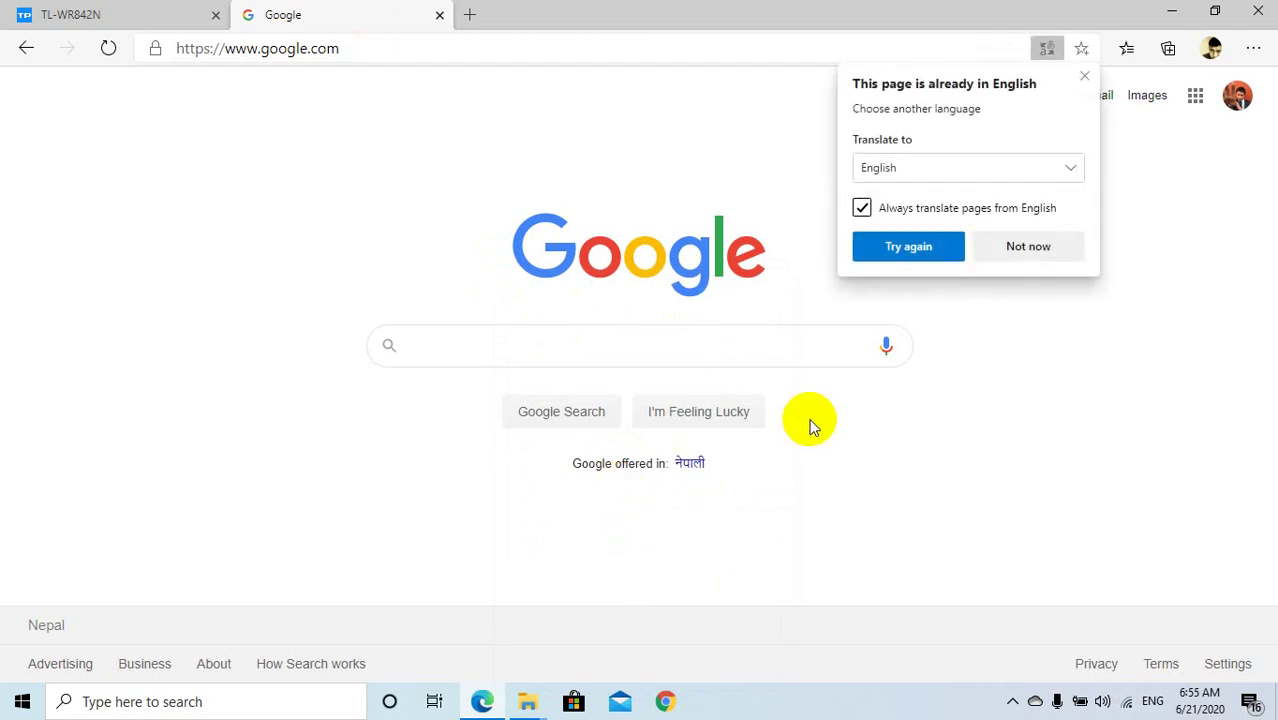
left_click(972, 172)
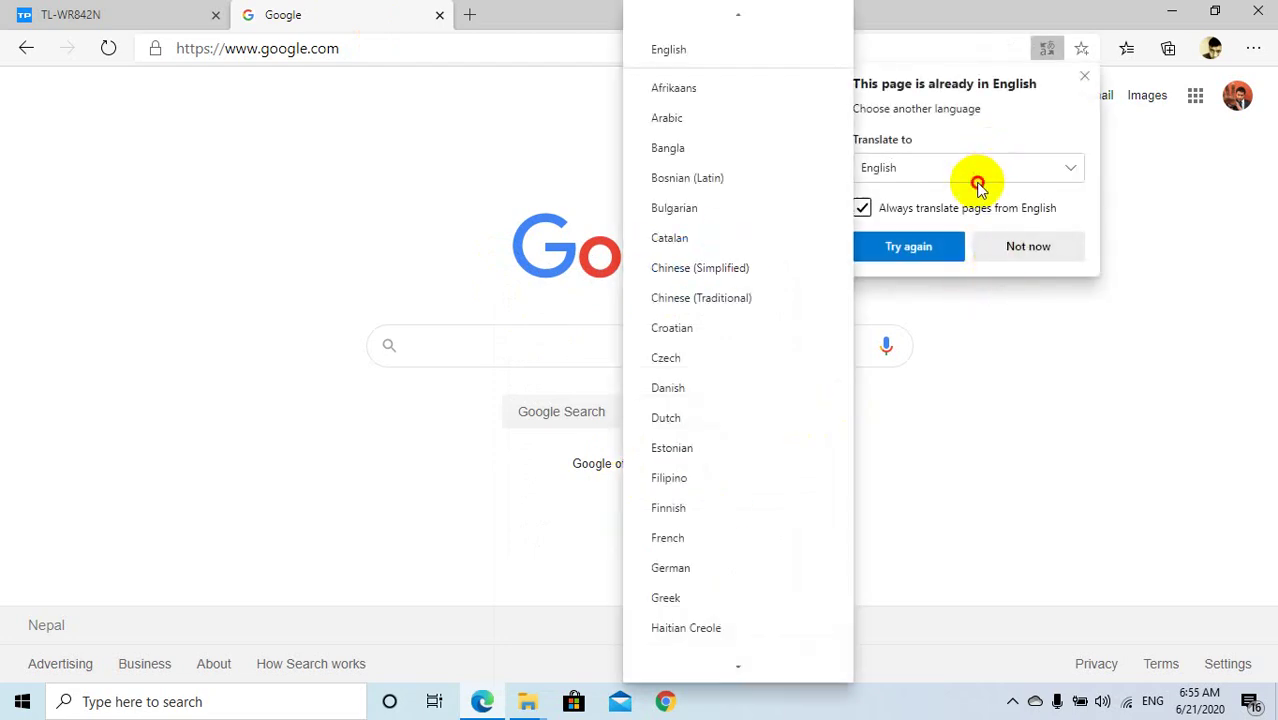
left_click(755, 266)
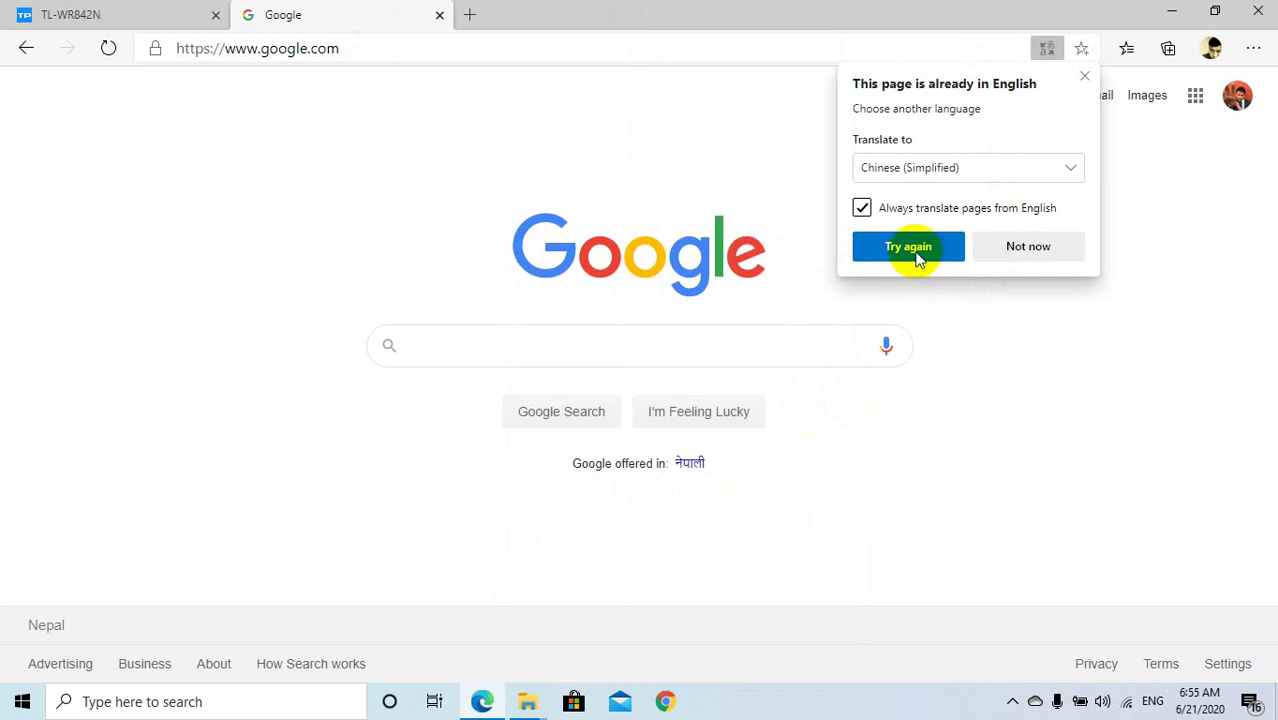
left_click(910, 250)
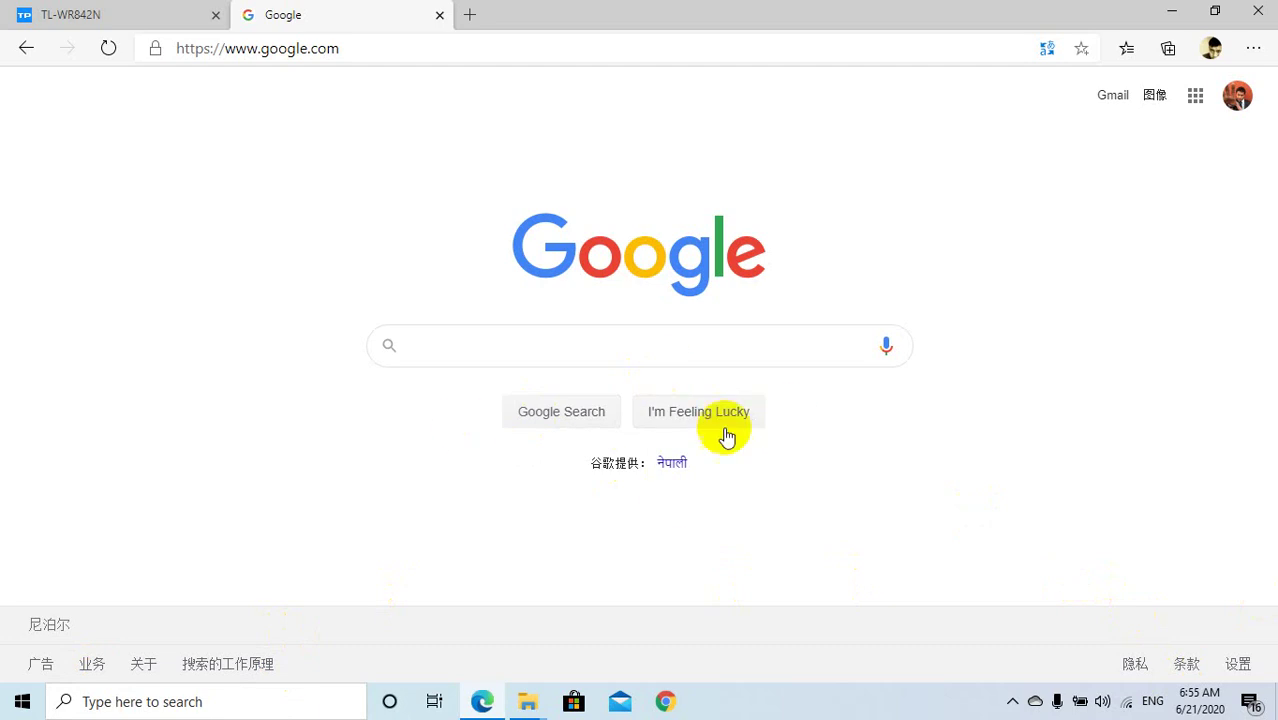
Use Edge's translate popup to set English as the language and restore the Google homepage
right_click(1027, 348)
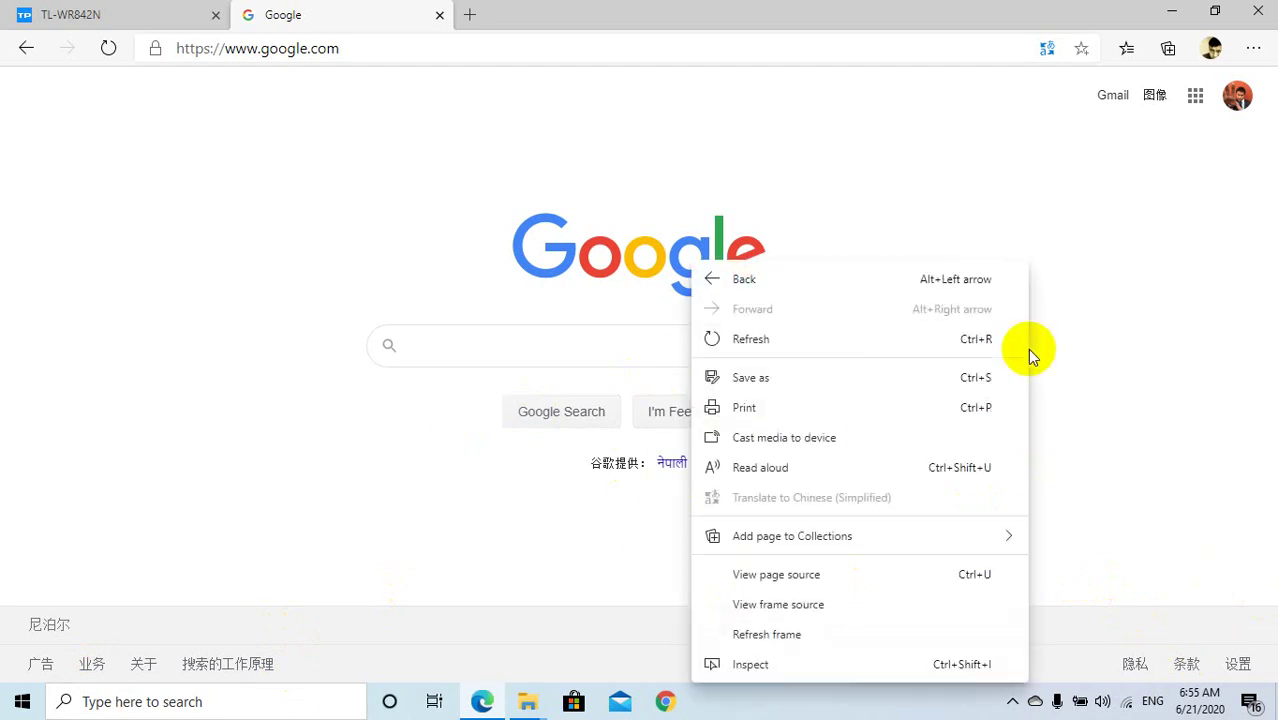
left_click(1007, 237)
left_click(1047, 48)
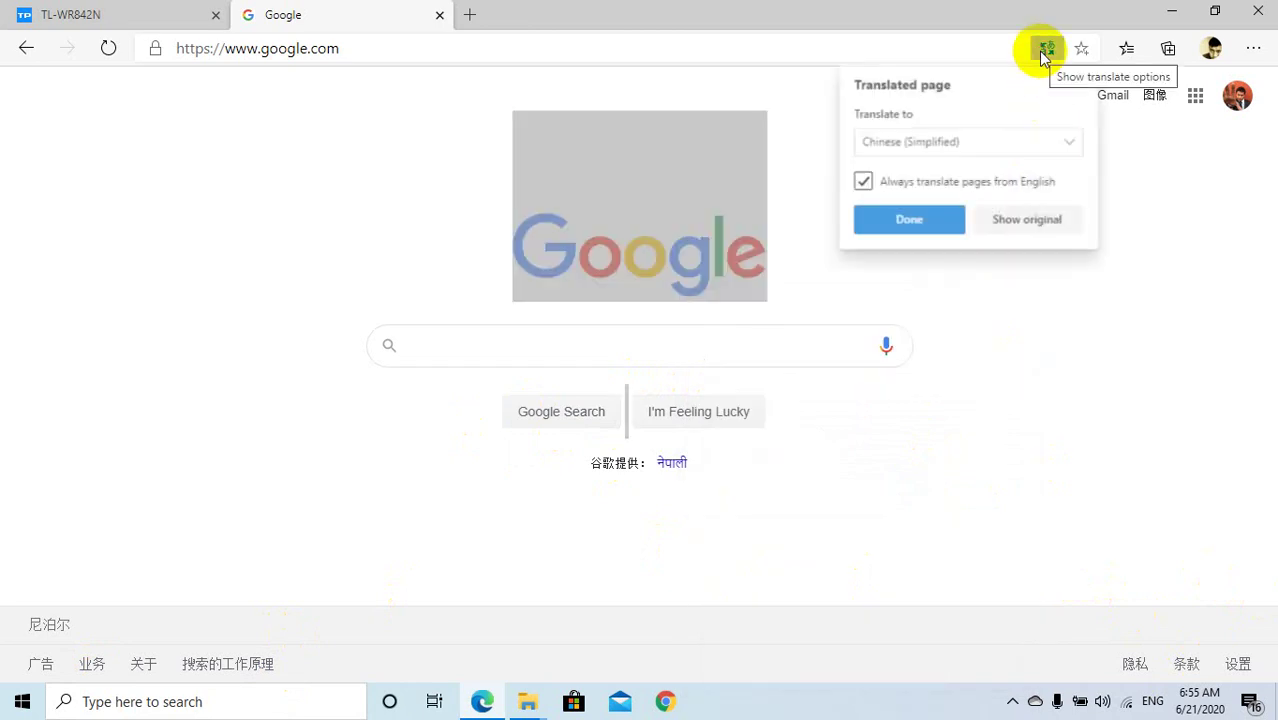
left_click(987, 142)
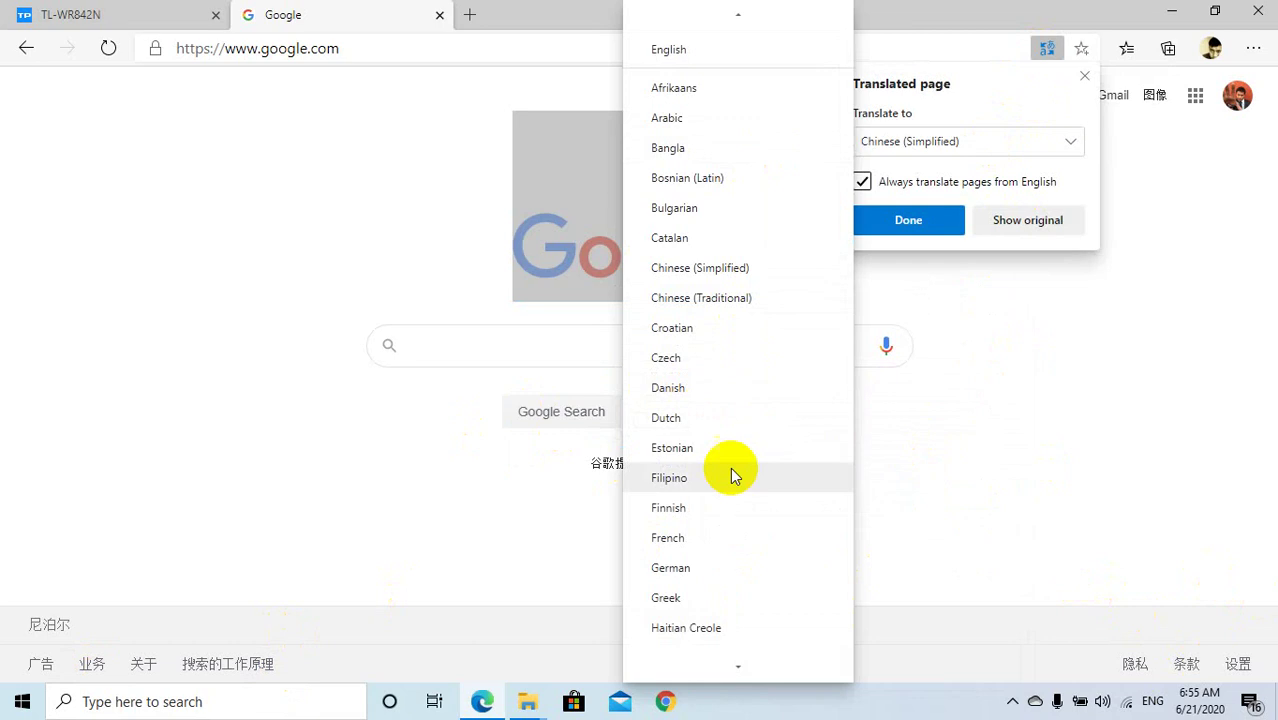
scroll(717, 577, "down", 5)
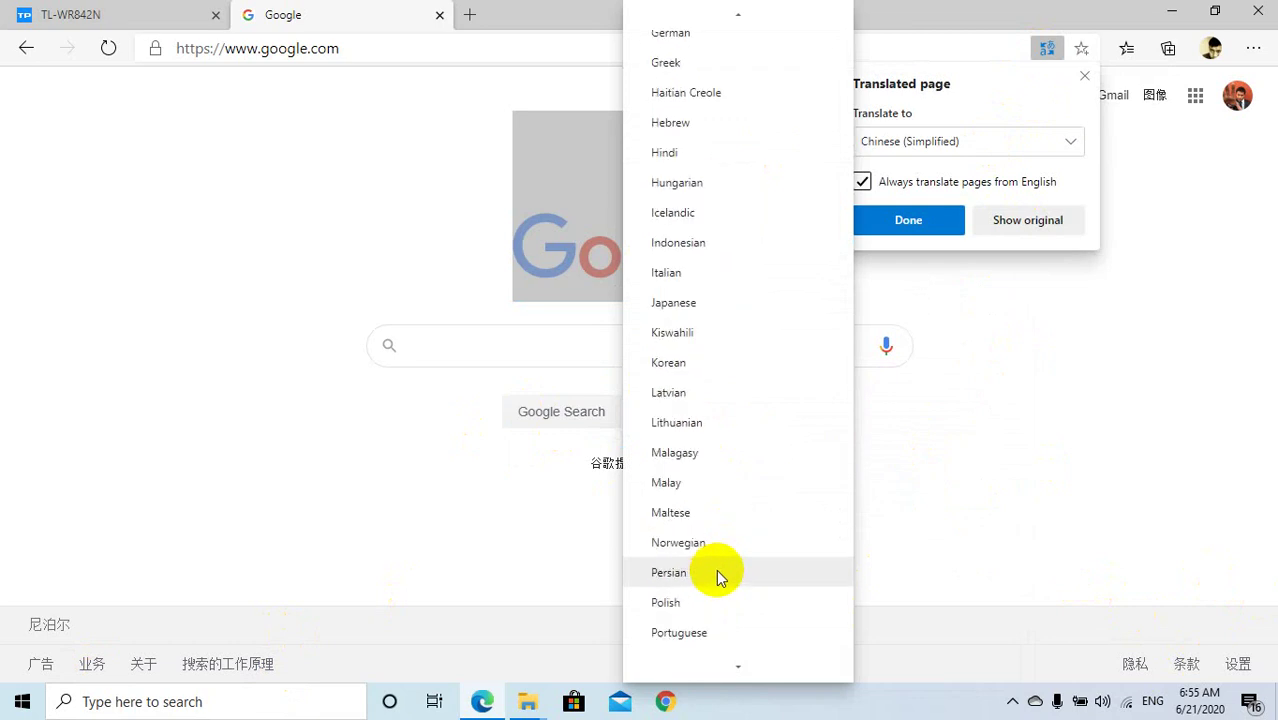
scroll(717, 577, "up", 5)
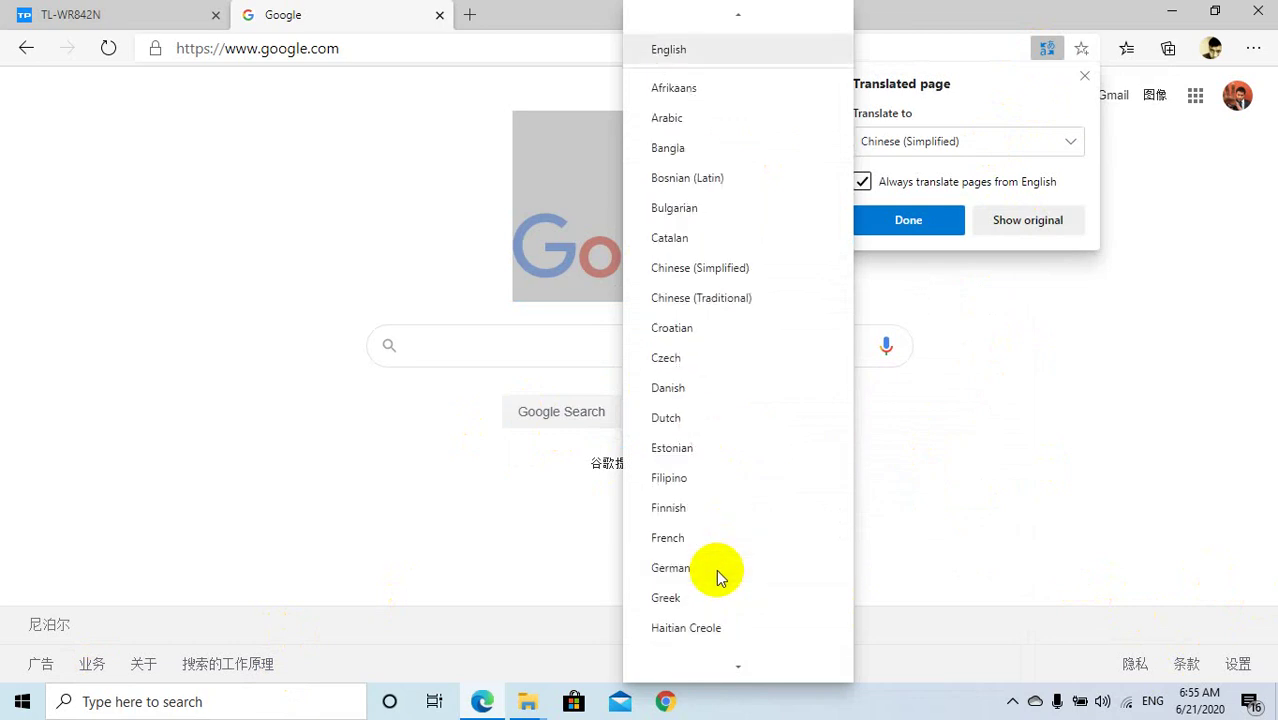
left_click(700, 48)
left_click(899, 220)
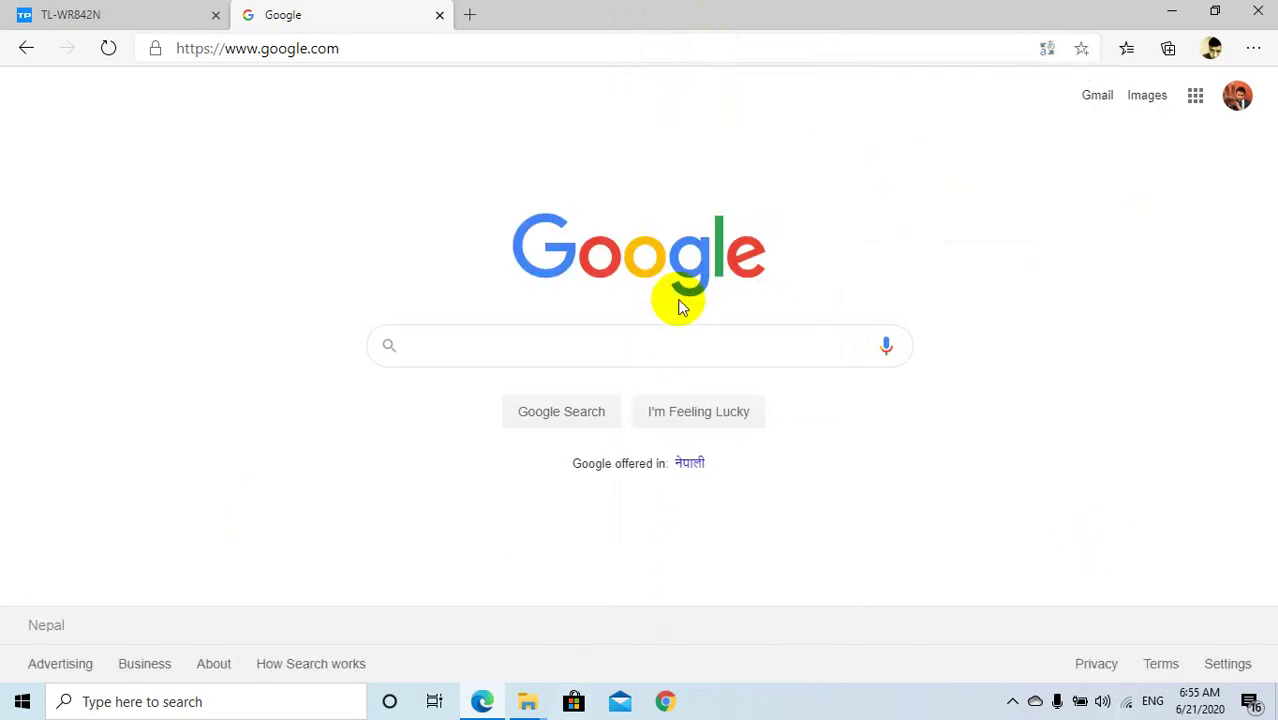
Search Google for 'download right click enable chrome extension'
left_click(633, 358)
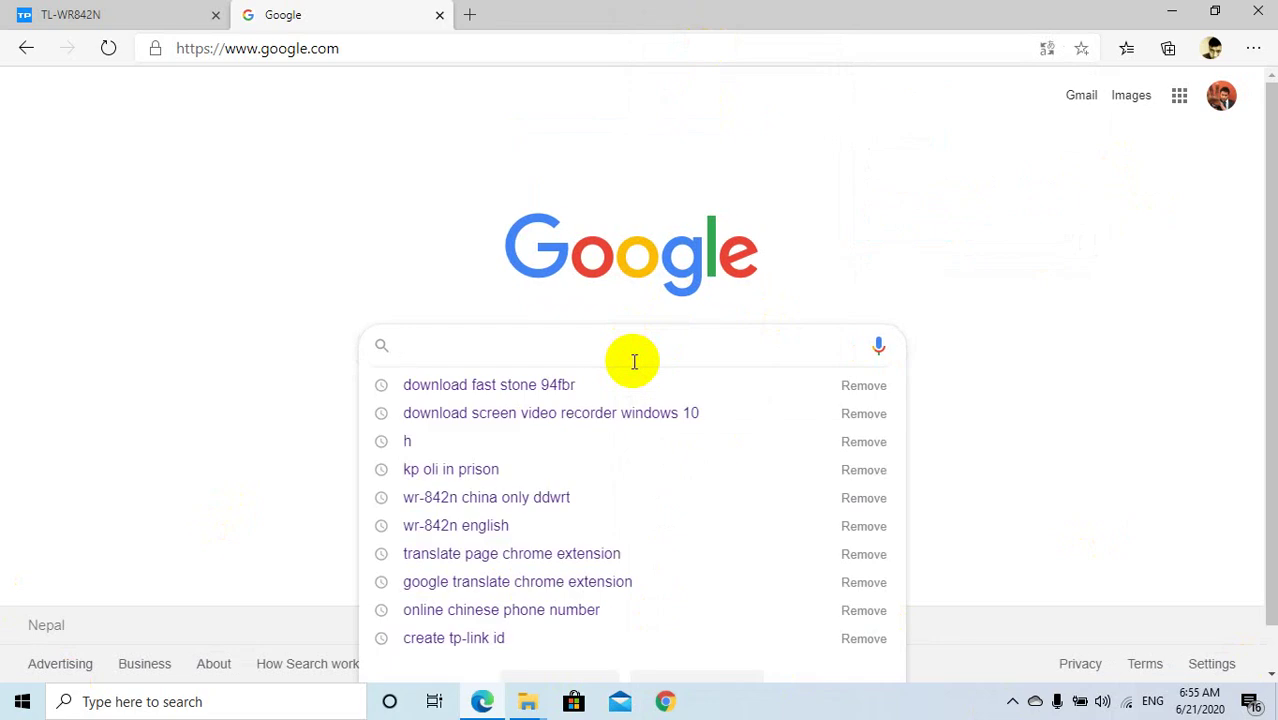
left_click(653, 162)
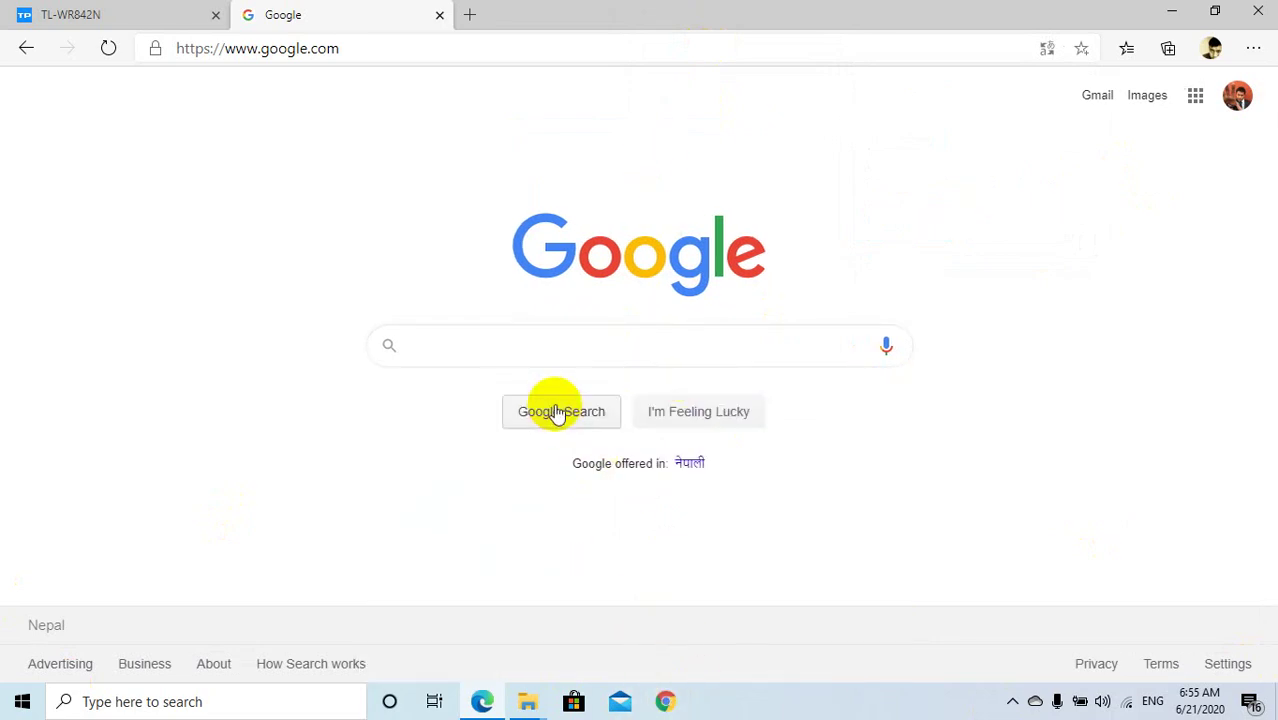
left_click(499, 345)
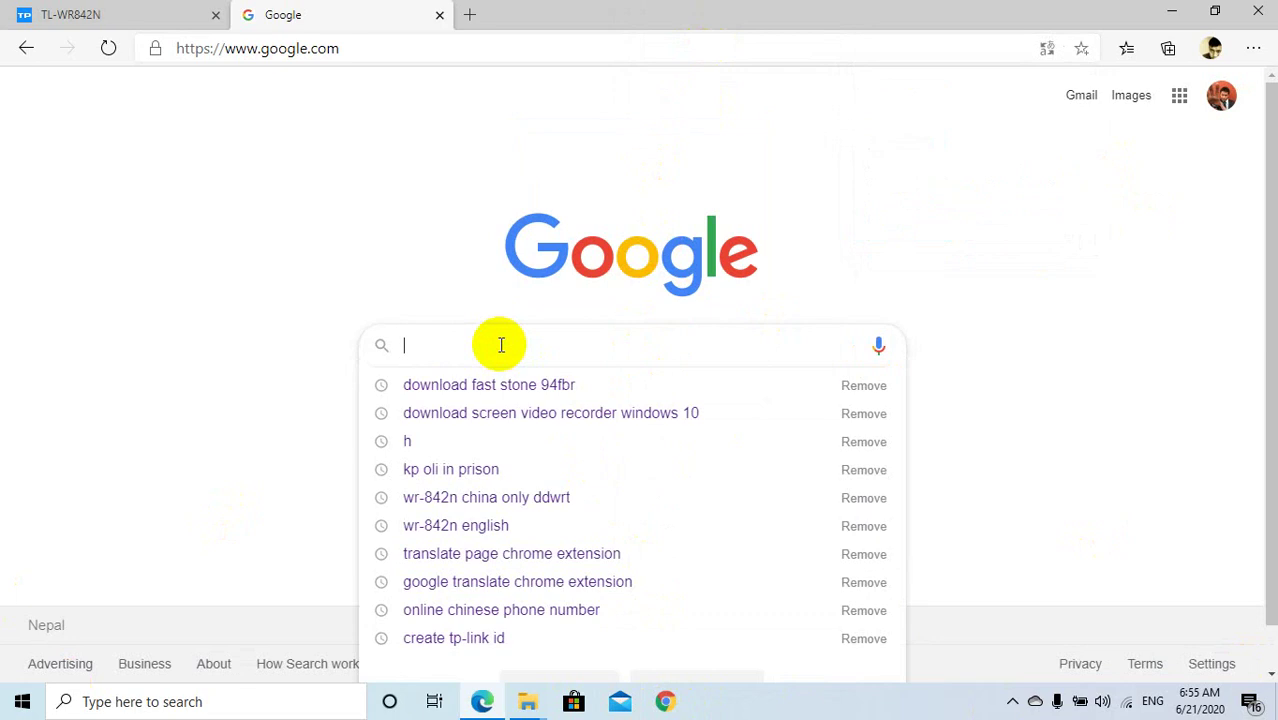
type("Download ")
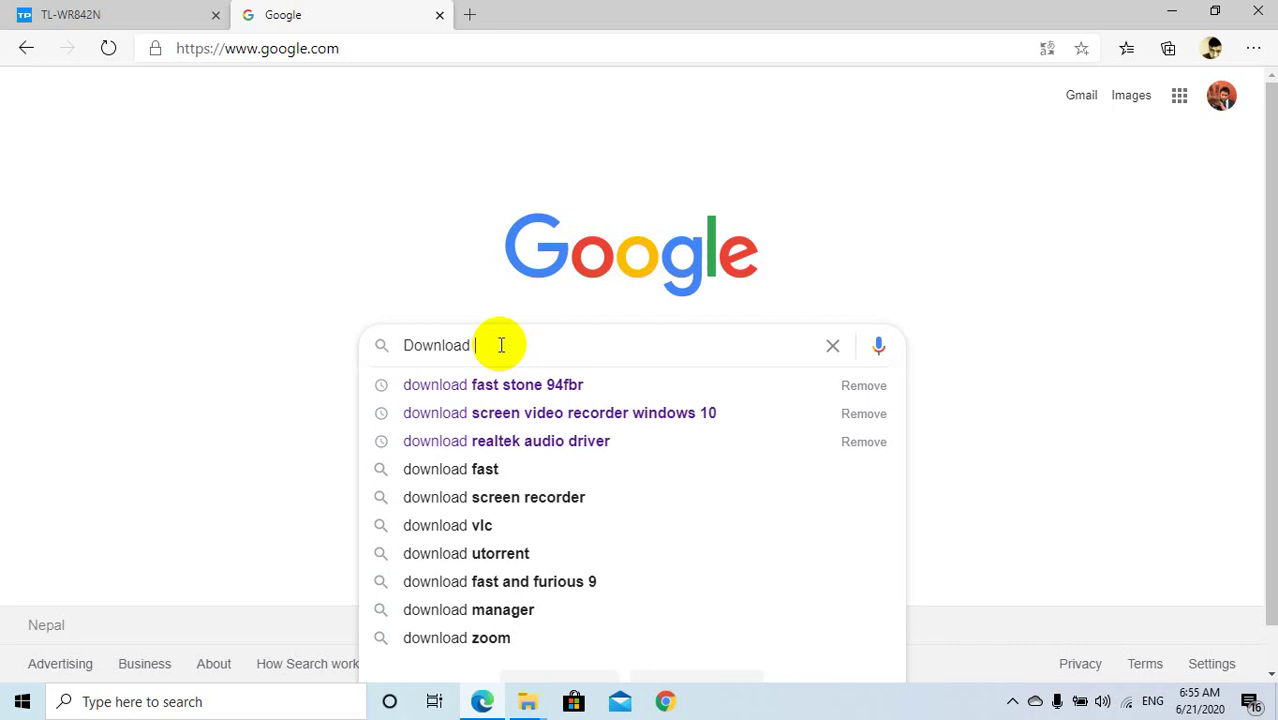
type("Righ")
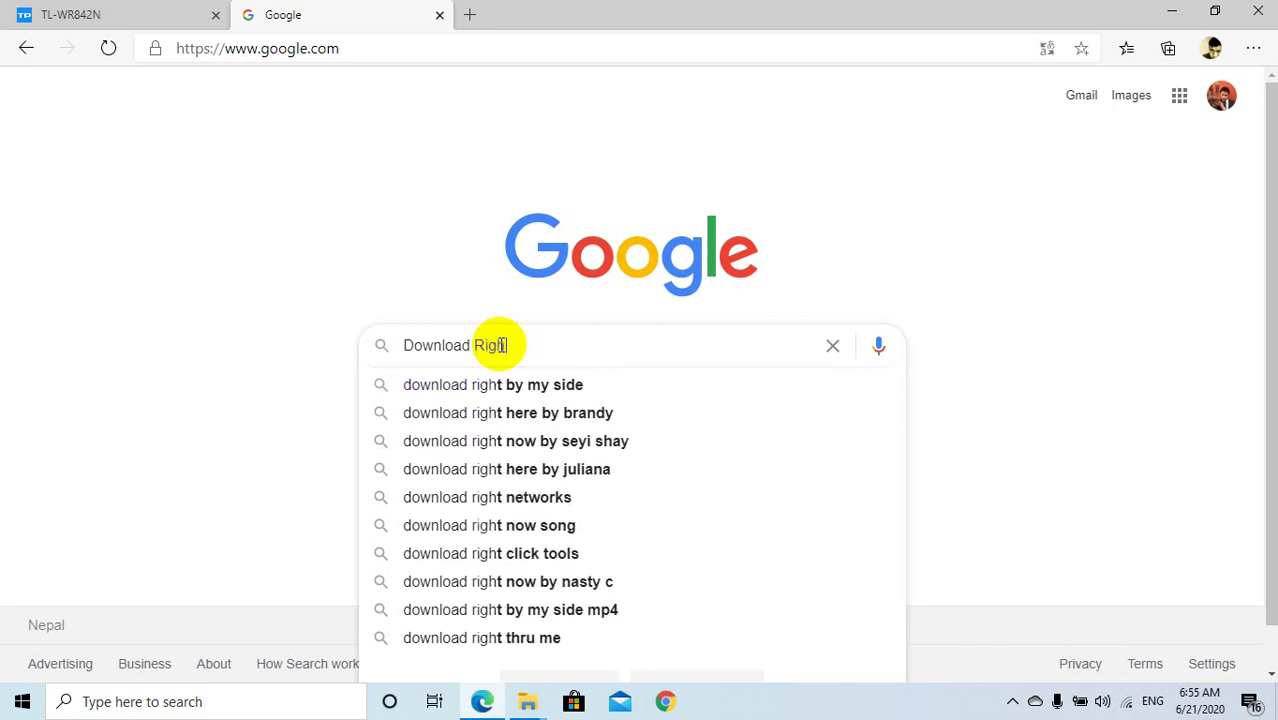
type("t click ")
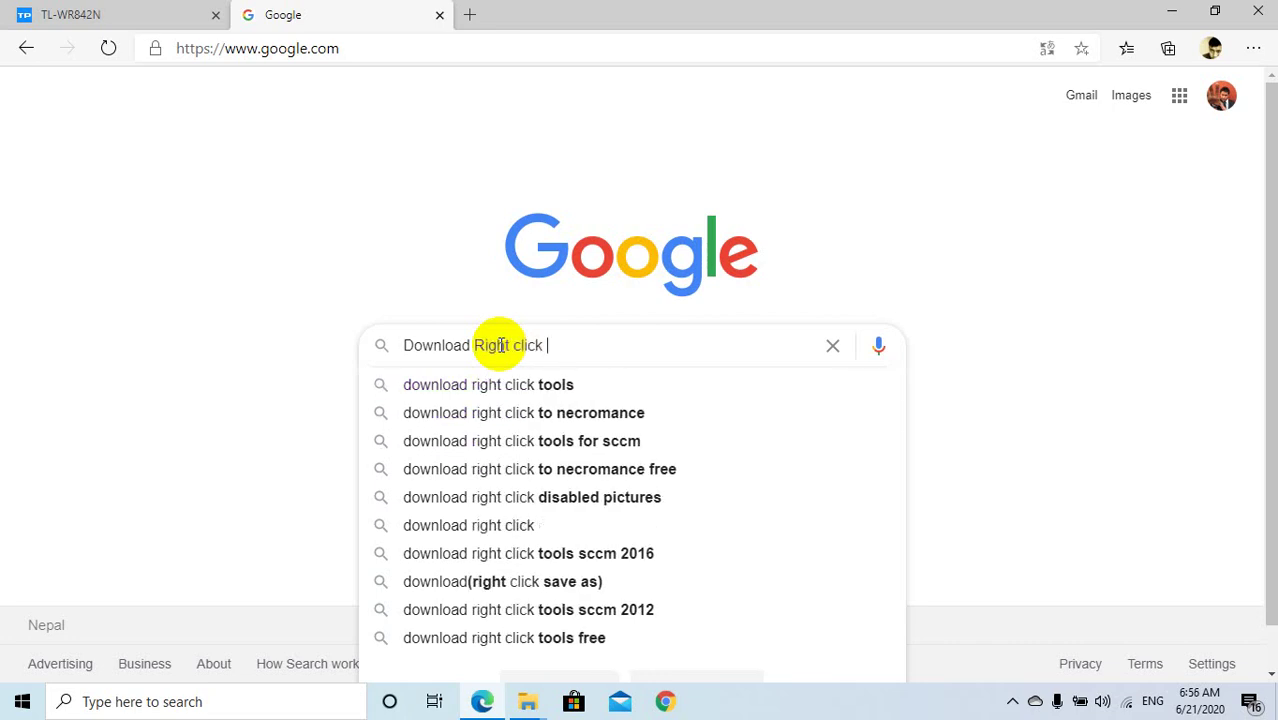
type("enable")
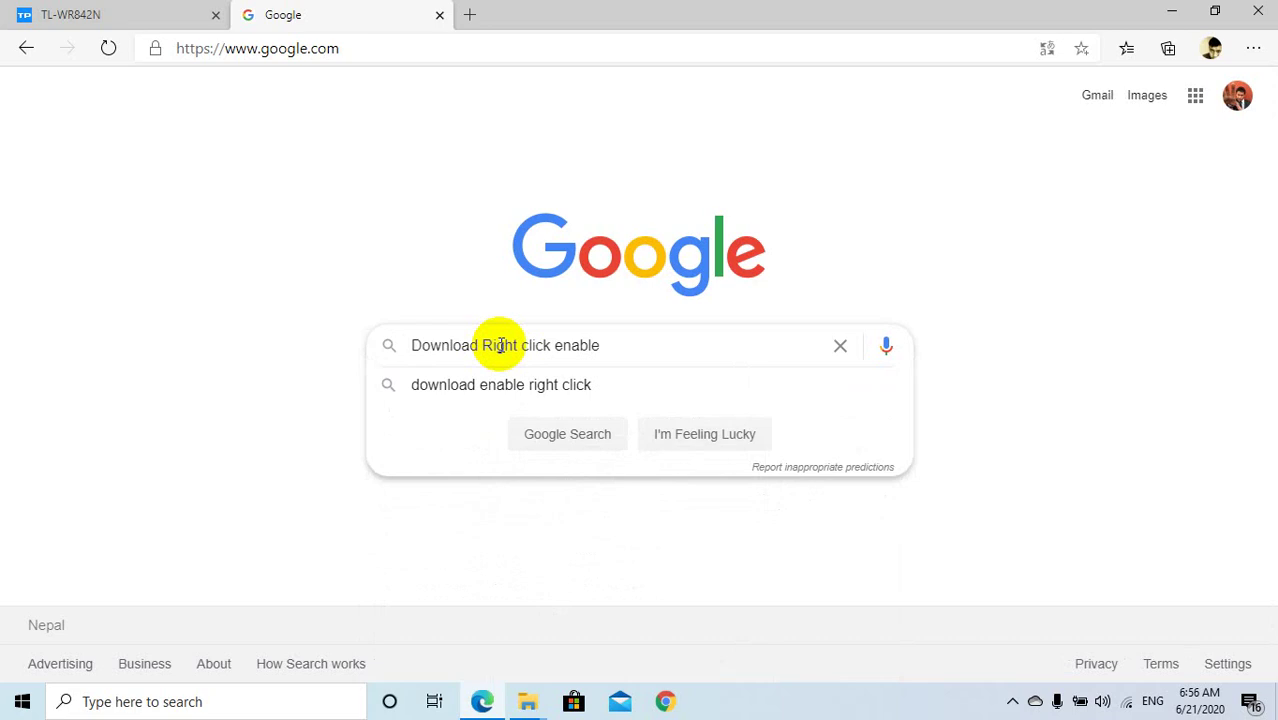
type(" chr")
key("BackSpace")
key("BackSpace")
type("chrome ex")
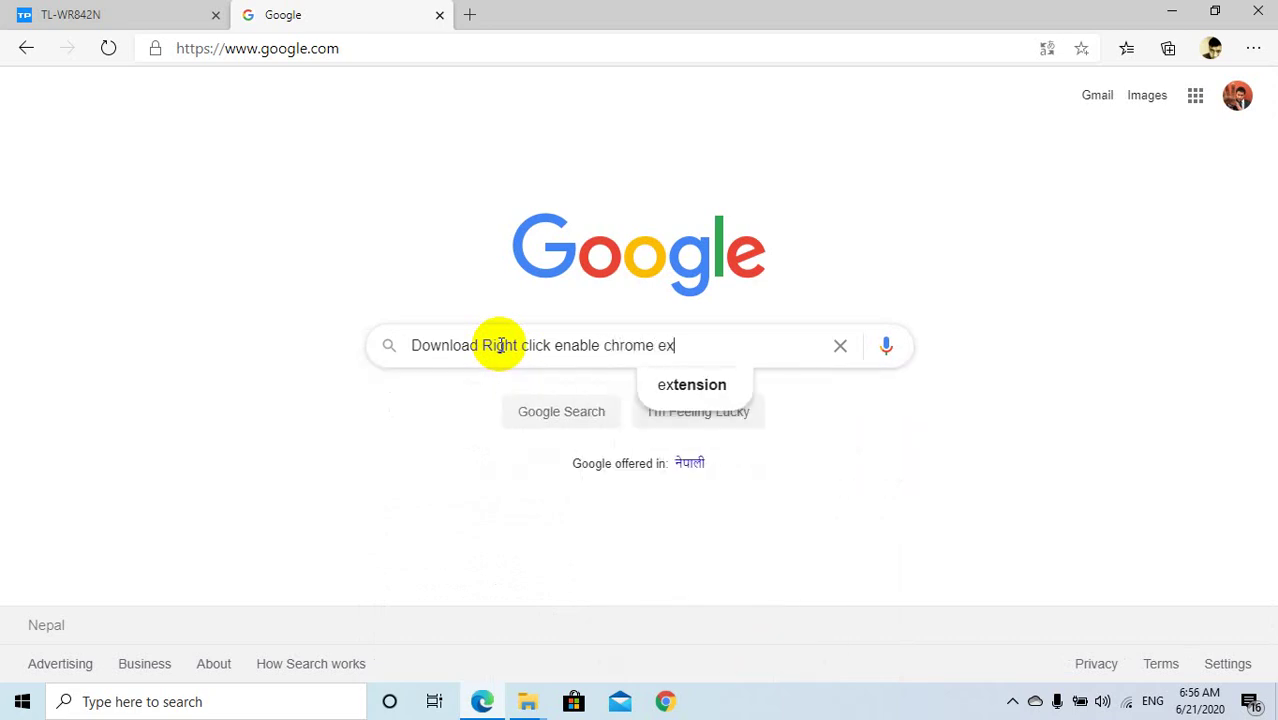
key("Down")
key("Return")
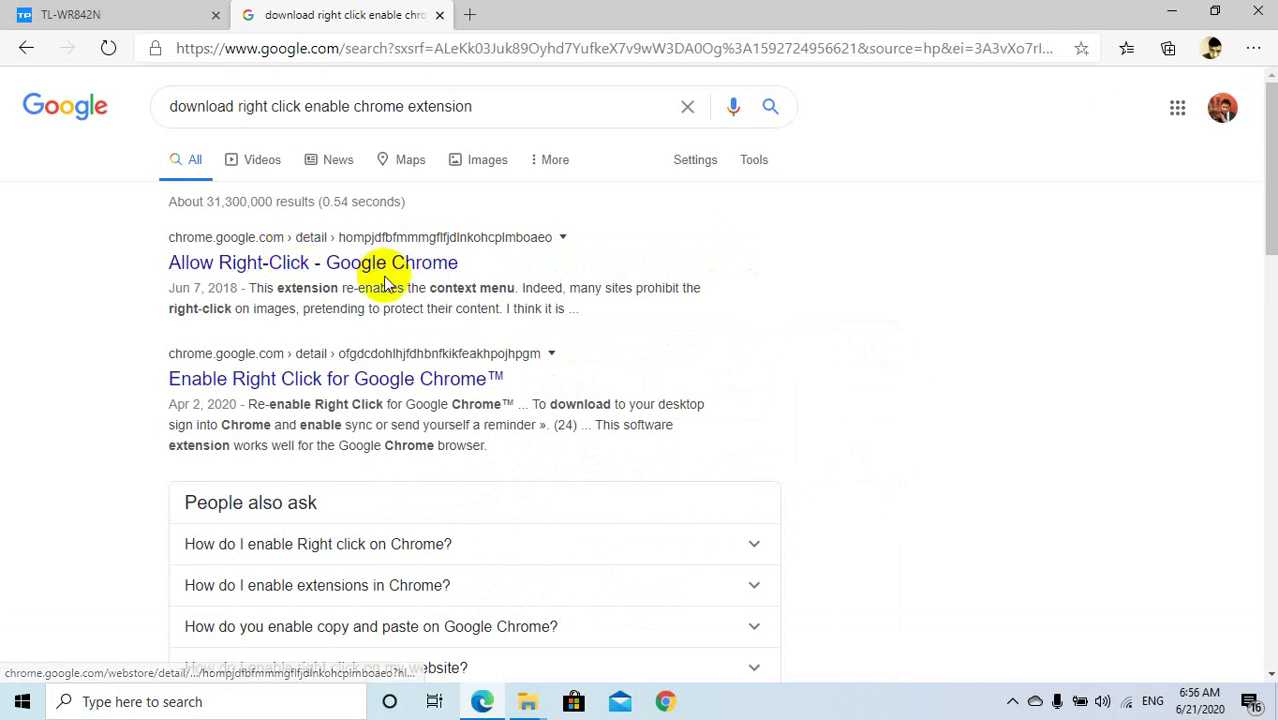
Open the Enable Right Click for Google Chrome™ store listing and scroll through its overview
left_click(360, 388)
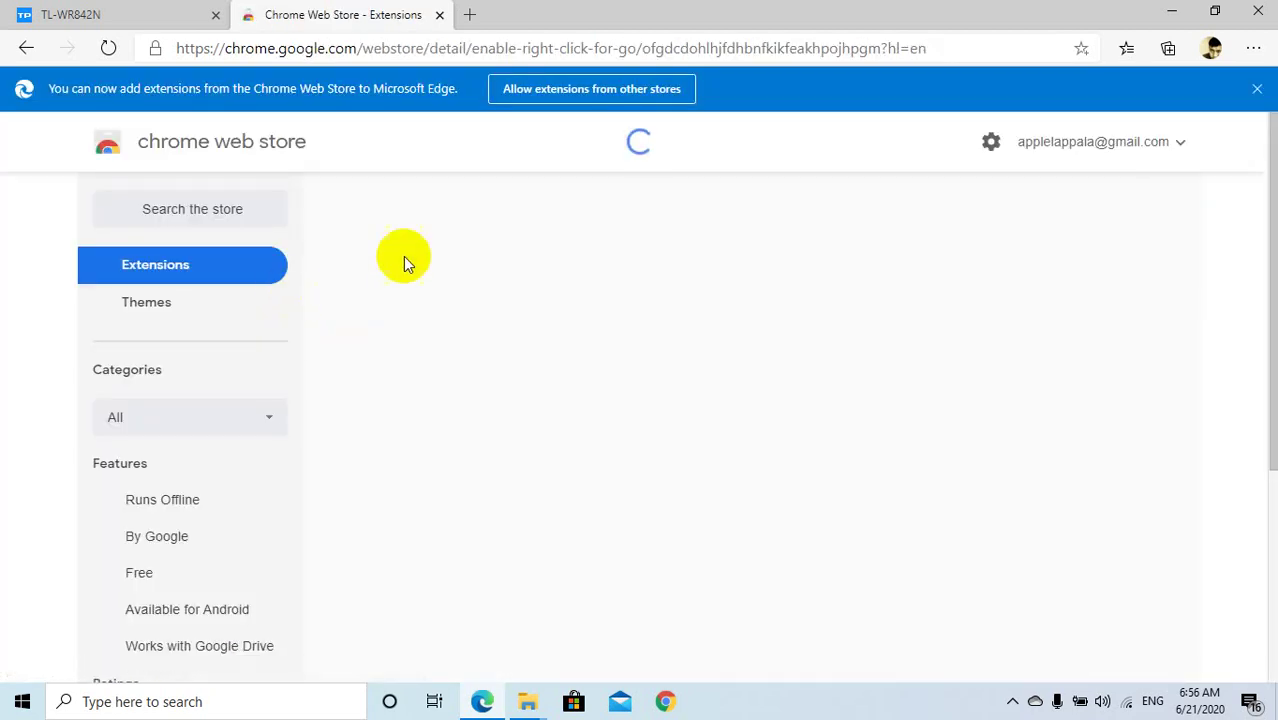
scroll(660, 460, "down", 1)
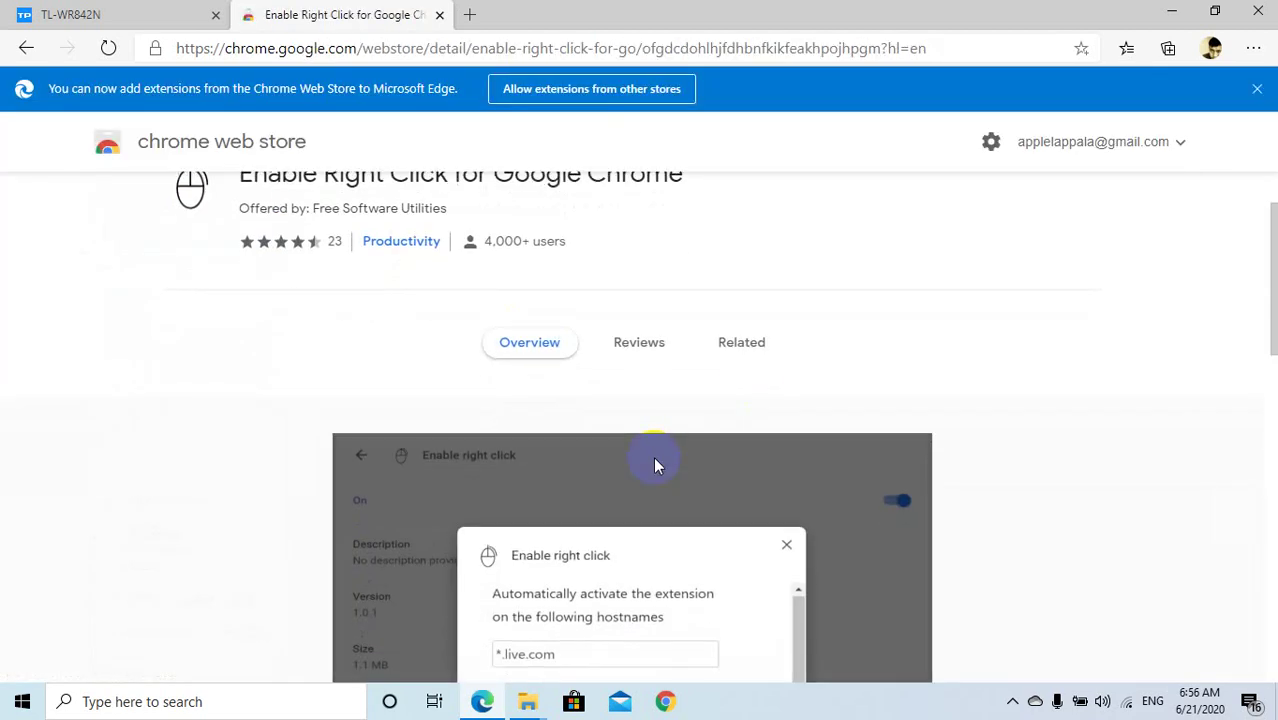
scroll(650, 370, "down", 4)
scroll(649, 363, "up", 5)
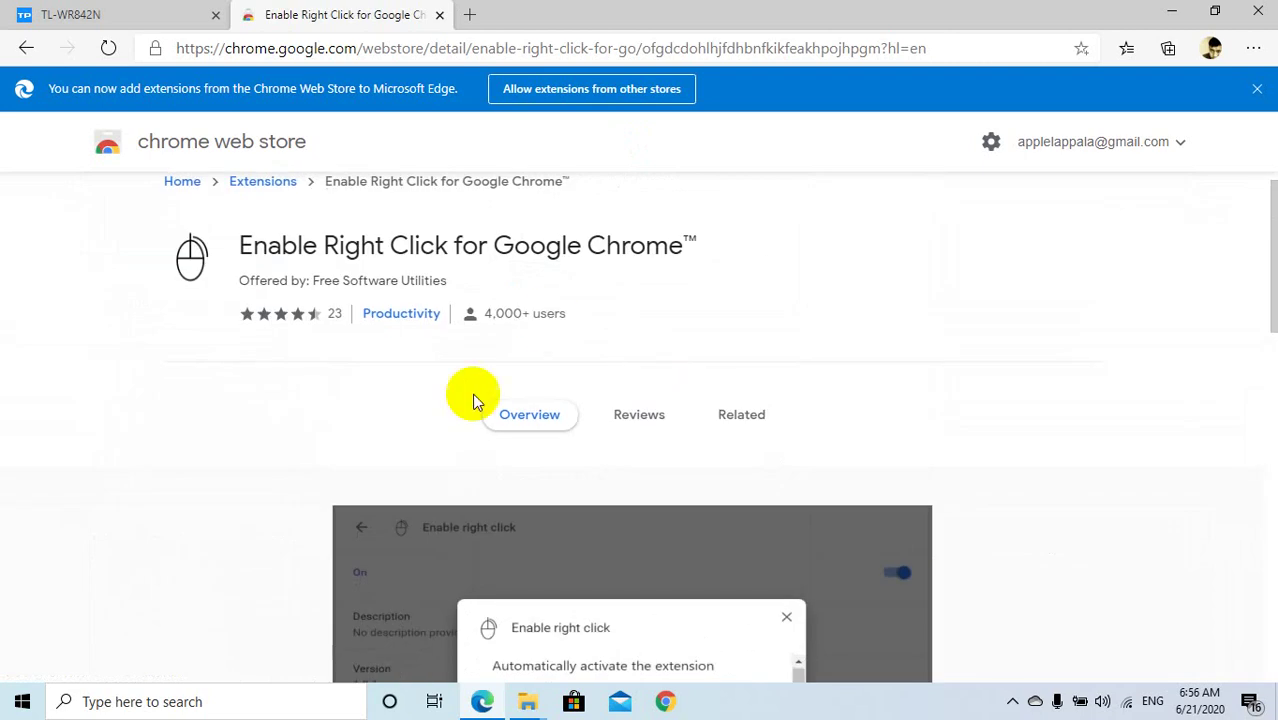
scroll(455, 316, "down", 9)
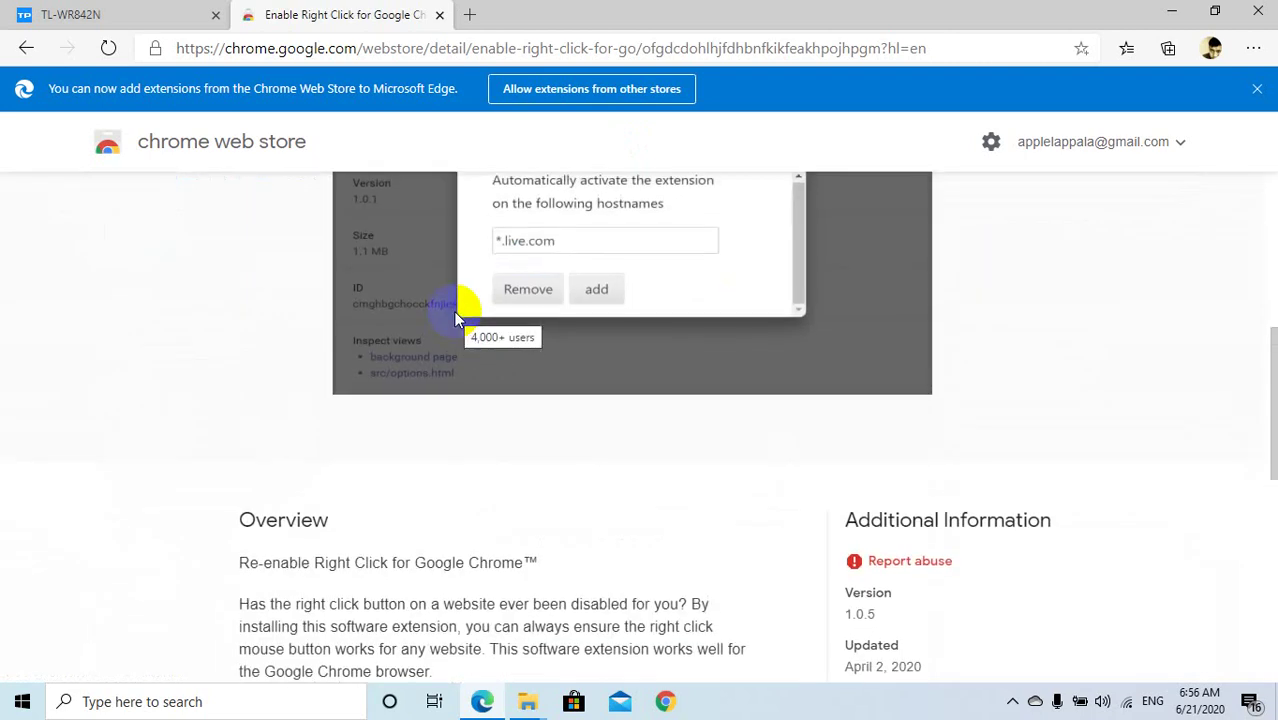
scroll(455, 318, "up", 4)
scroll(455, 318, "up", 5)
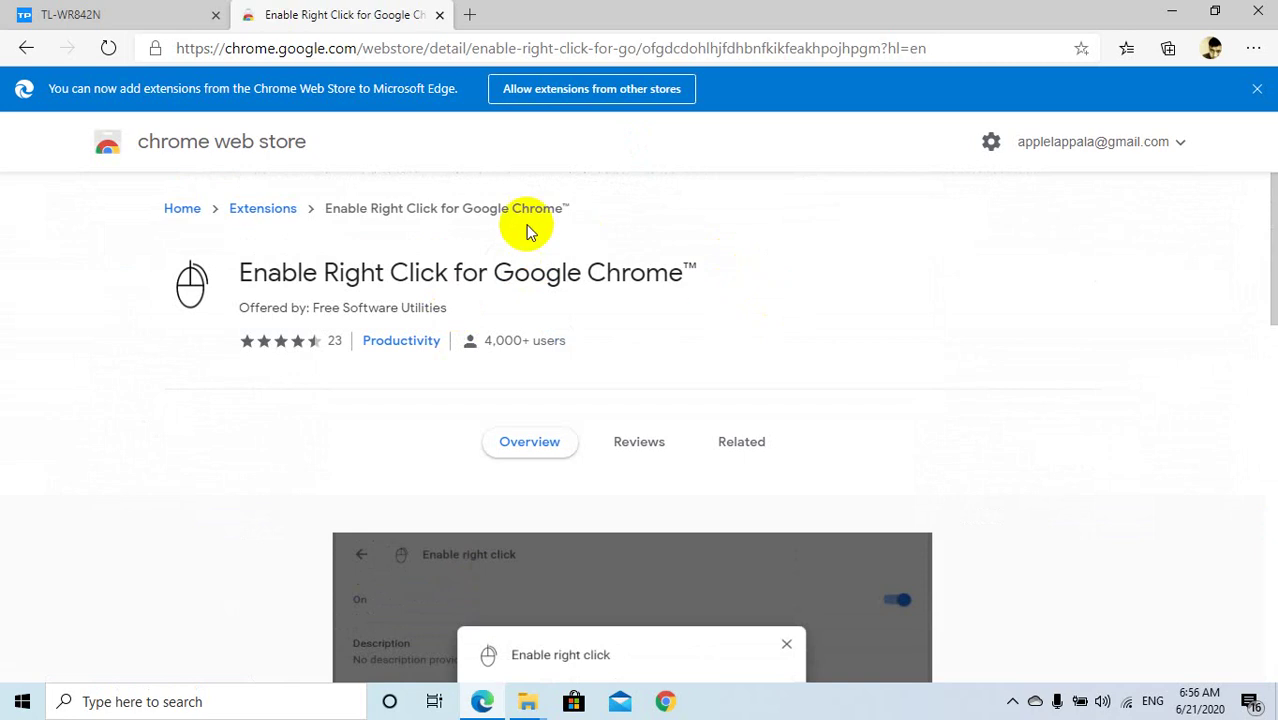
scroll(605, 485, "down", 4)
scroll(605, 485, "down", 5)
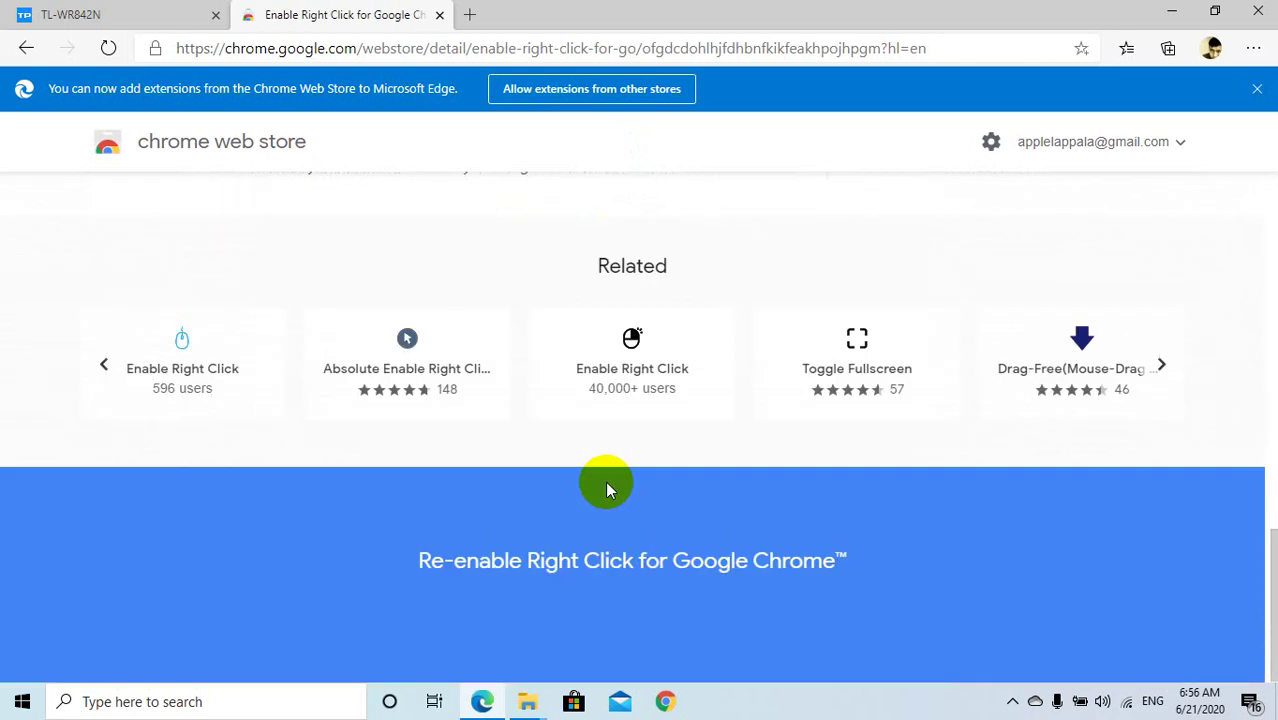
scroll(607, 489, "up", 4)
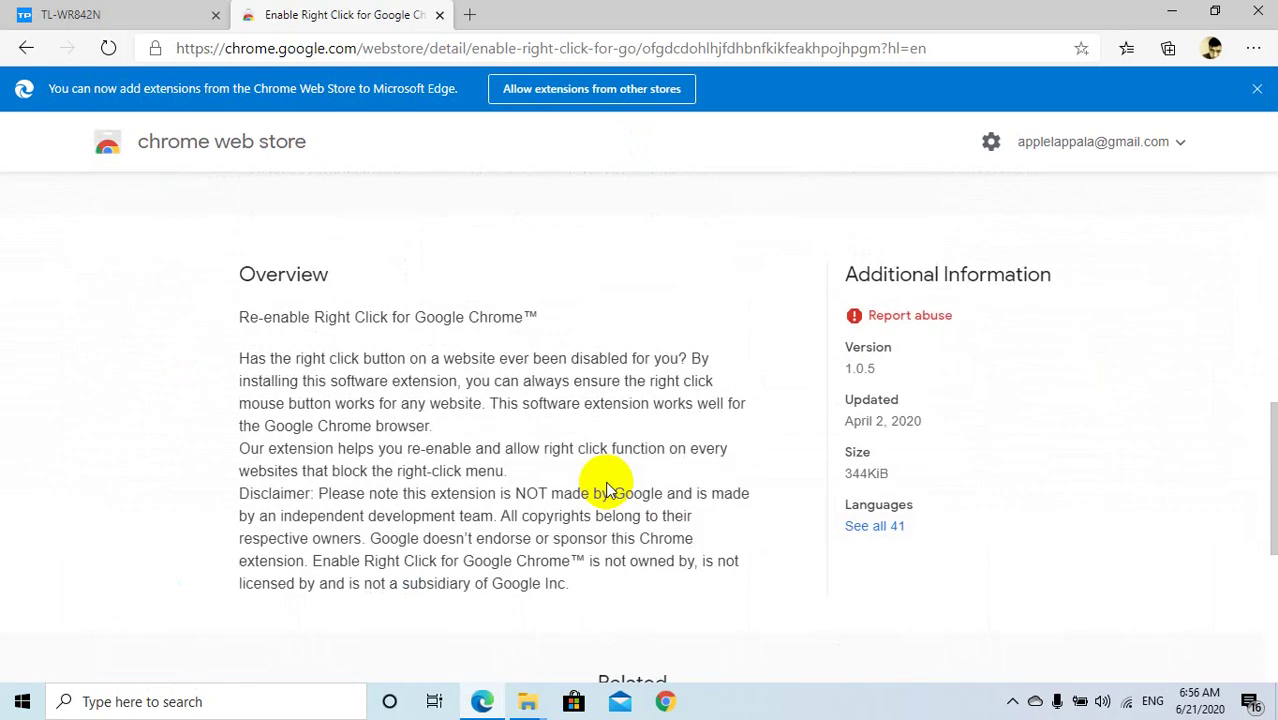
scroll(609, 490, "up", 5)
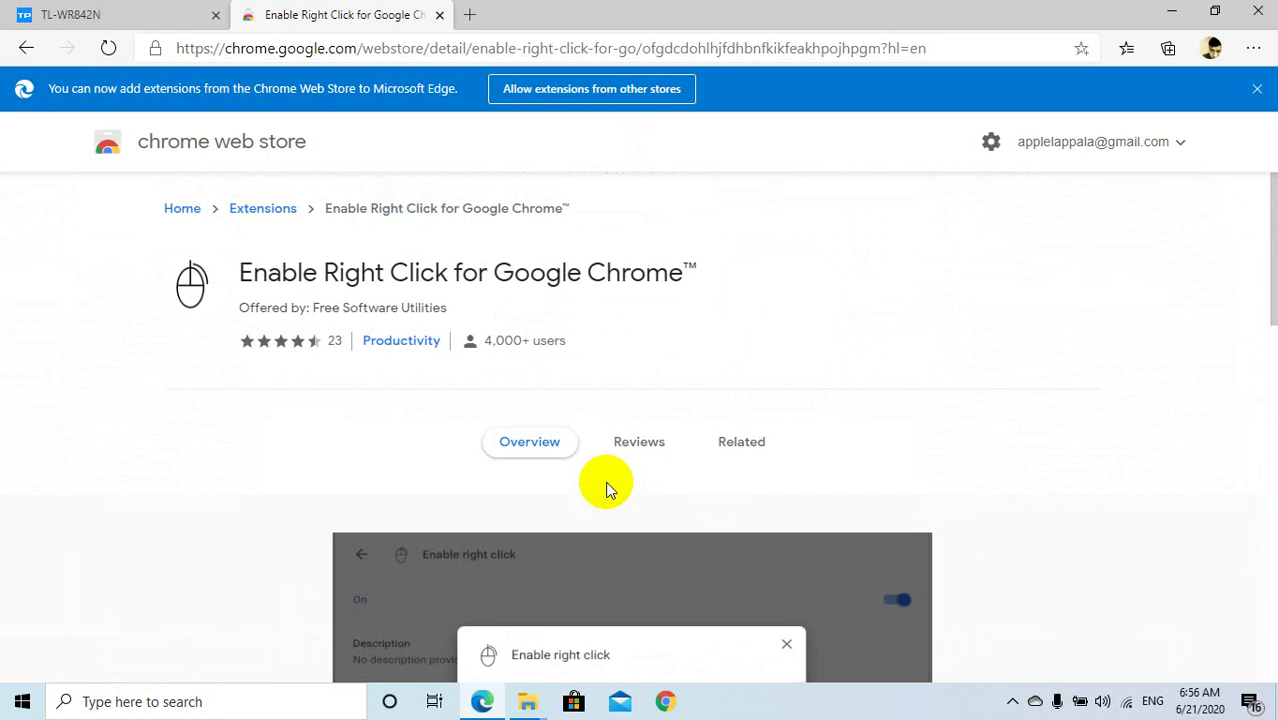
Search the store's extensions for 'right click enable' and open the Chrome download page
left_click(248, 214)
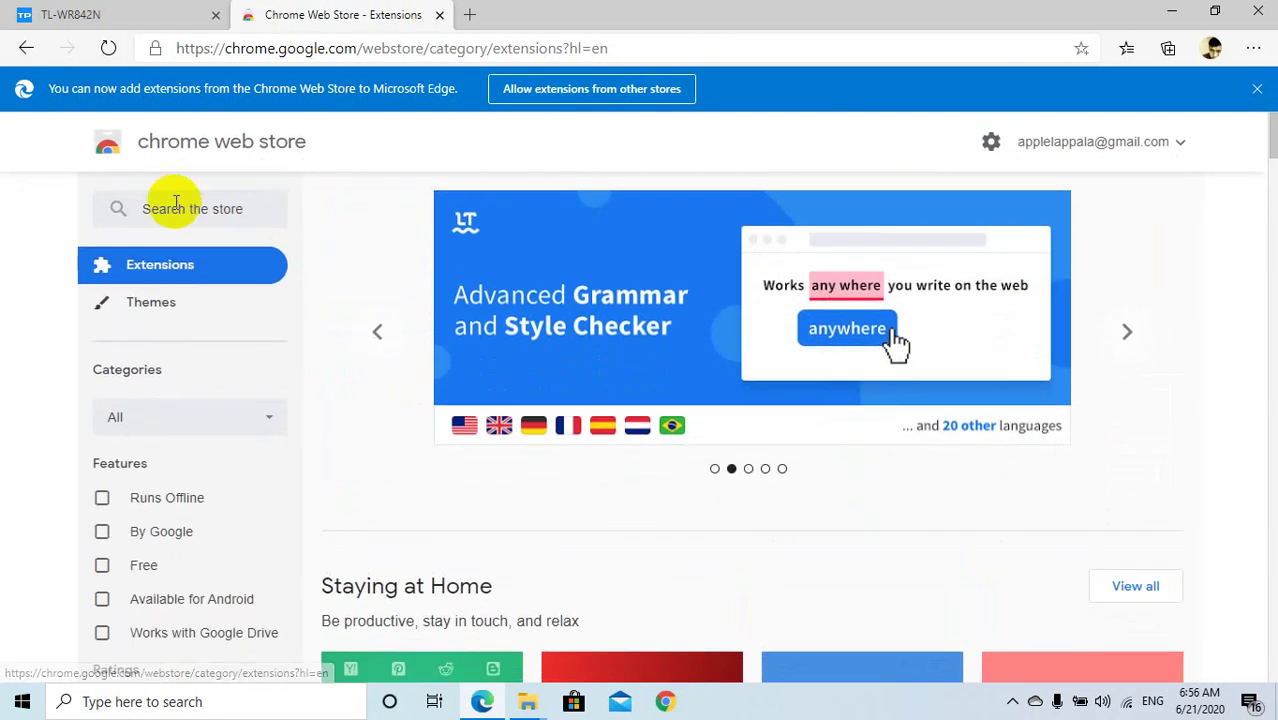
left_click(176, 206)
type("Right Clike")
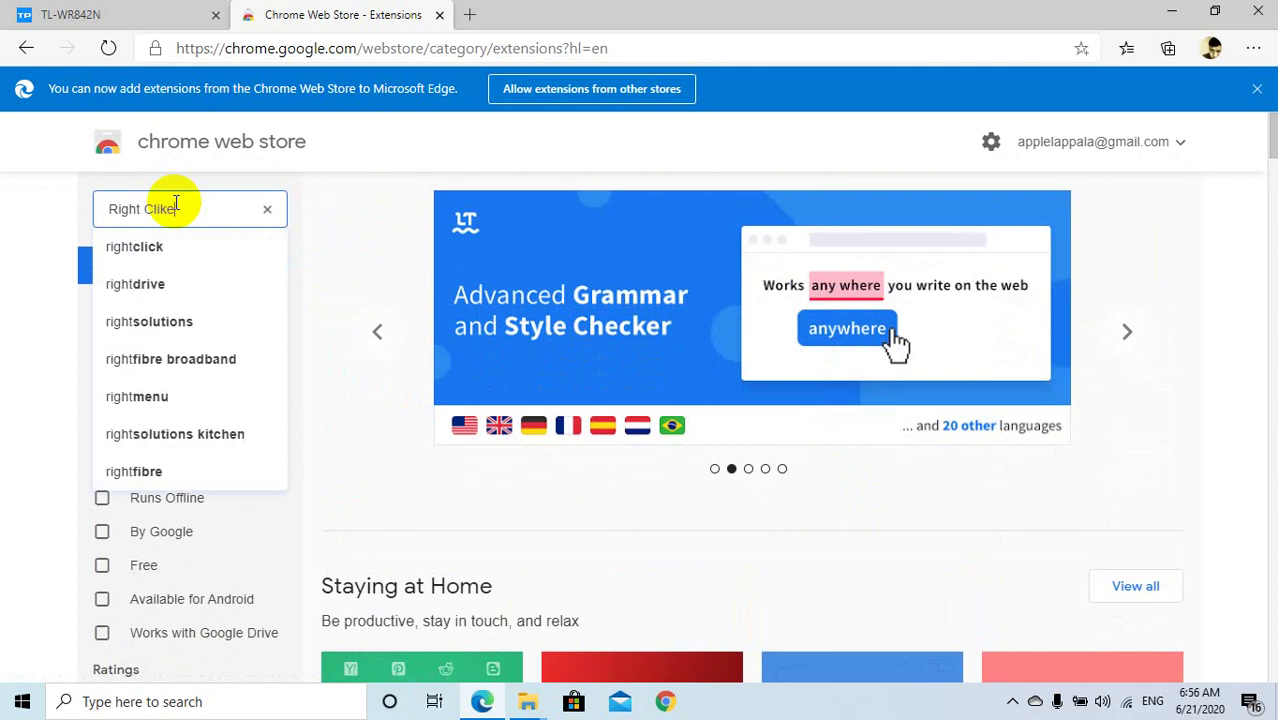
key("BackSpace")
type("ck enable")
key("Return")
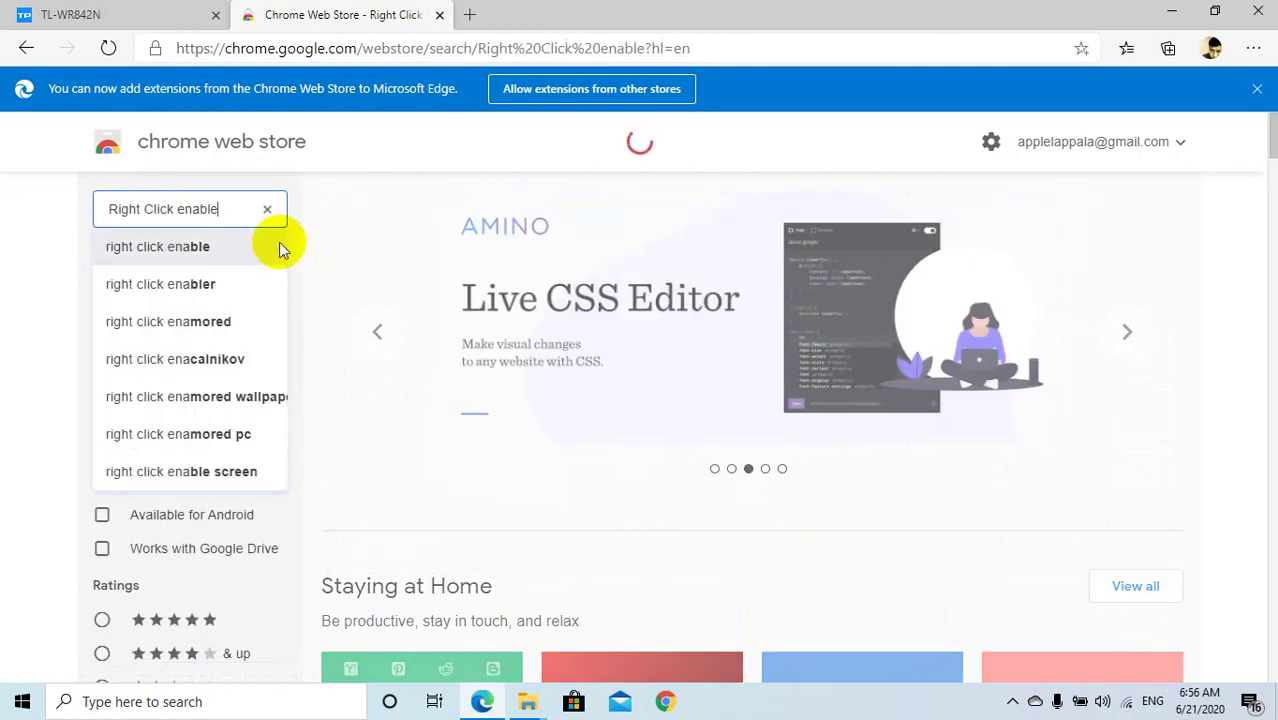
left_click(262, 247)
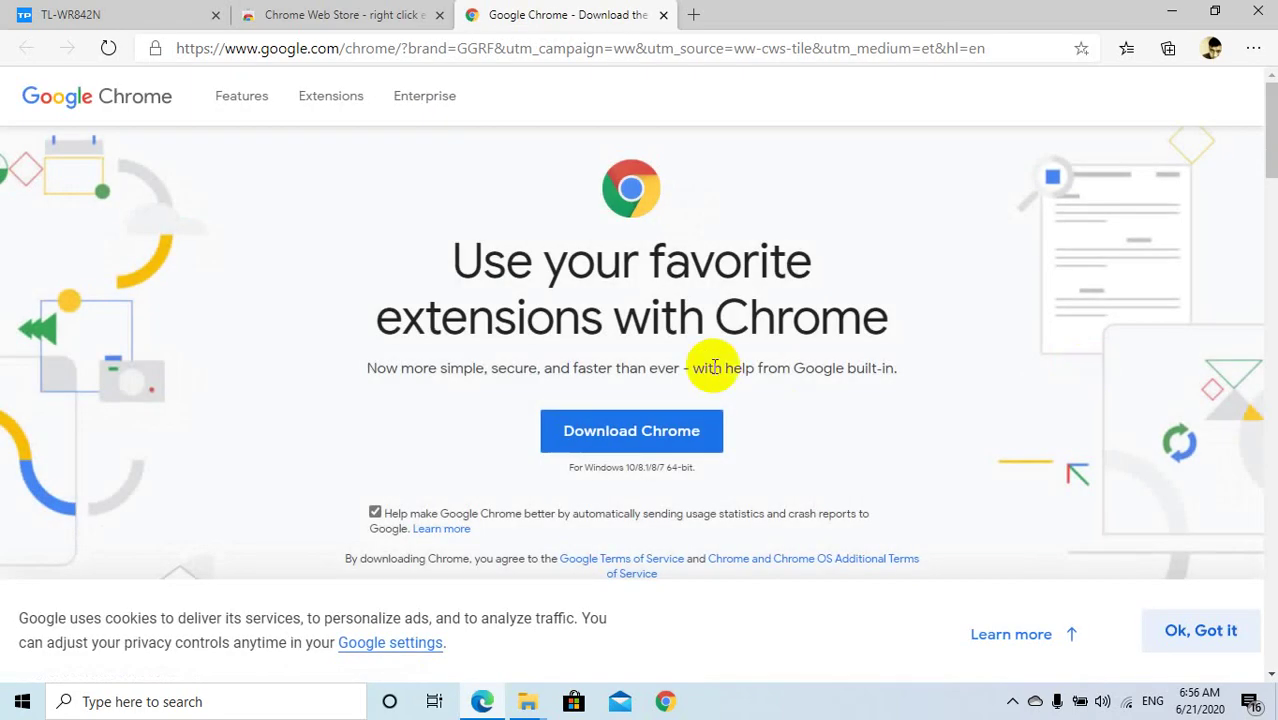
Float the Chrome router-login window, then close Edge's Chrome download and Web Store tabs
scroll(688, 443, "down", 2)
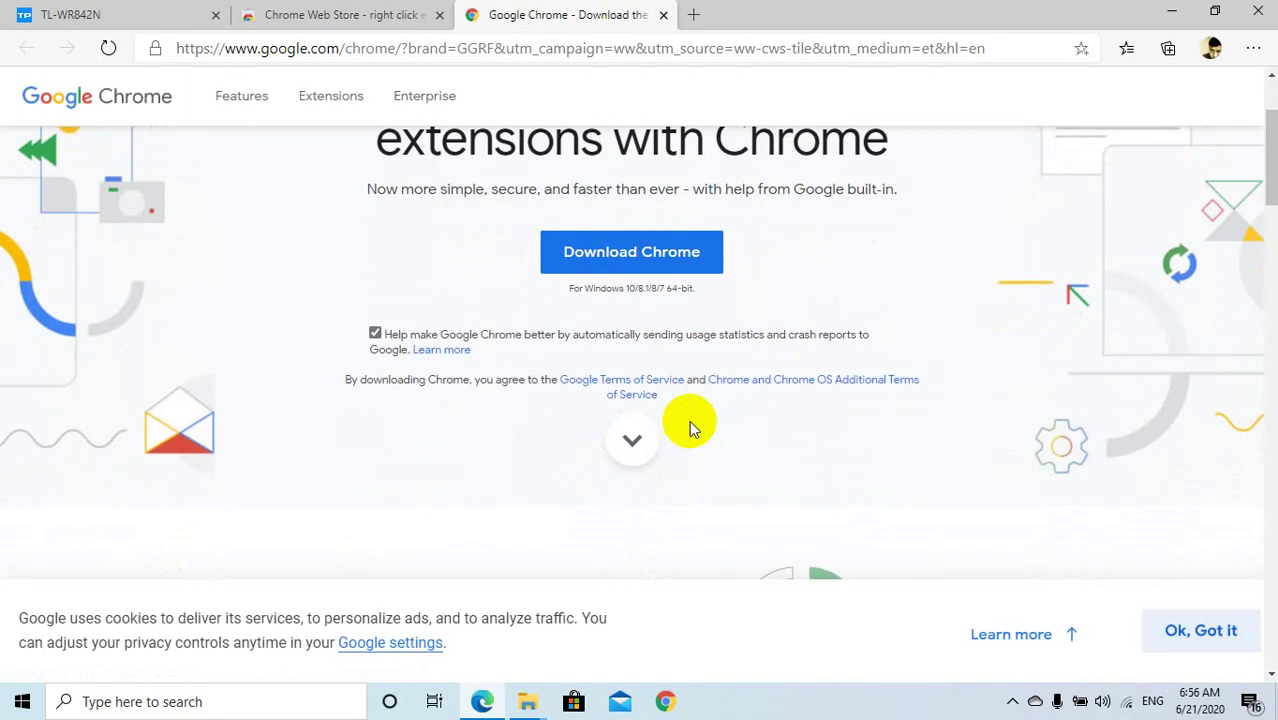
left_click(665, 701)
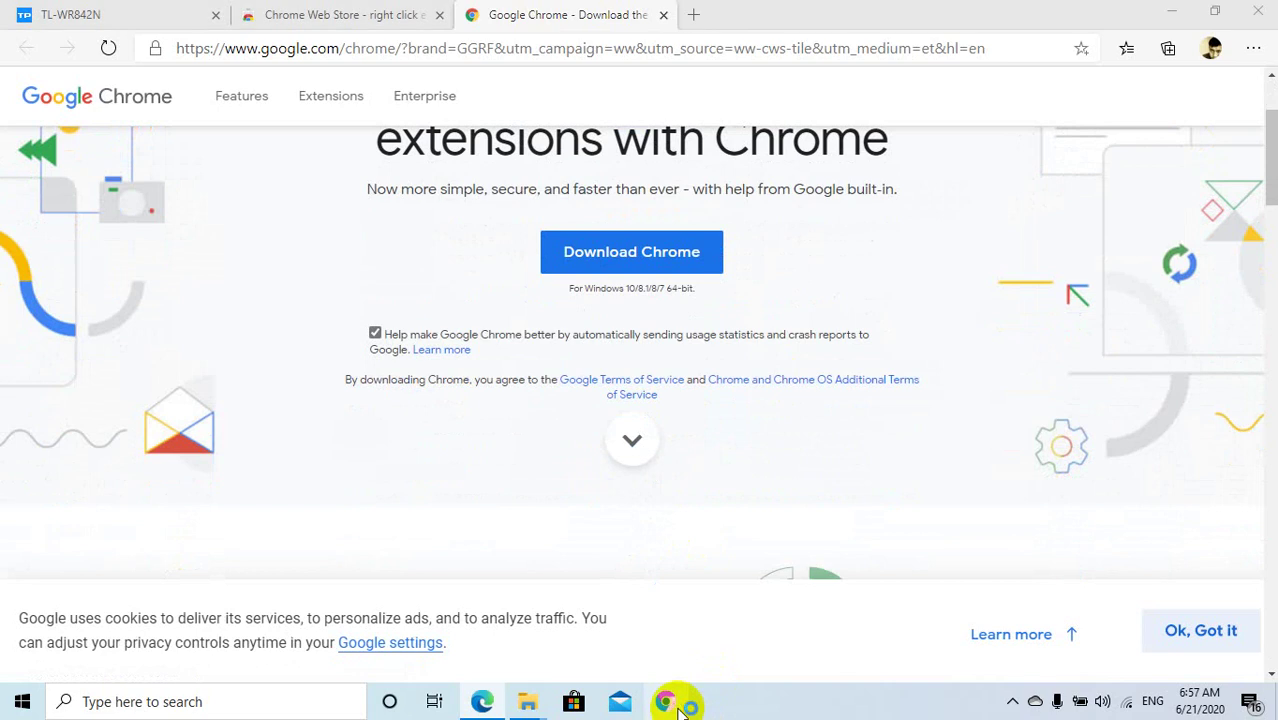
left_click_drag(650, 6, 668, 282)
left_click(604, 187)
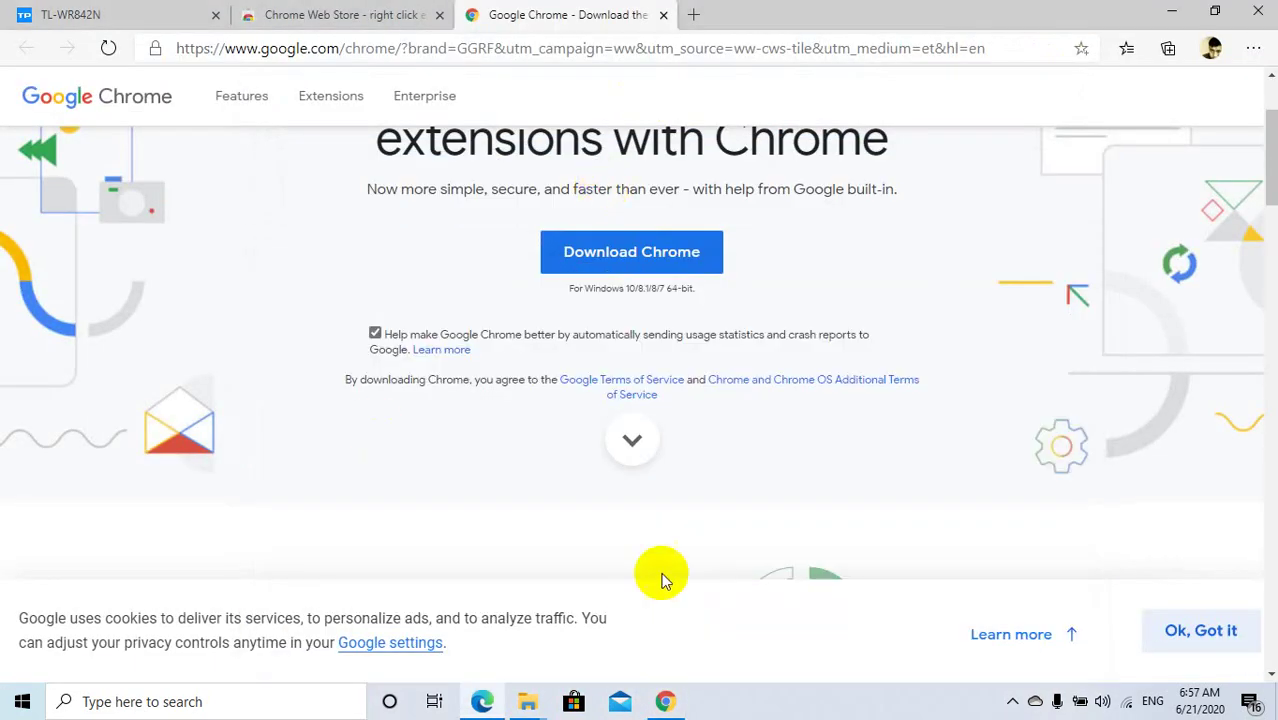
left_click(484, 703)
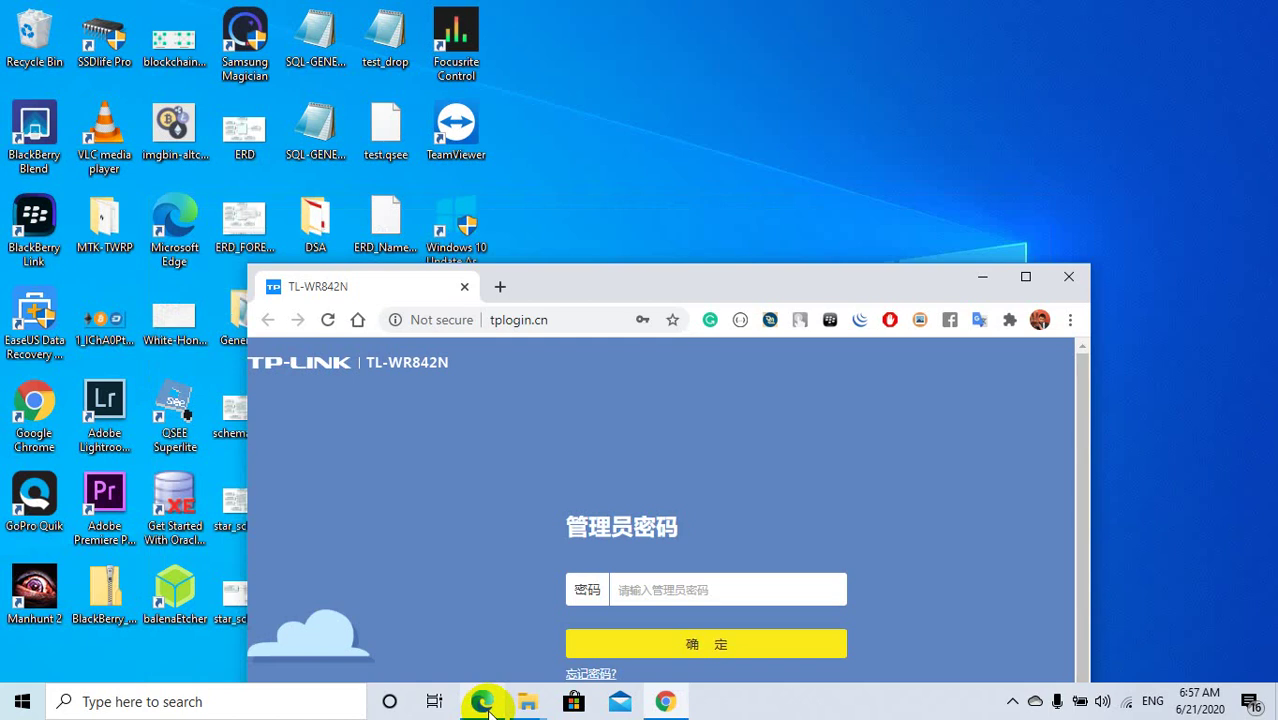
left_click(484, 703)
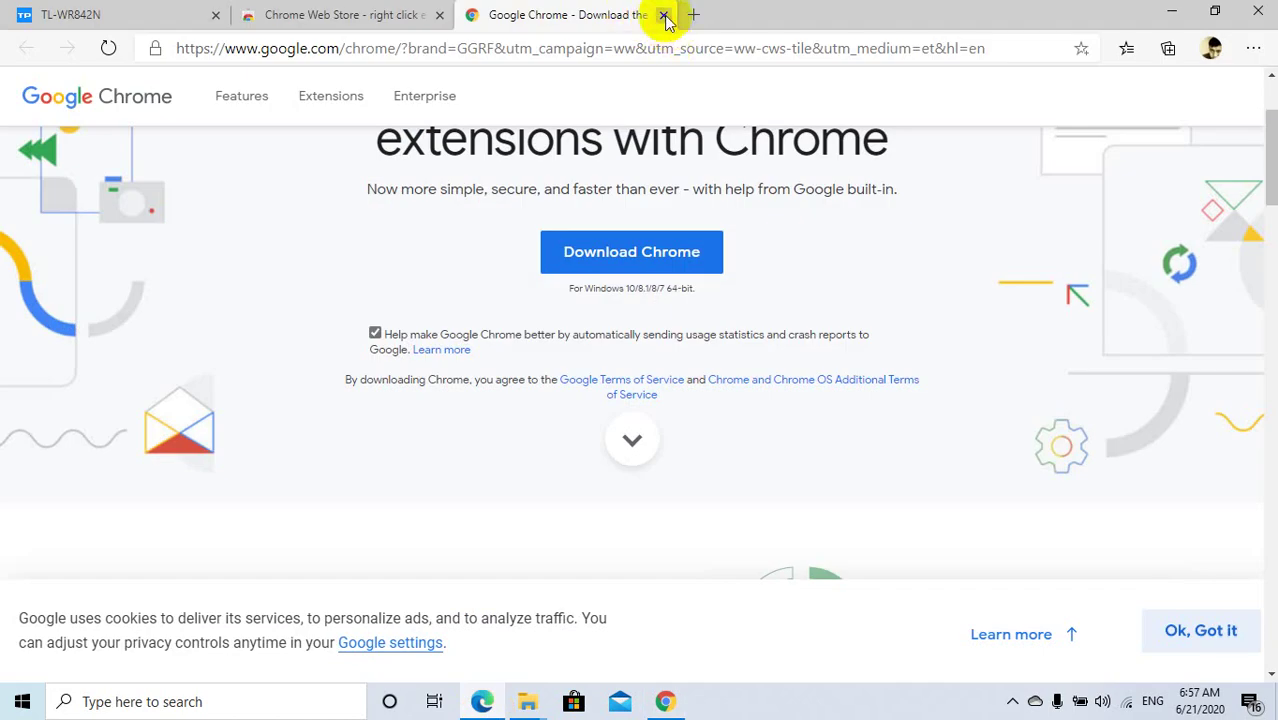
left_click(664, 16)
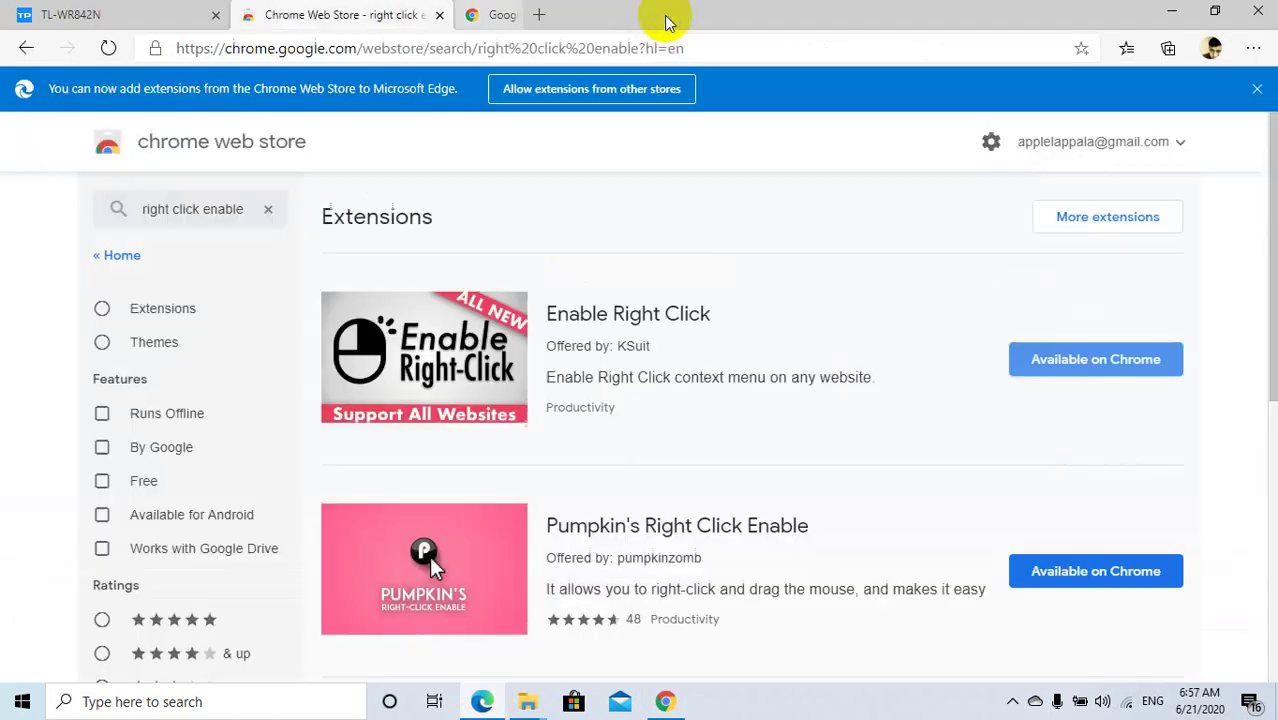
left_click(440, 15)
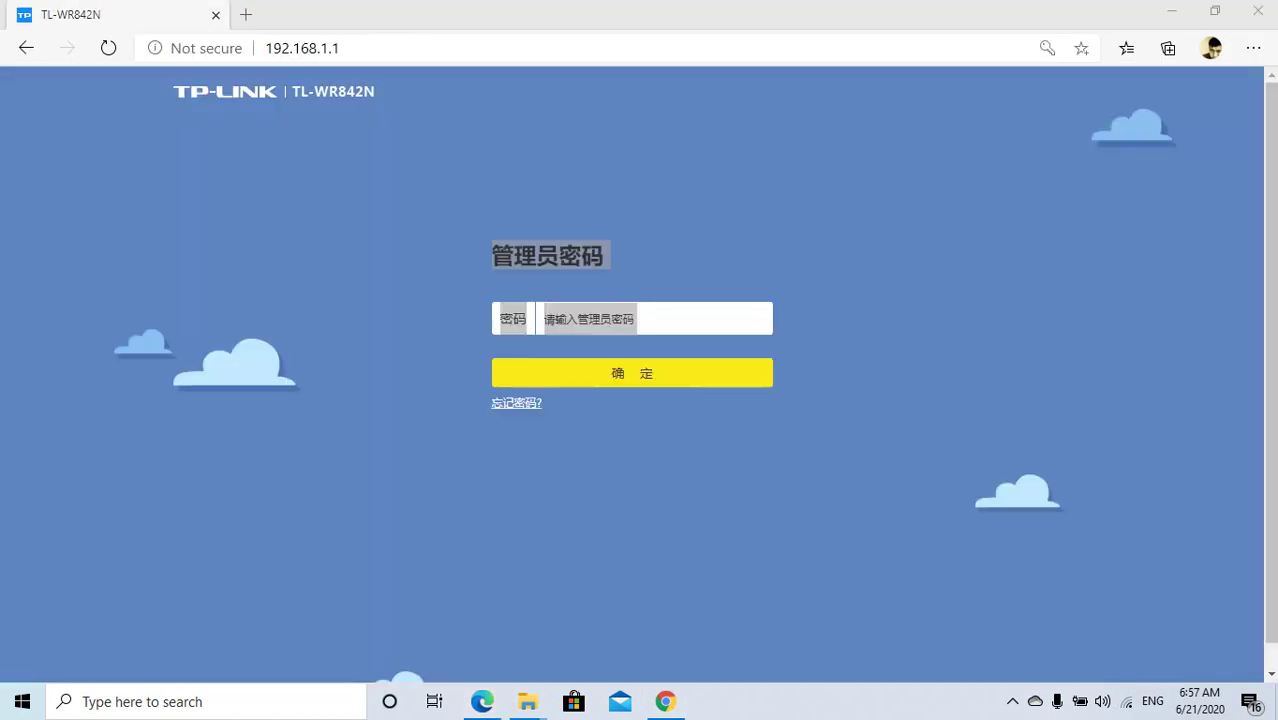
Close Edge and maximize the Chrome window showing the router login
left_click(1257, 11)
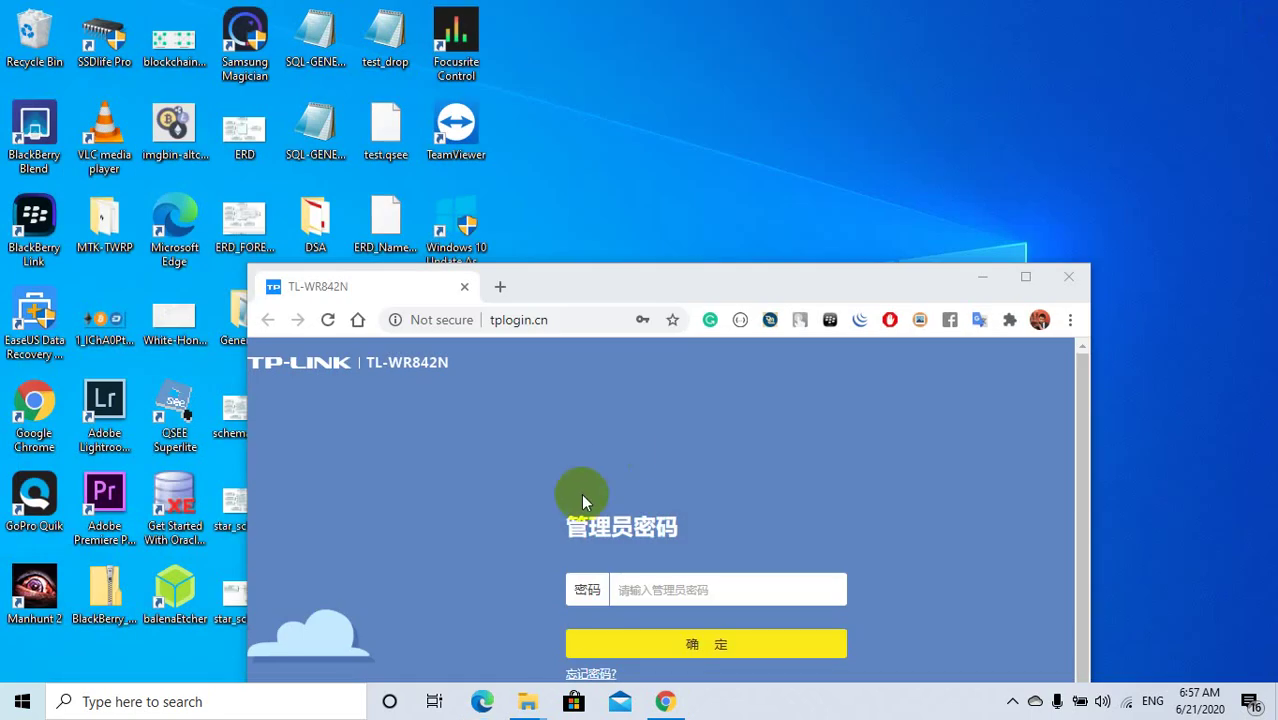
double_click(726, 276)
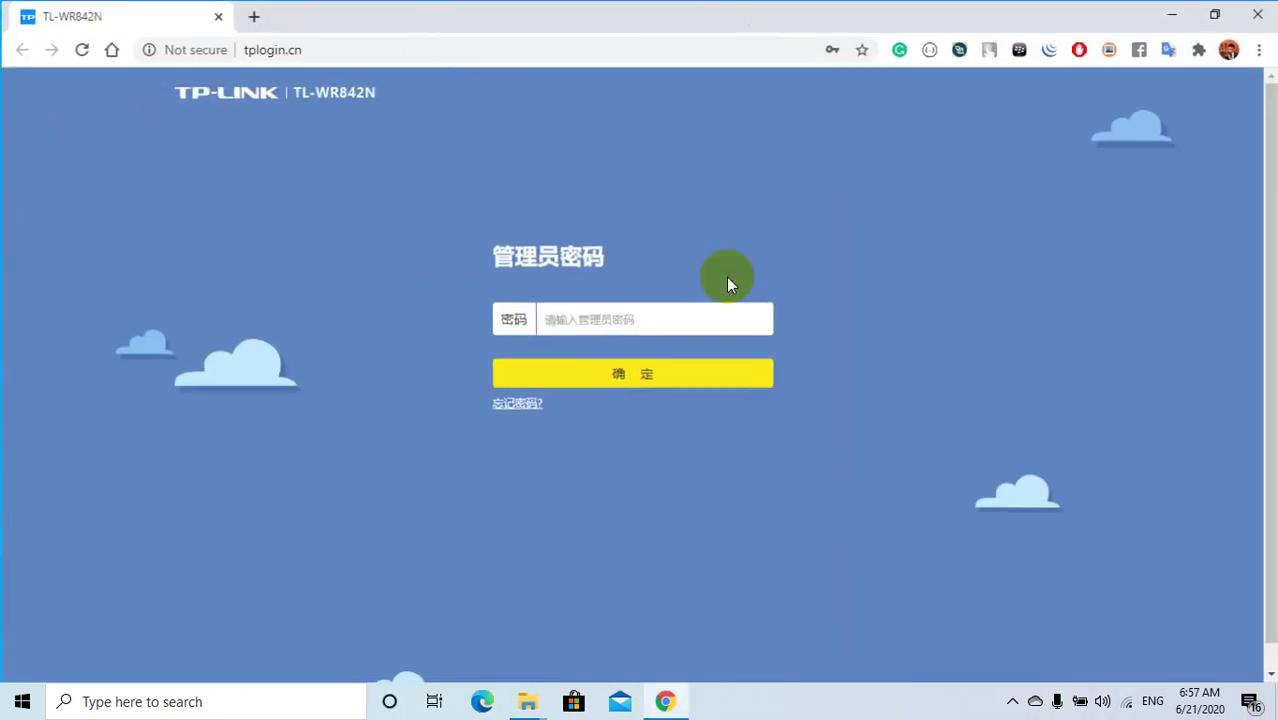
left_click(662, 703)
left_click(662, 703)
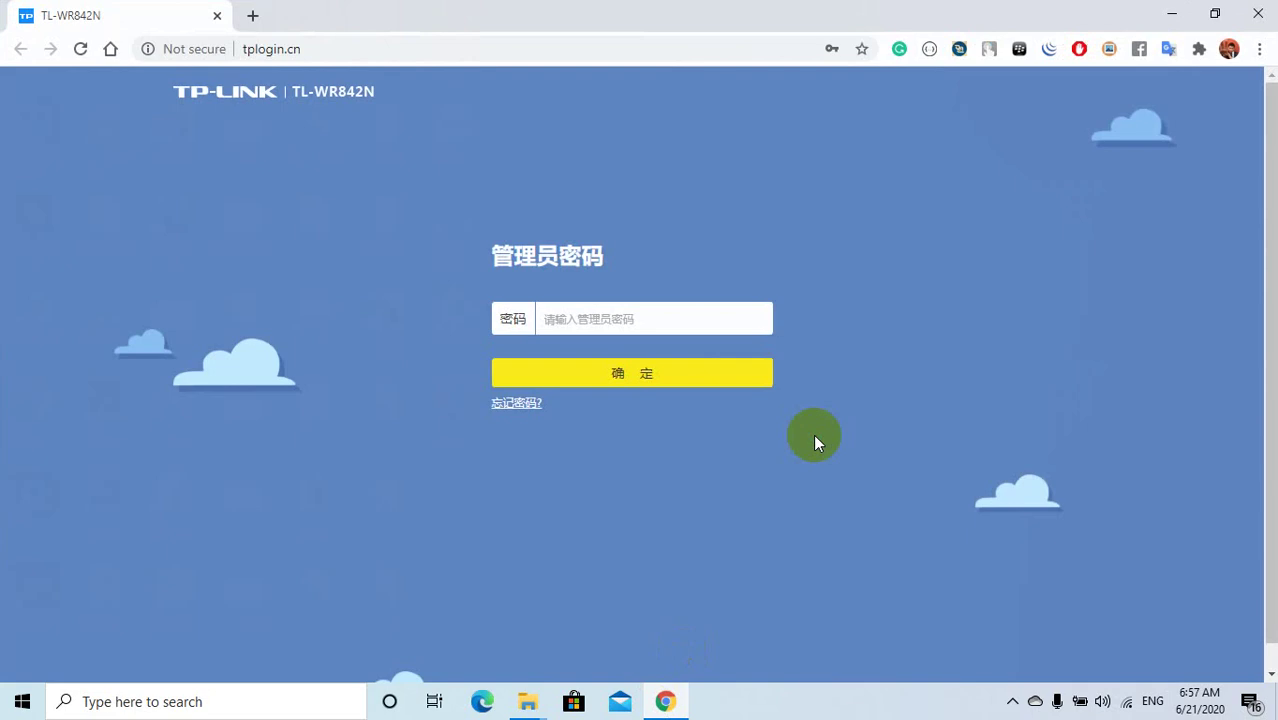
In a new Chrome tab on google.com, search 'download right click enable chrome extension'
left_click(258, 16)
type("g")
key("Return")
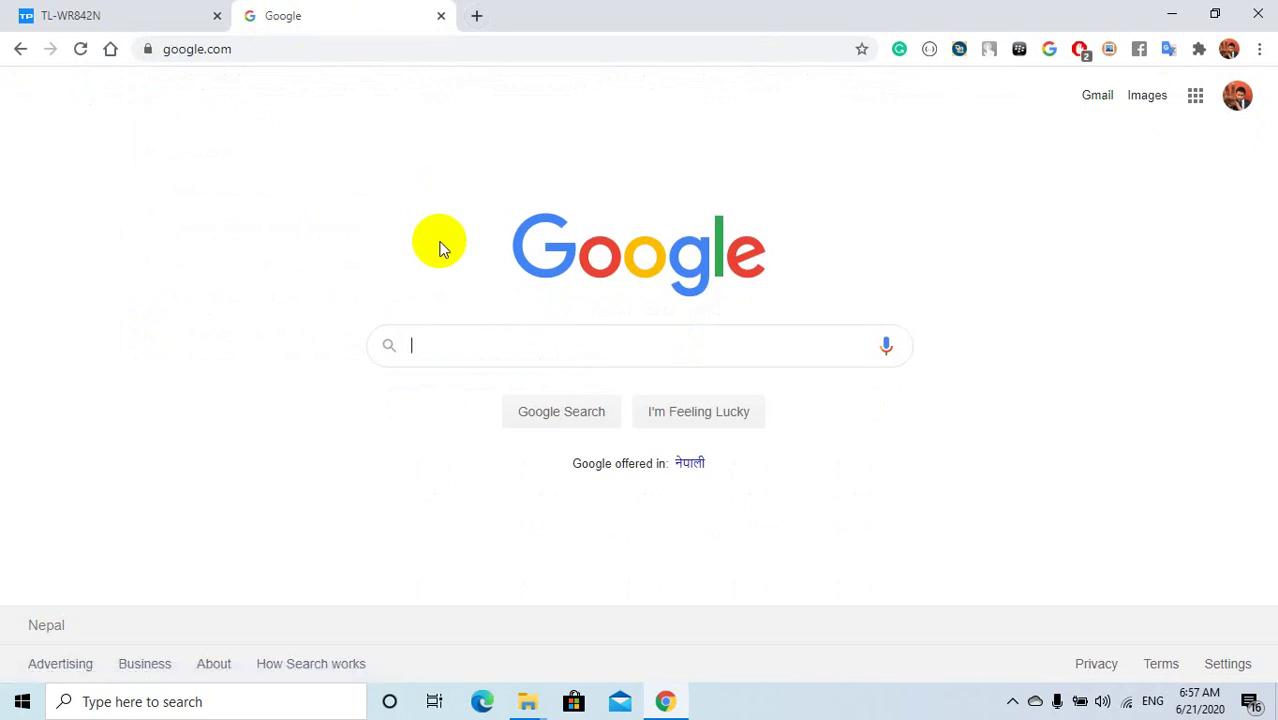
type("Donwlo")
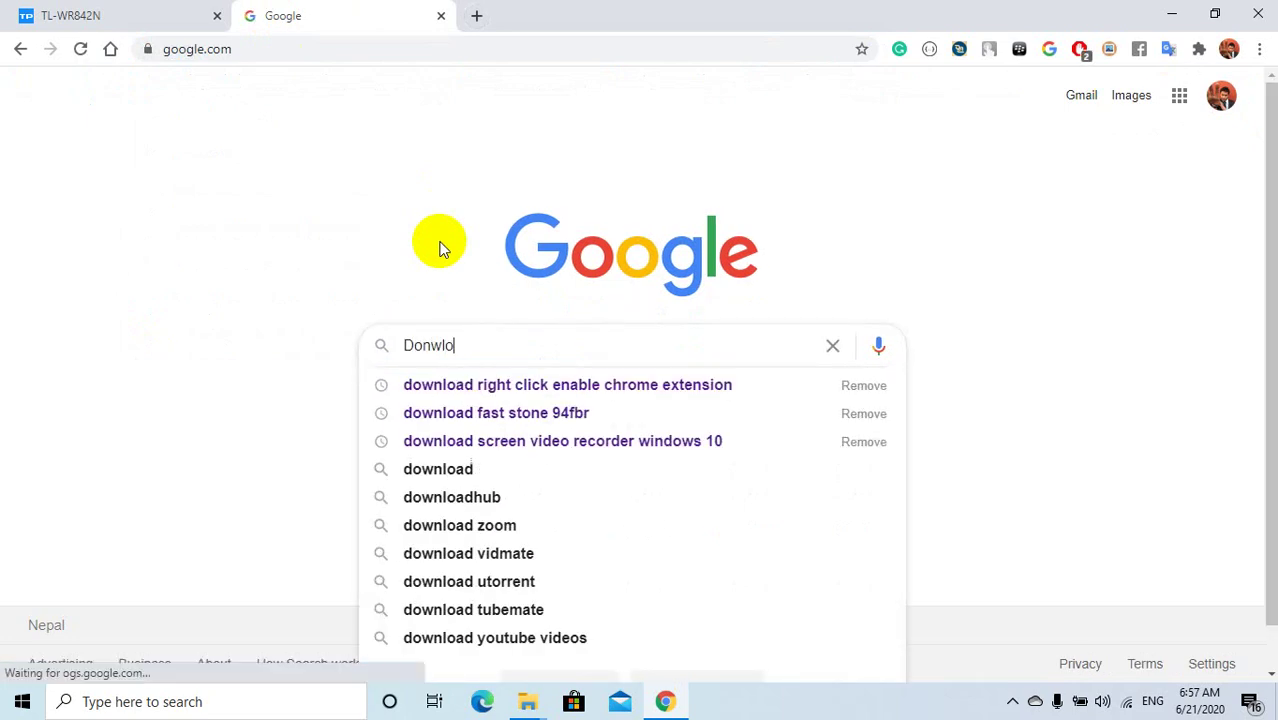
key("Down")
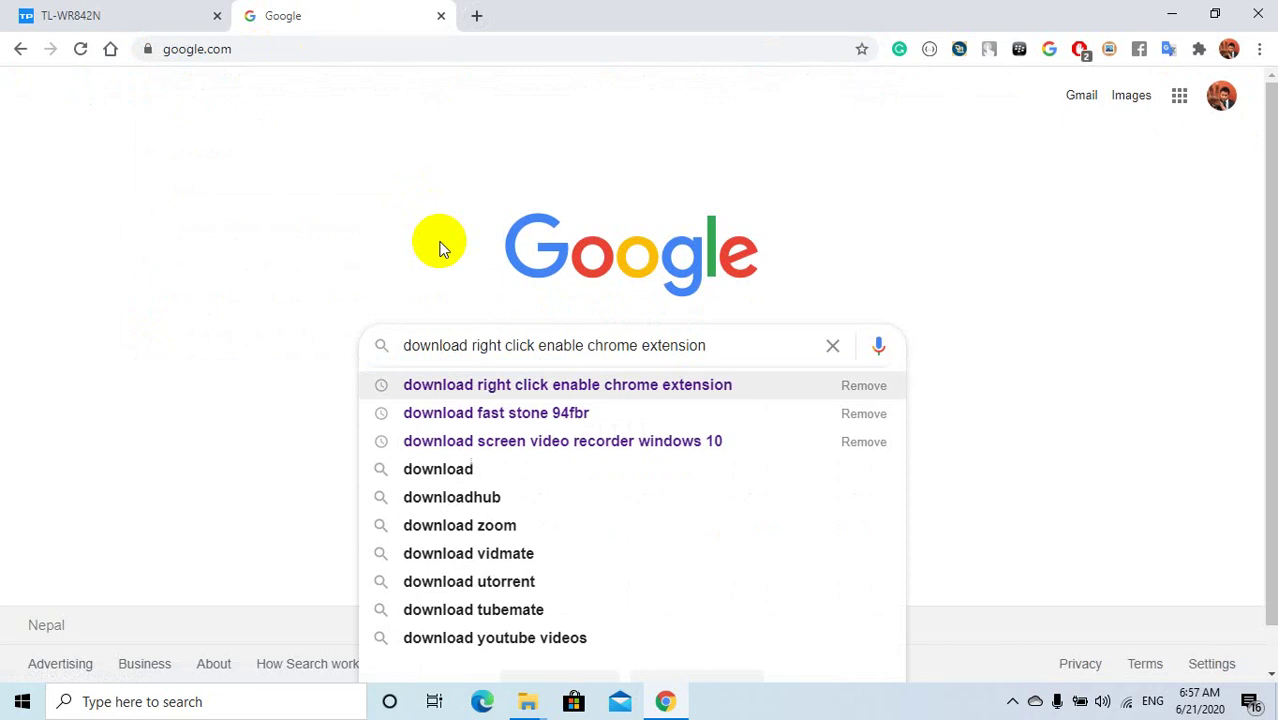
key("Return")
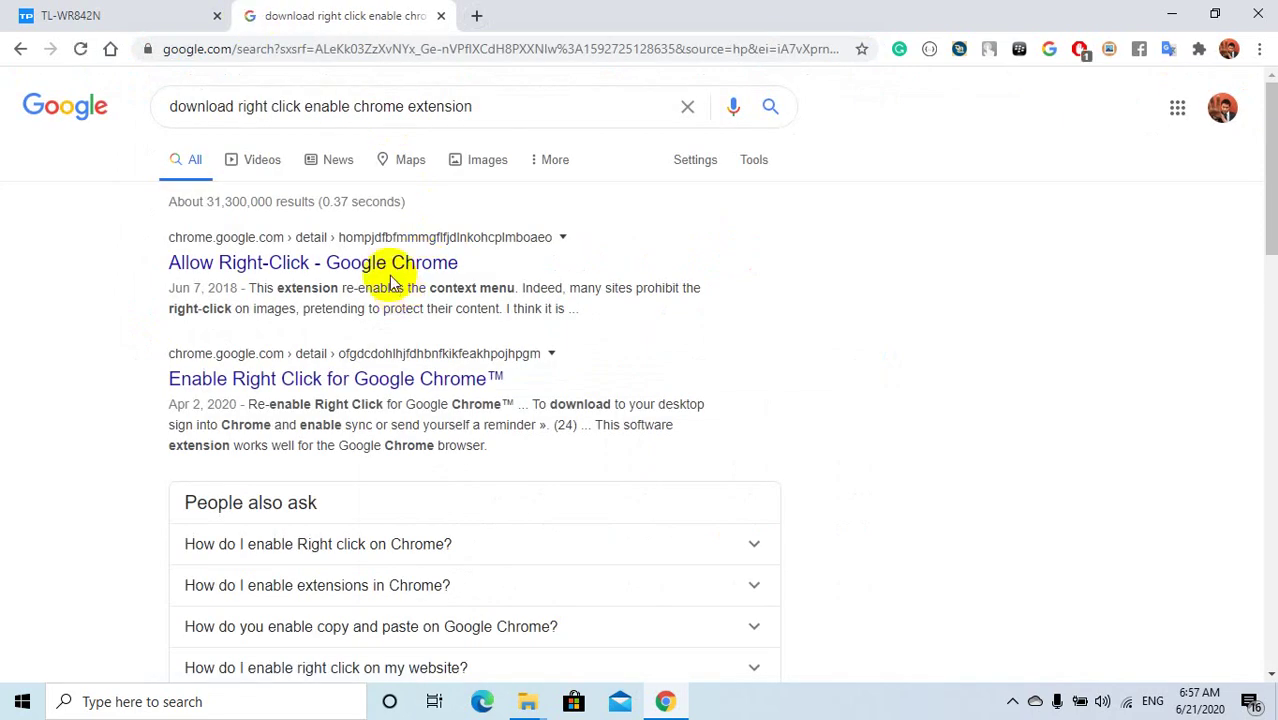
Add Enable Right Click for Google Chrome™ from its store page and pin it to the toolbar
left_click(391, 368)
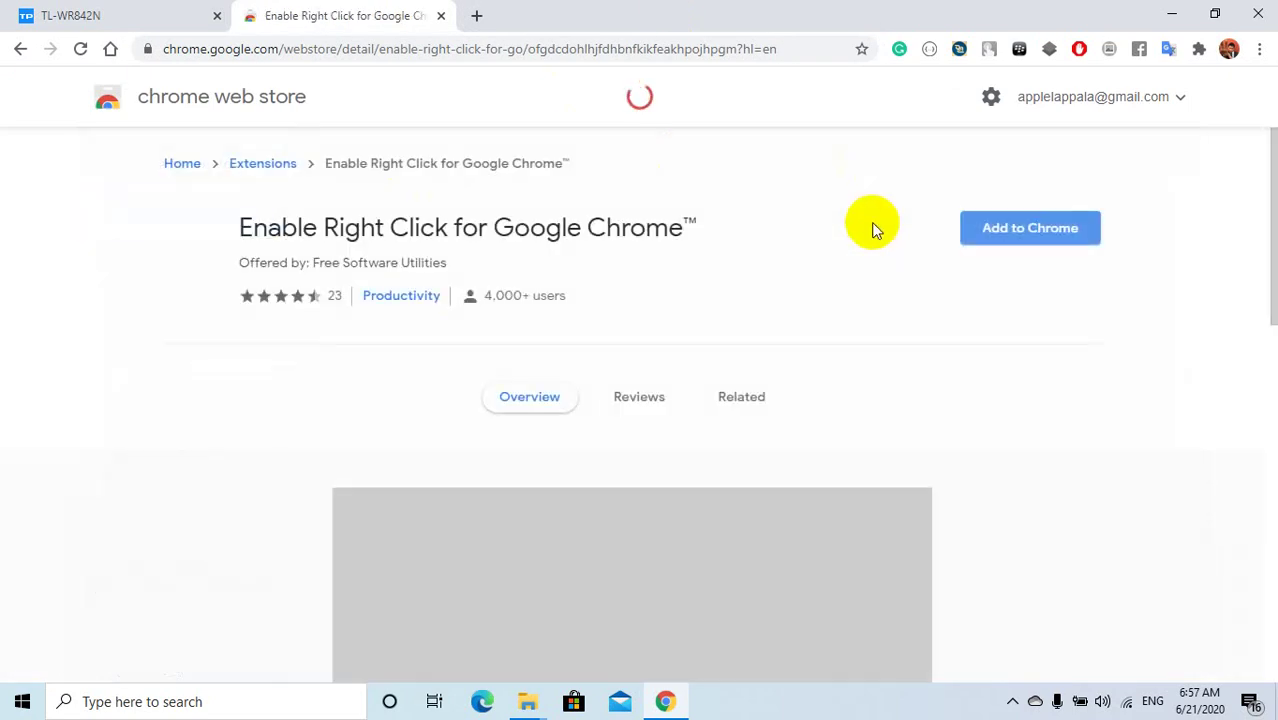
left_click(1058, 230)
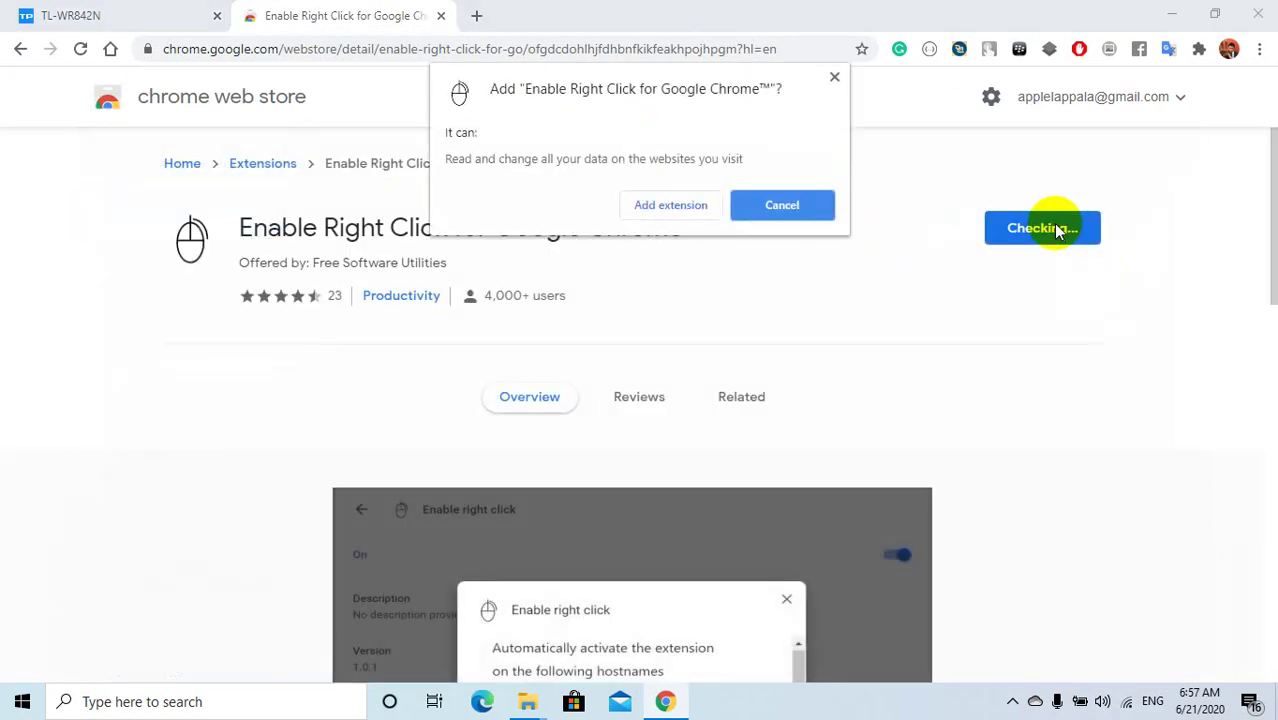
left_click(655, 217)
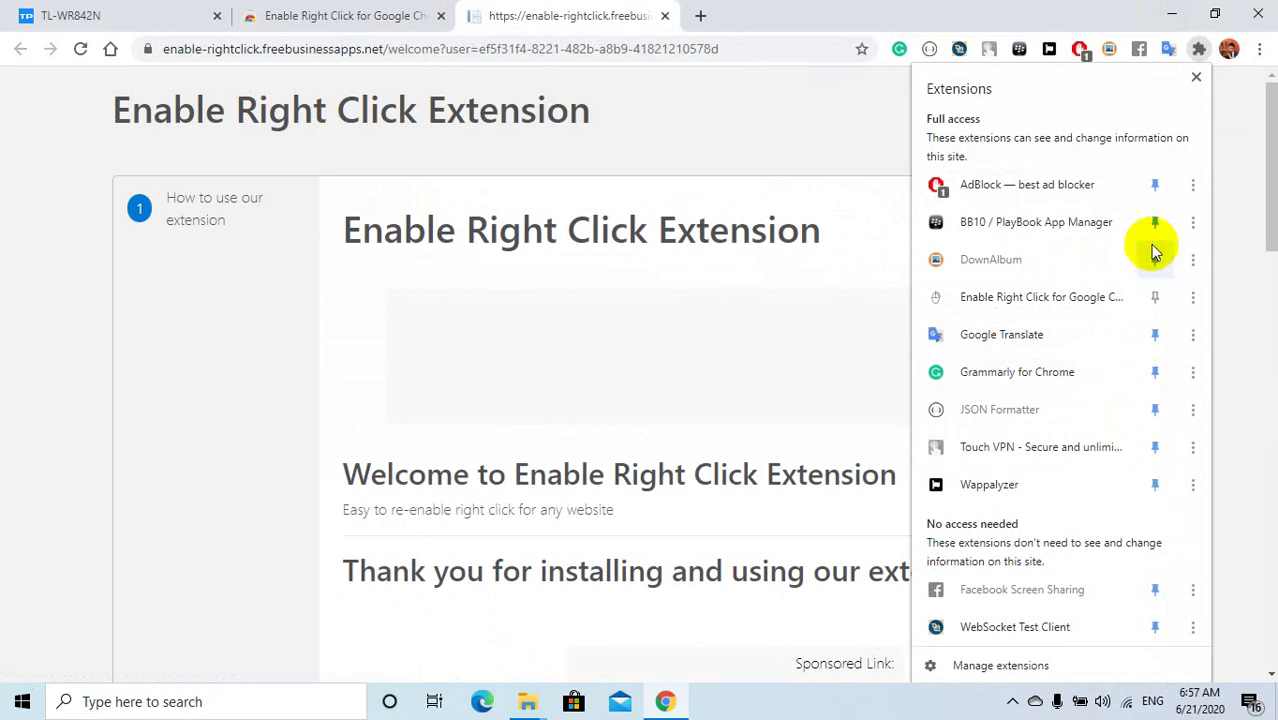
left_click(1158, 299)
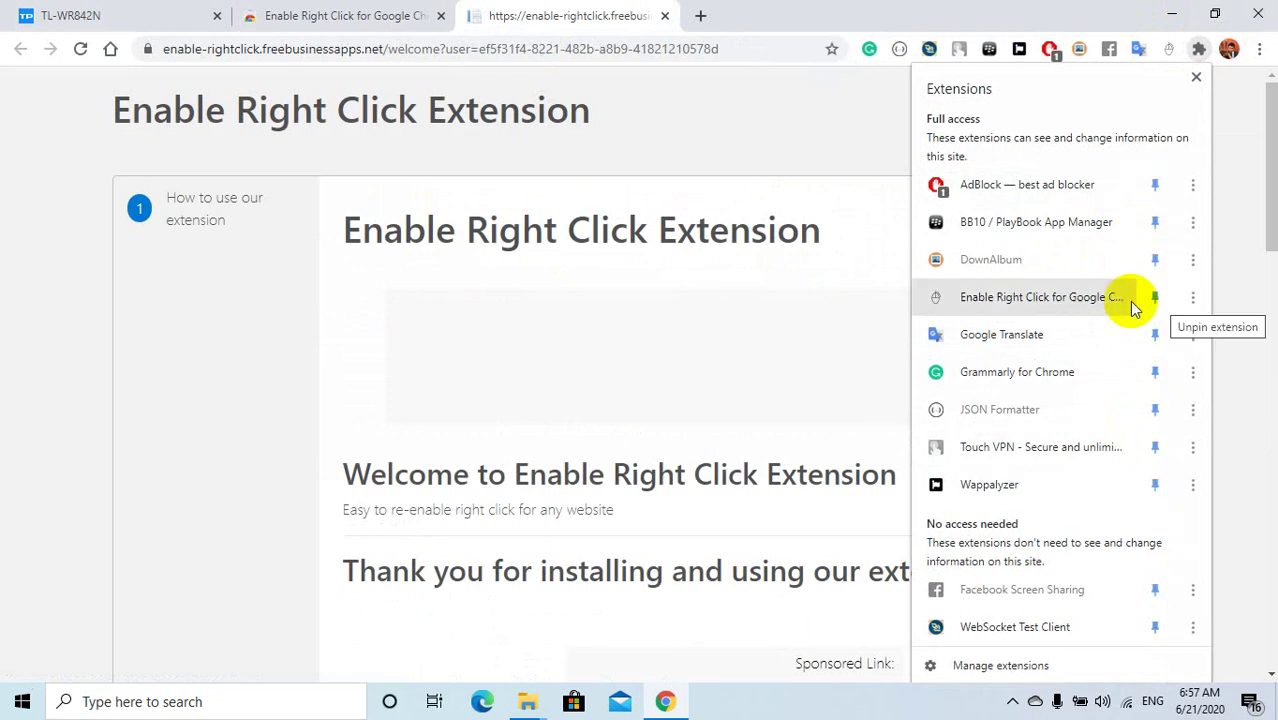
left_click(747, 309)
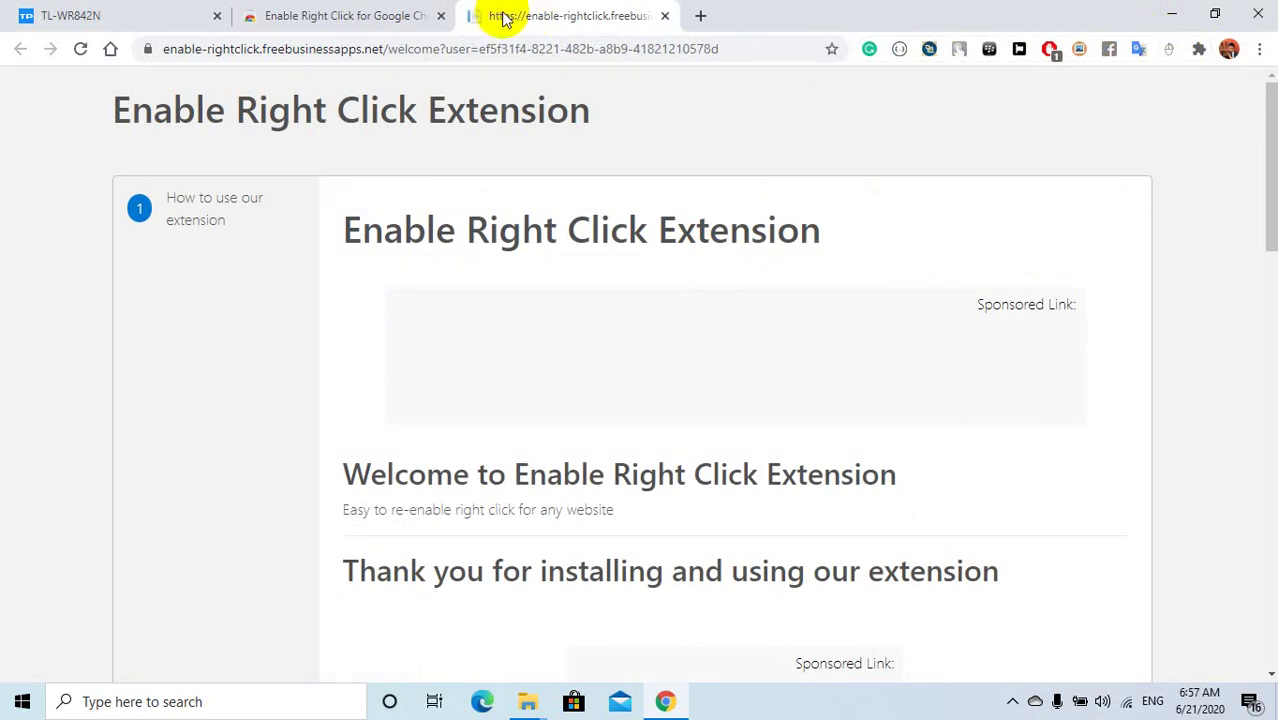
left_click(428, 16)
Close the Web Store tab and the detached router window, leaving 192.168.1.1 open in Chrome
left_click(440, 16)
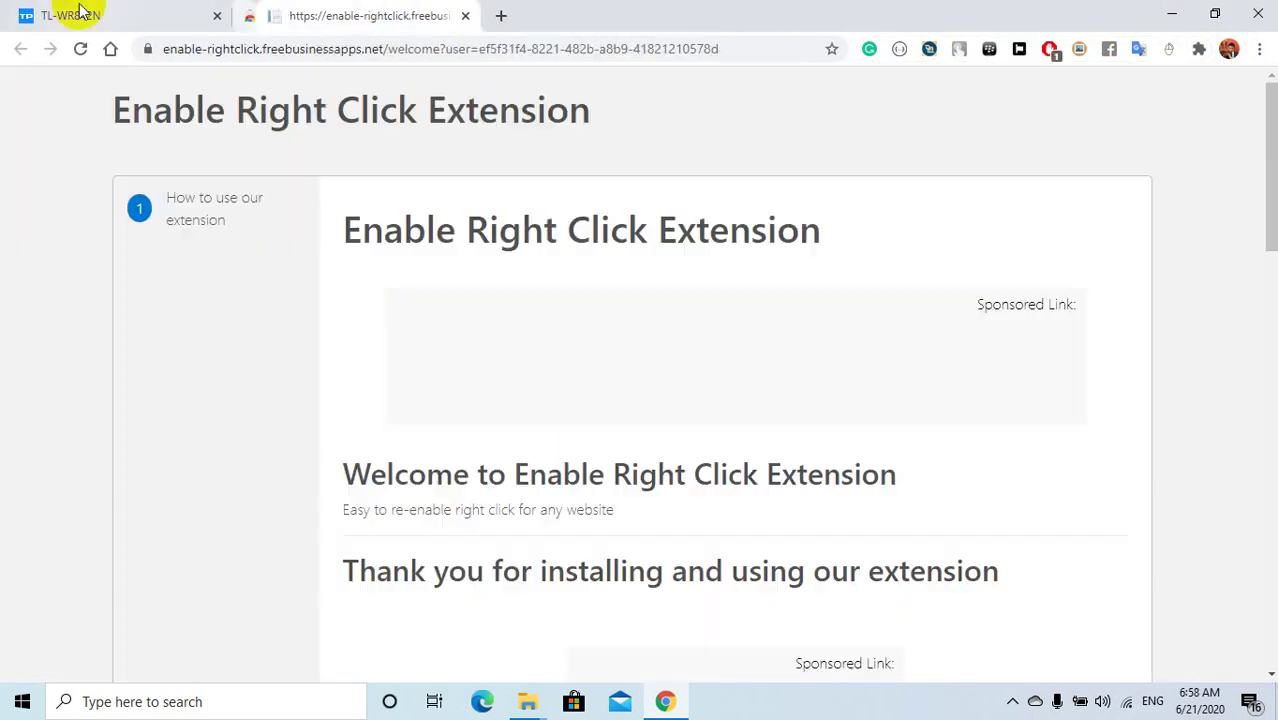
left_click_drag(46, 15, 411, 144)
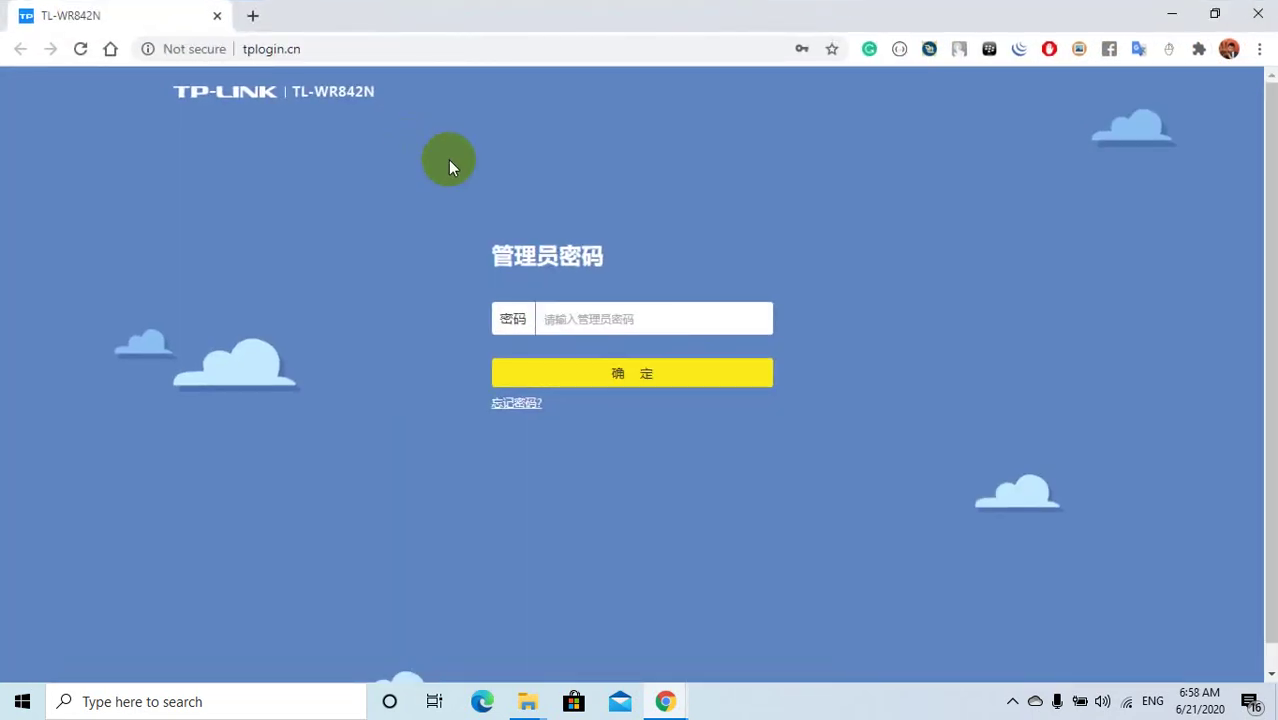
left_click(1258, 13)
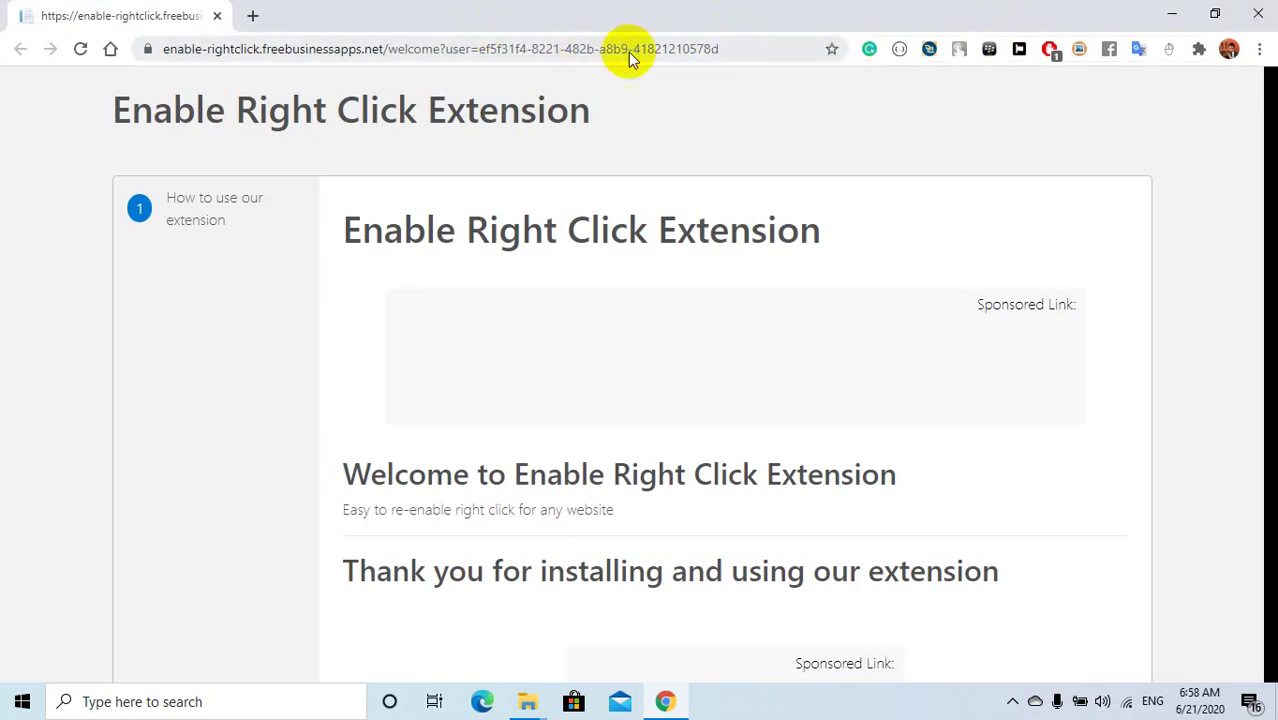
left_click(676, 699)
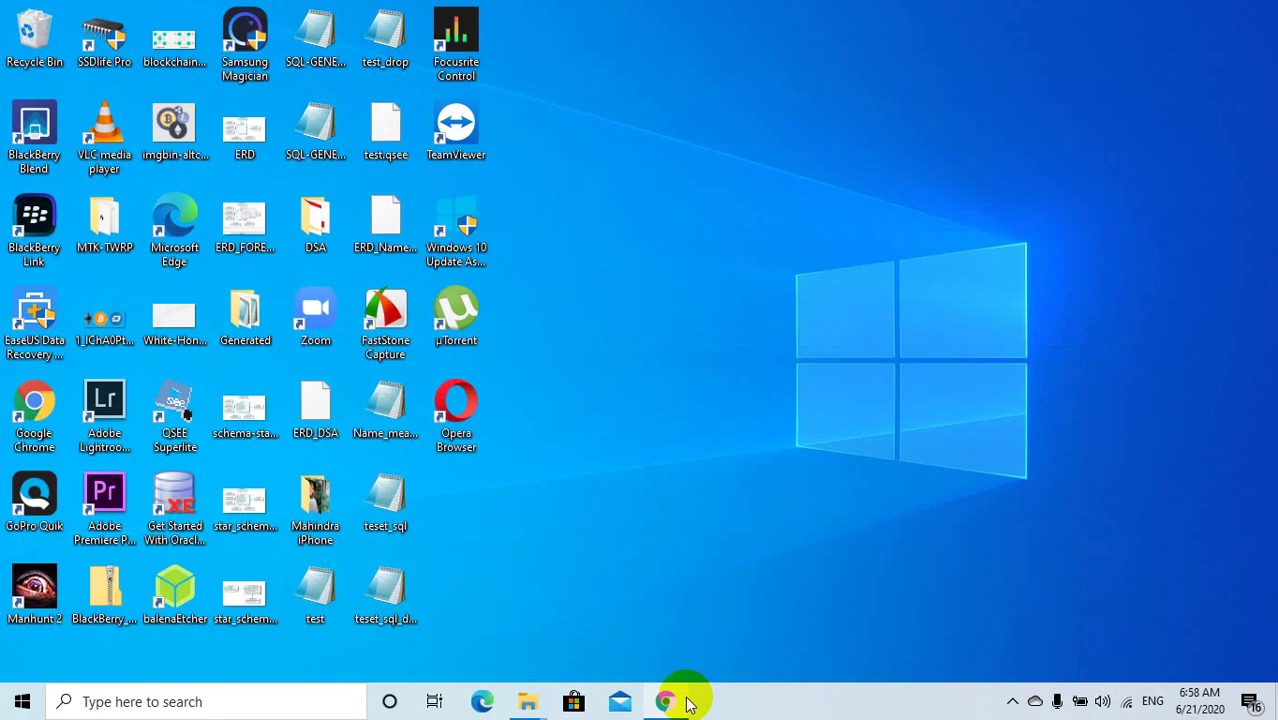
left_click(665, 701)
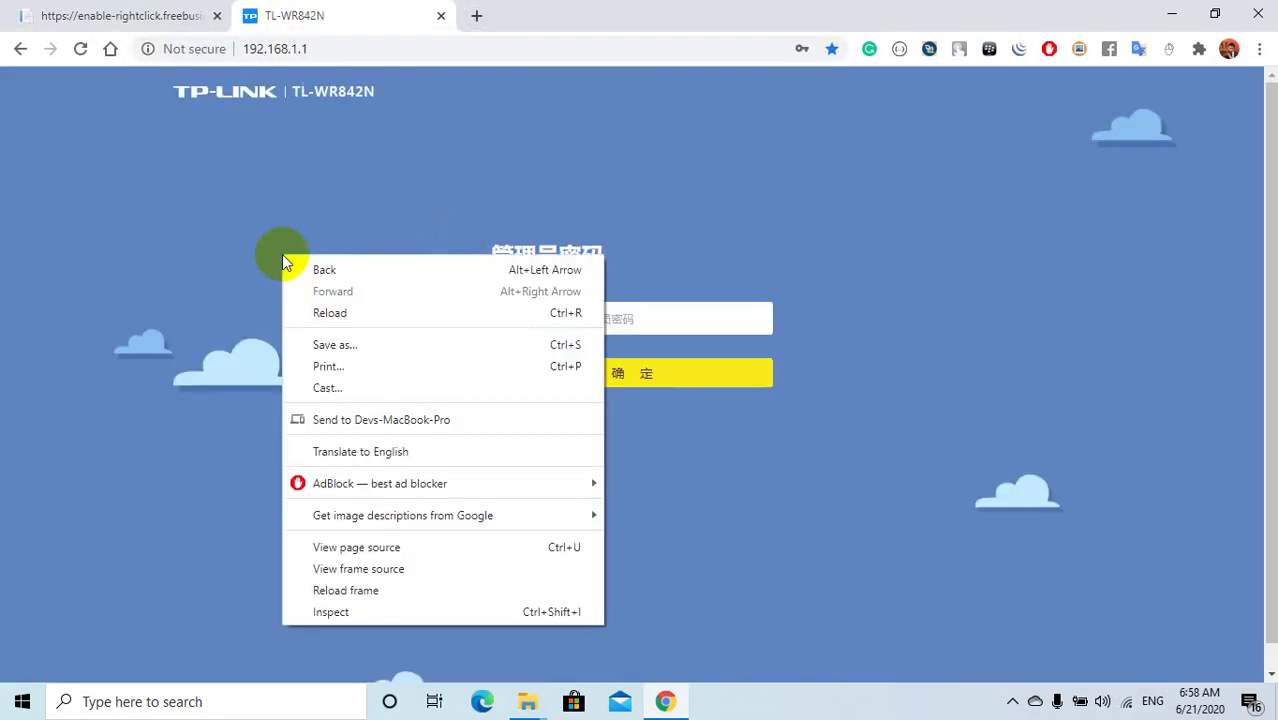
Translate the router login page to English and log in with the administrator password
left_click(413, 455)
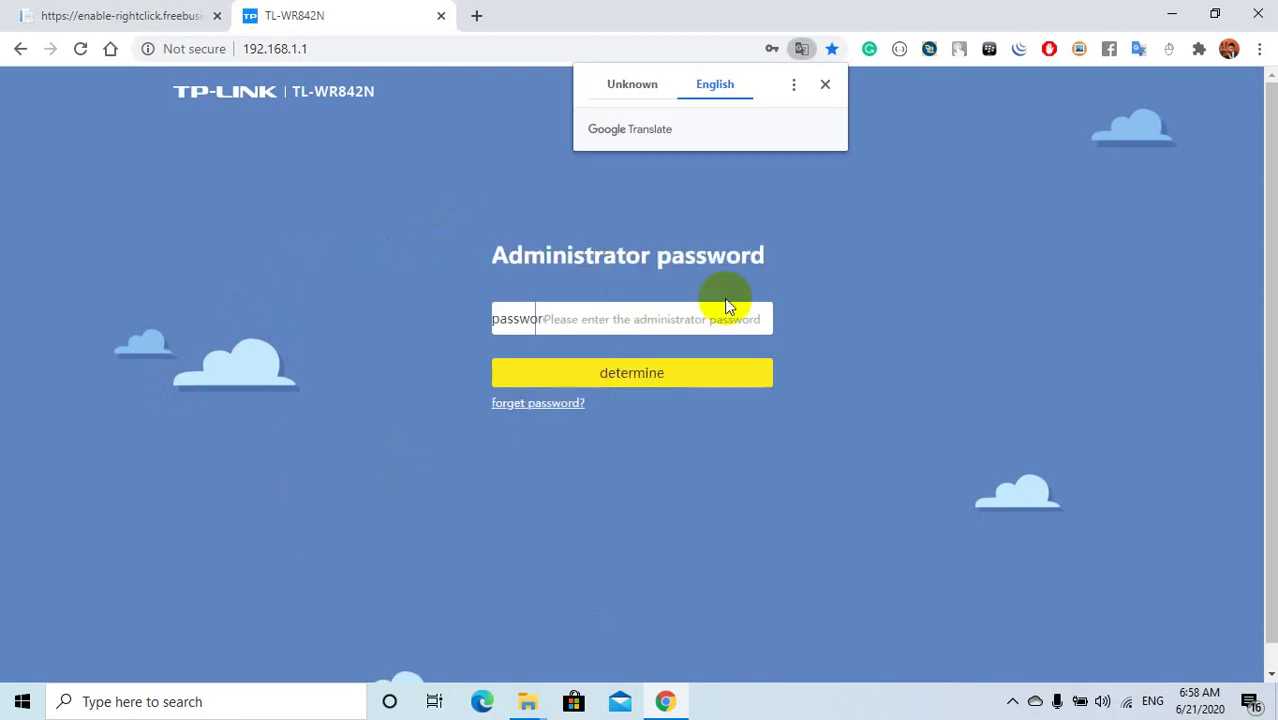
left_click(703, 318)
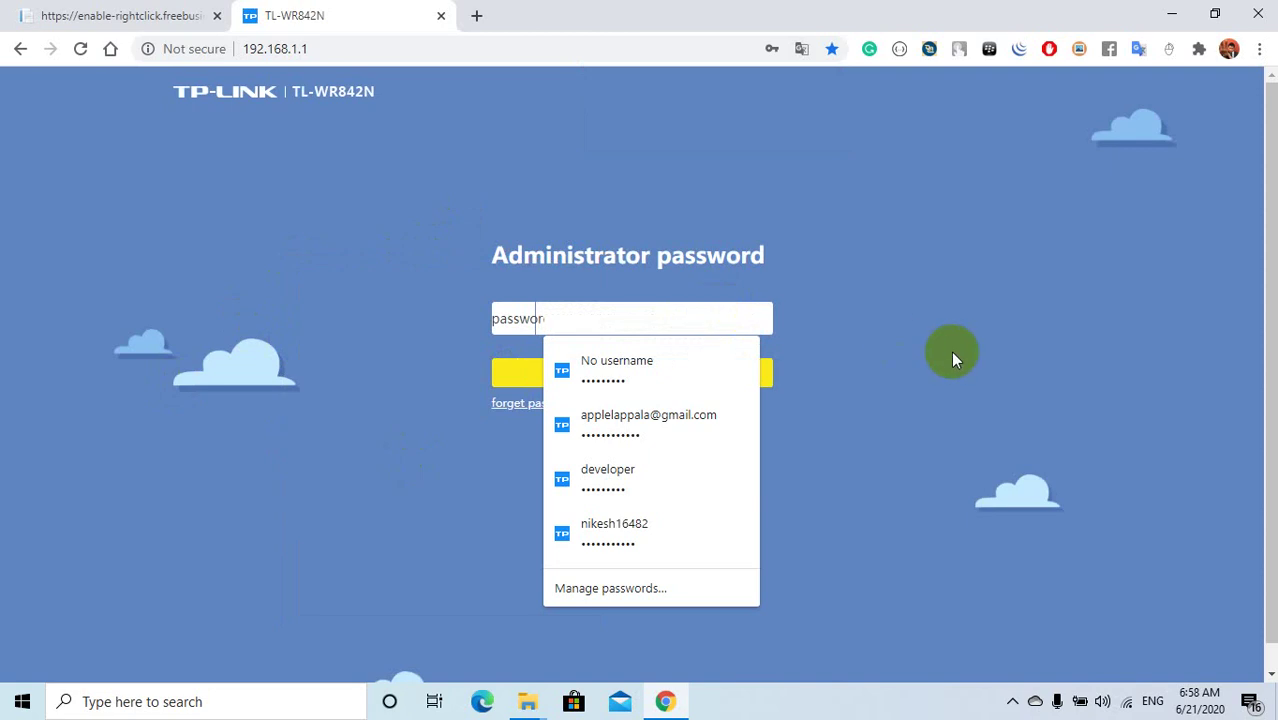
left_click(950, 352)
left_click(665, 319)
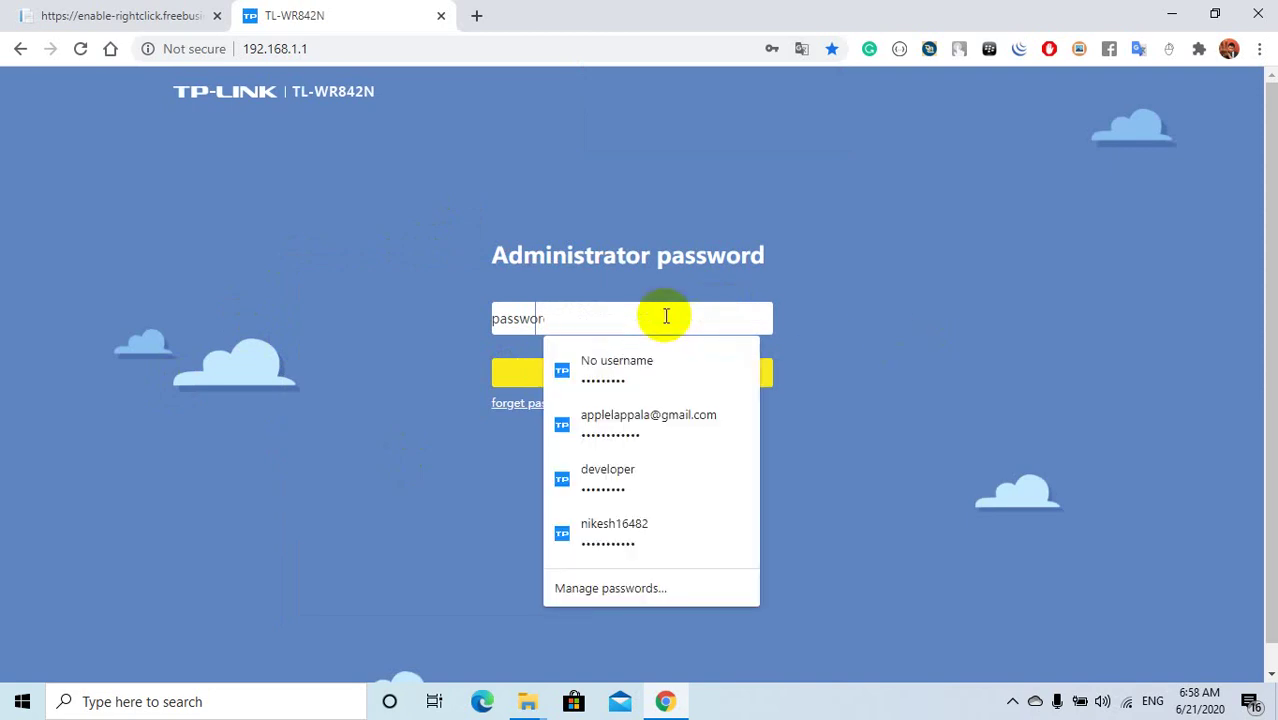
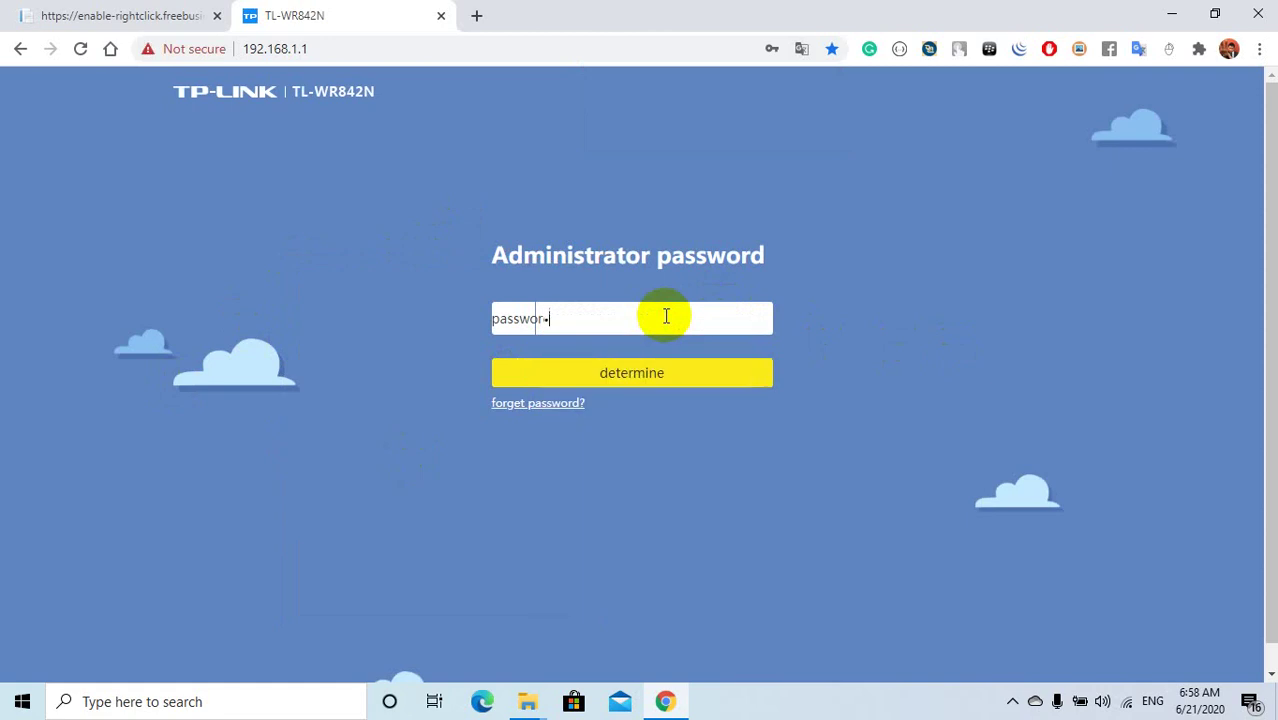
left_click(725, 374)
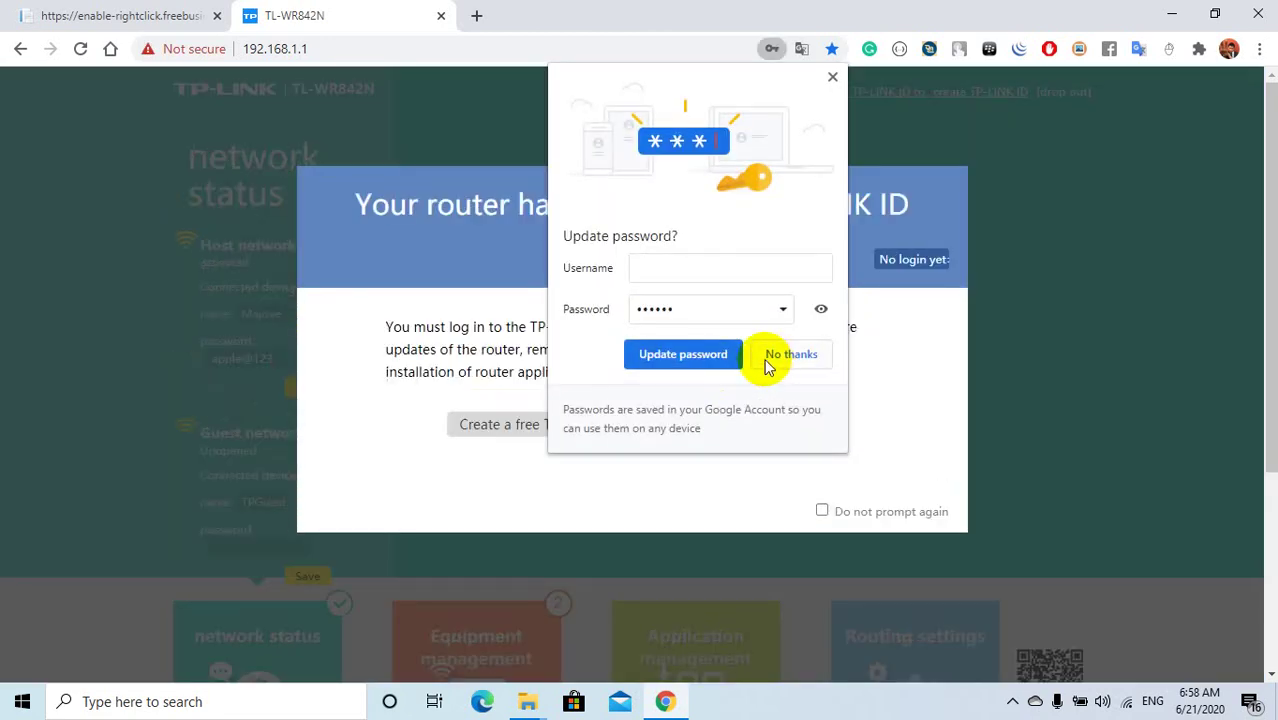
Decline Chrome's password update and sign the router into an existing TP-LINK ID using the saved login
left_click(684, 355)
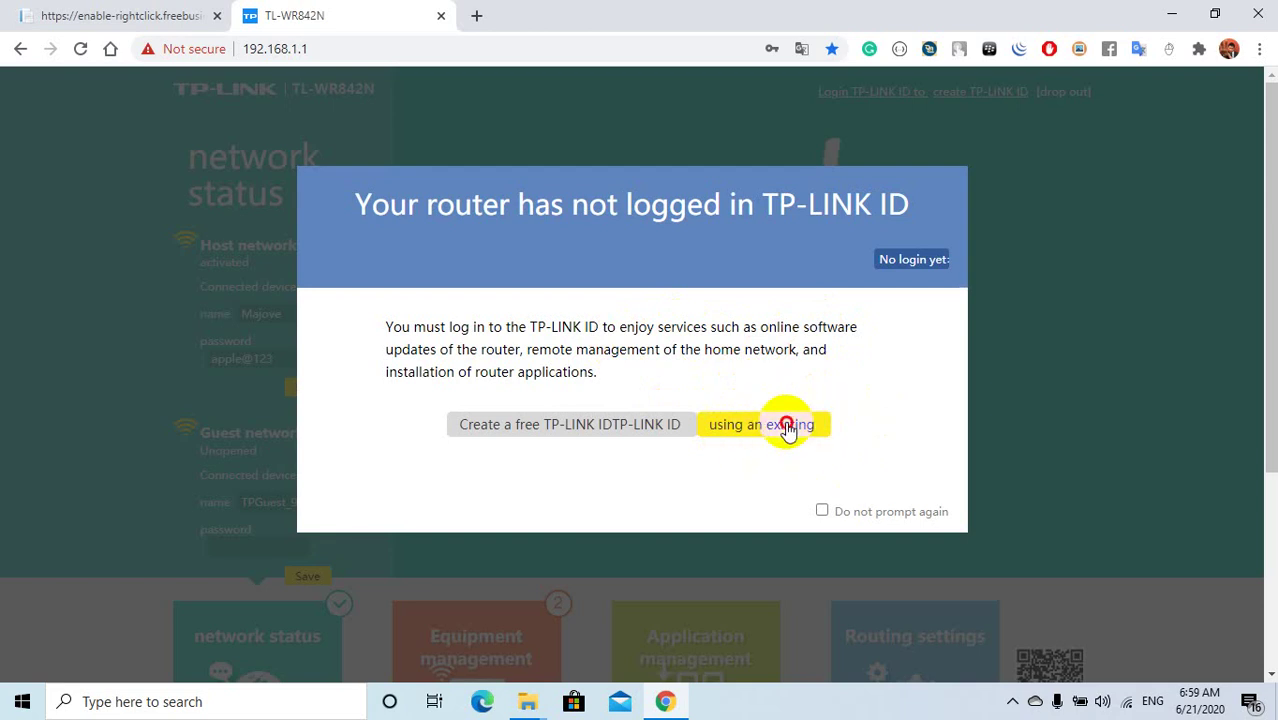
left_click(787, 425)
left_click(610, 235)
type("a")
left_click(605, 288)
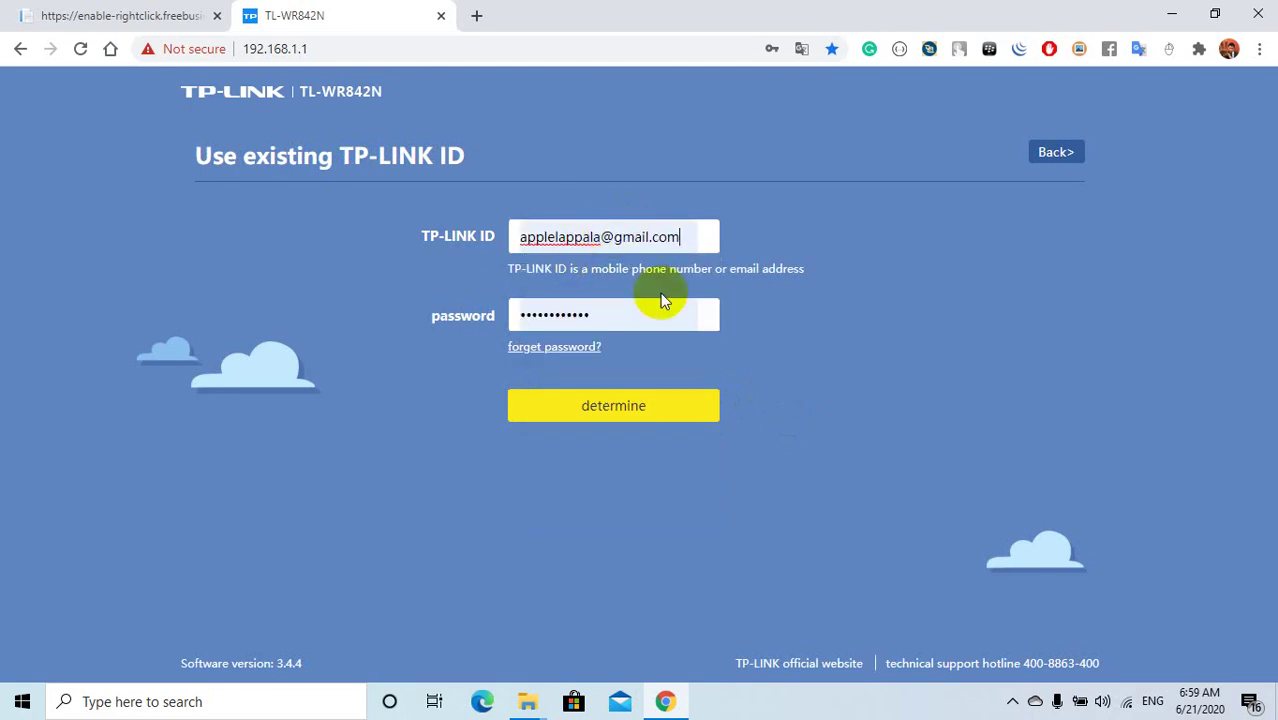
left_click(670, 402)
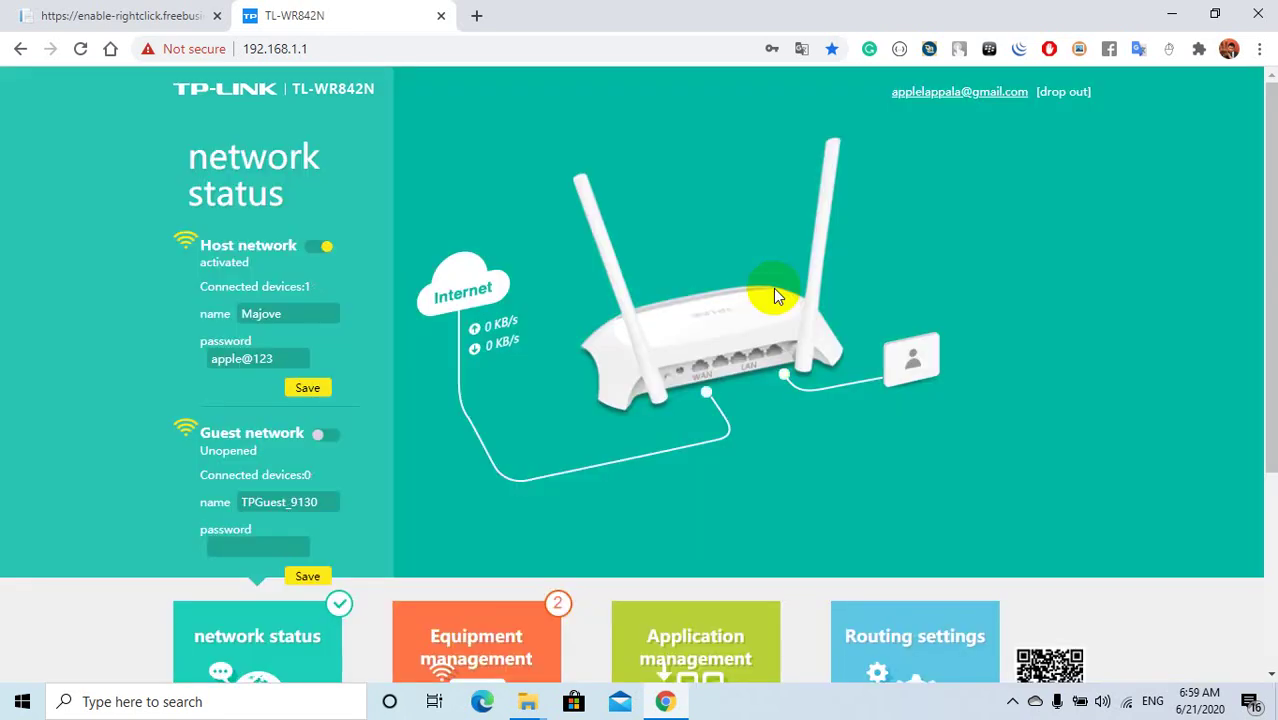
Translate the router login page into English
scroll(745, 338, "down", 3)
scroll(719, 381, "up", 3)
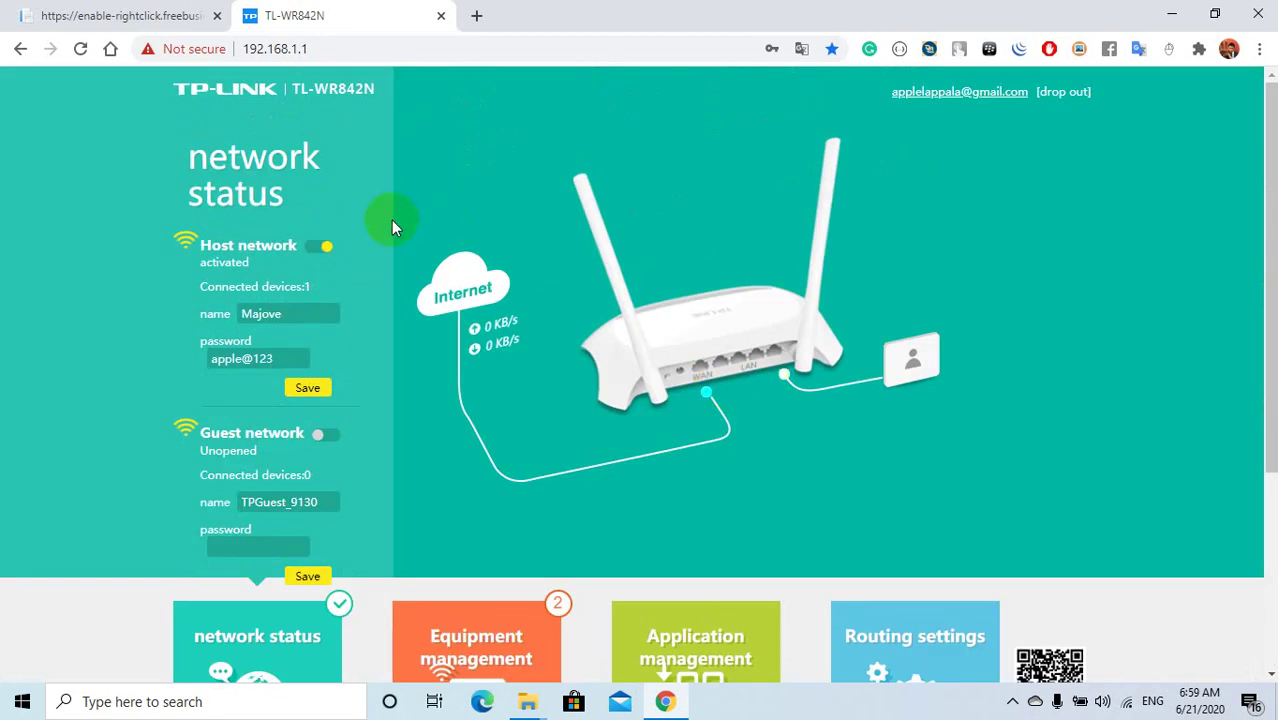
scroll(670, 280, "down", 3)
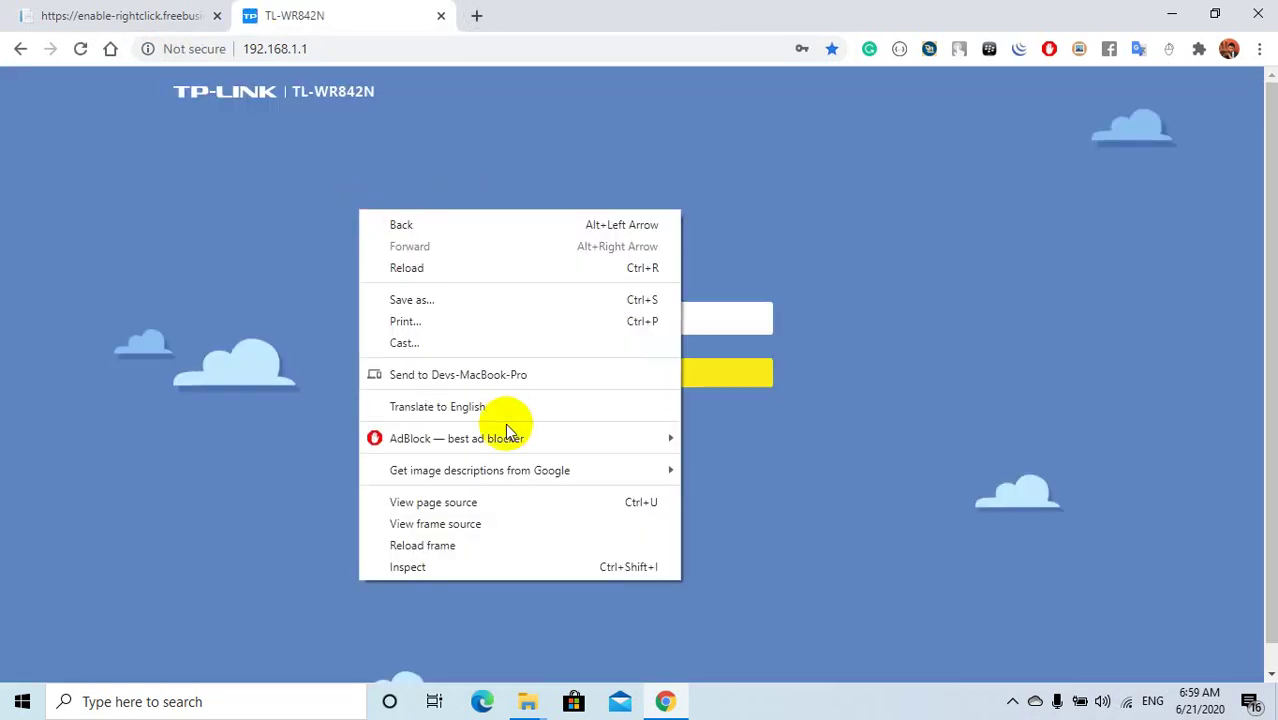
left_click(453, 409)
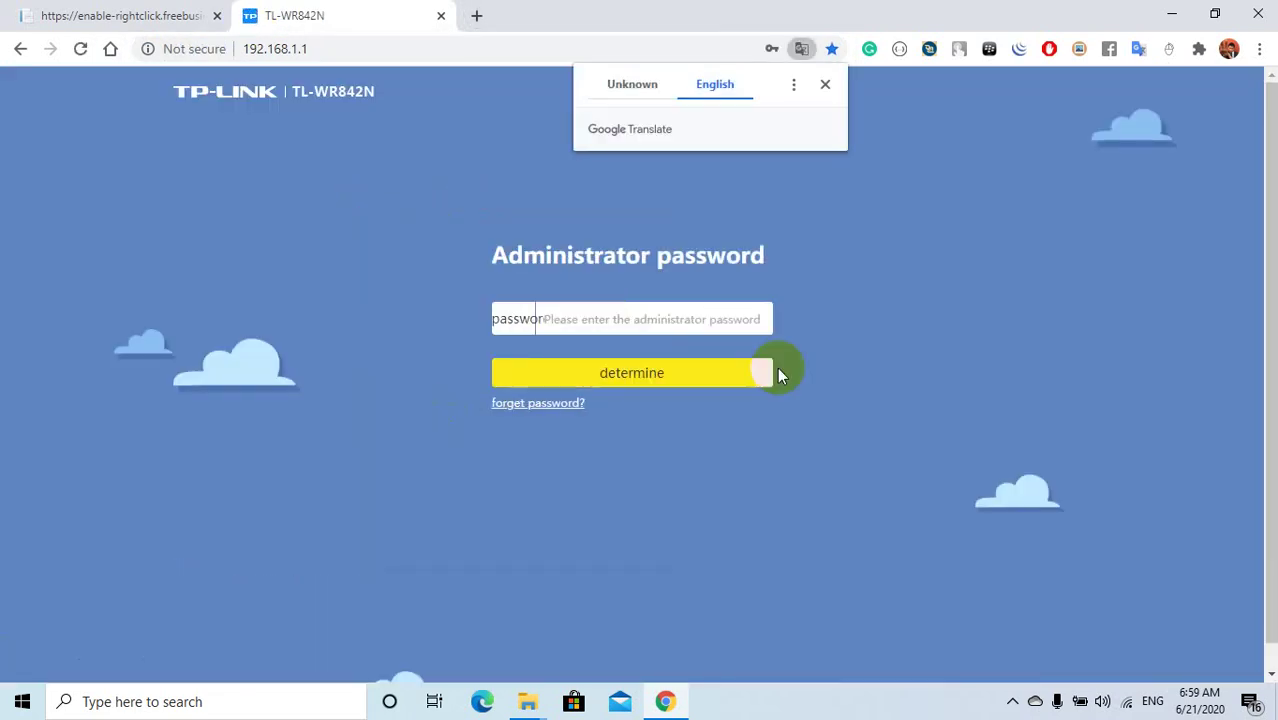
Enter the administrator password and log in to the network status dashboard
left_click(591, 320)
type("ad")
key("BackSpace")
left_click(591, 318)
left_click(591, 318)
left_click(591, 318)
left_click(591, 318)
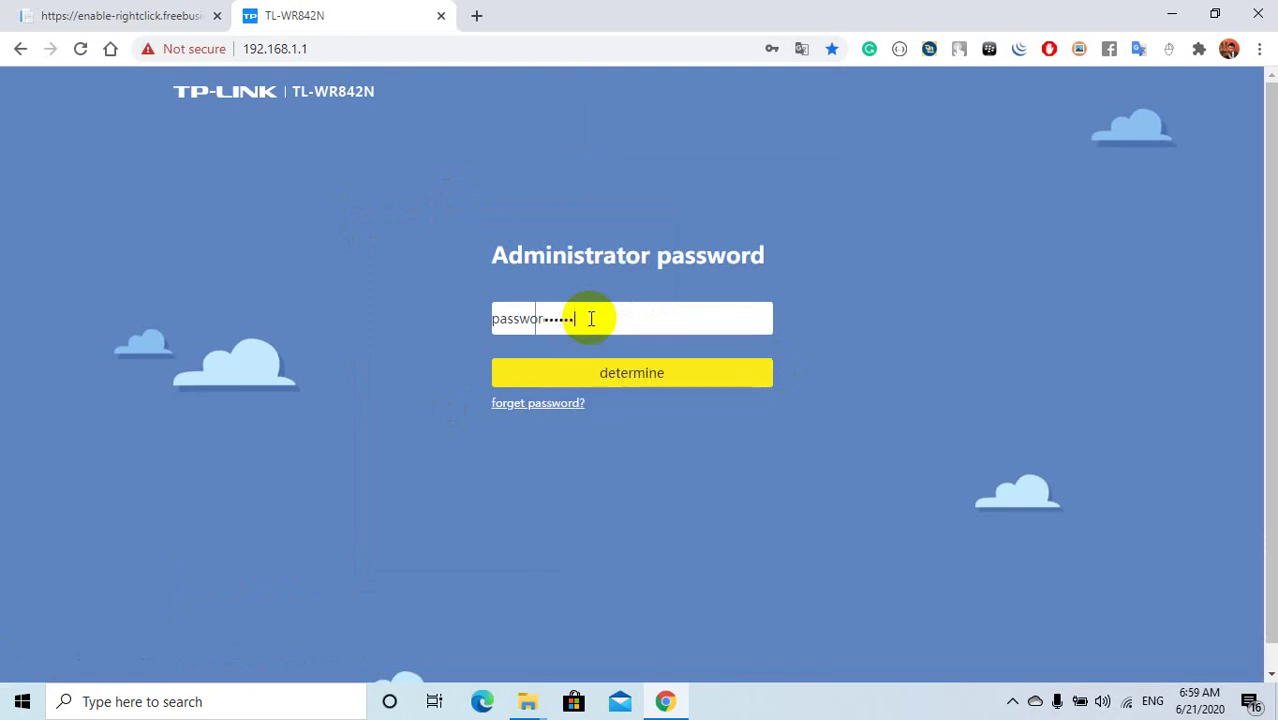
key("Return")
scroll(560, 317, "down", 1)
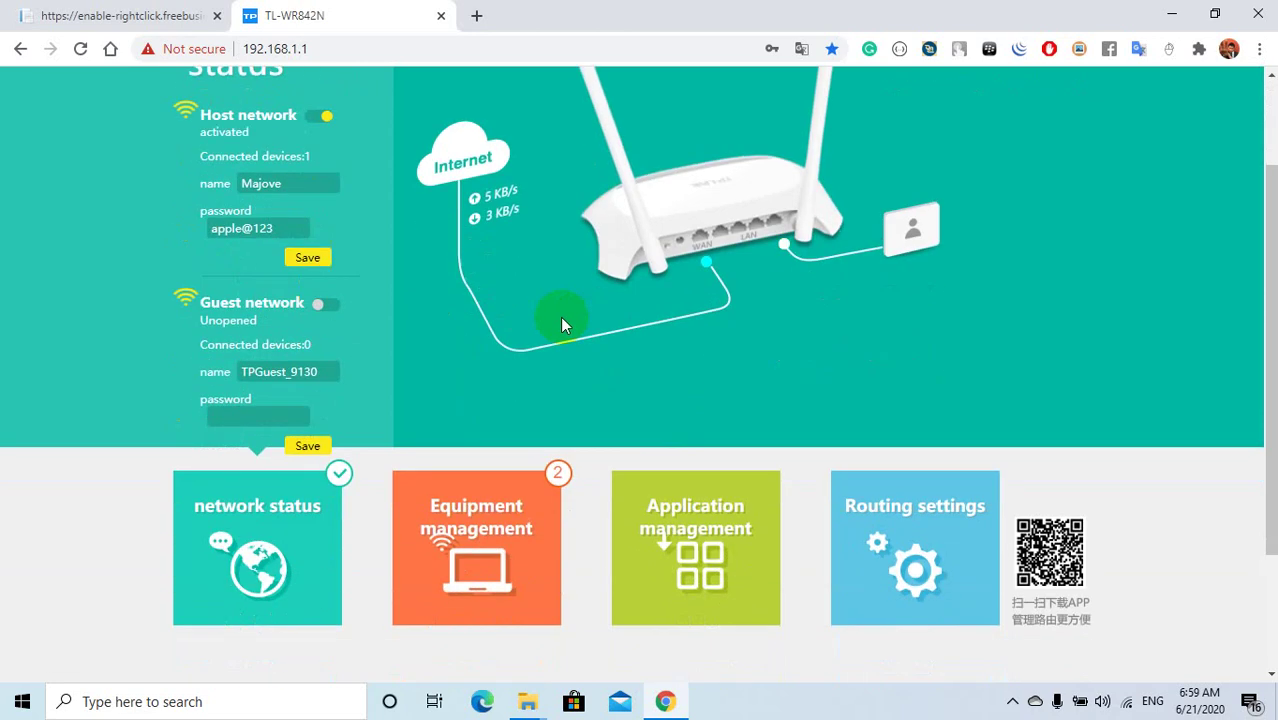
Go through Routing settings to Application management, listing Guest network, Wireless bridge, virtual server and DDNS
left_click(940, 516)
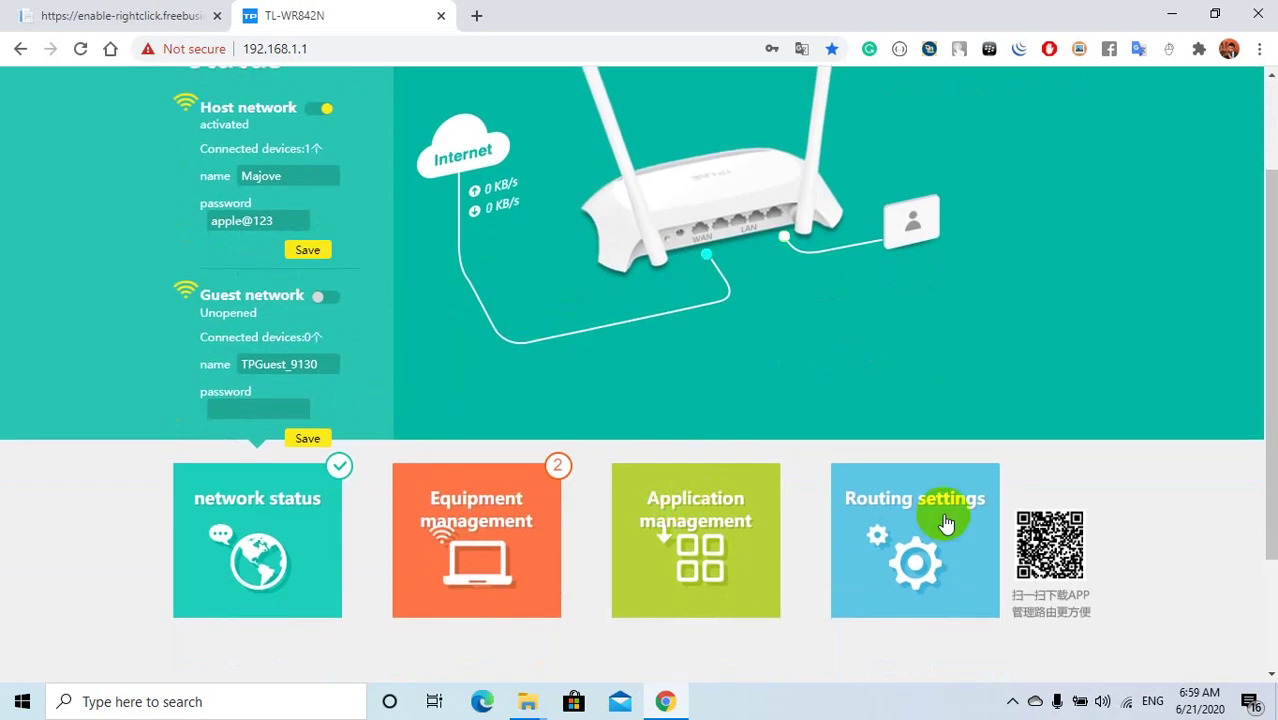
left_click(705, 520)
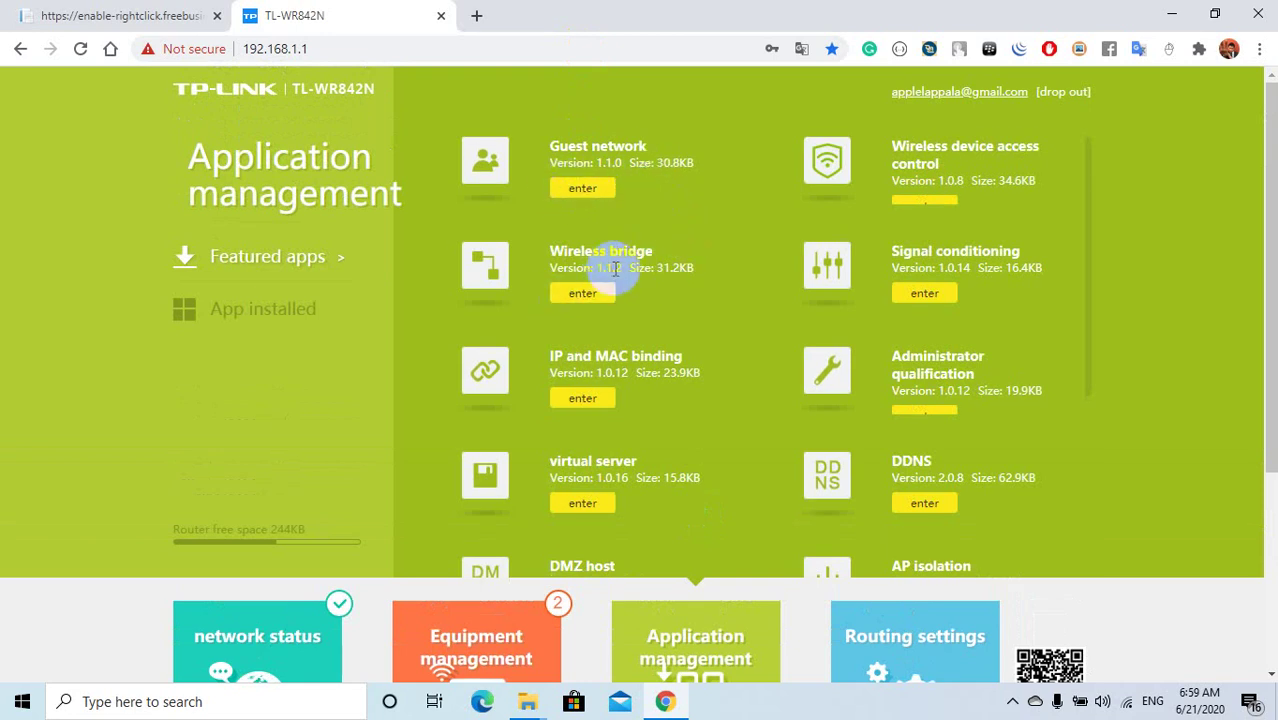
scroll(948, 230, "down", 2)
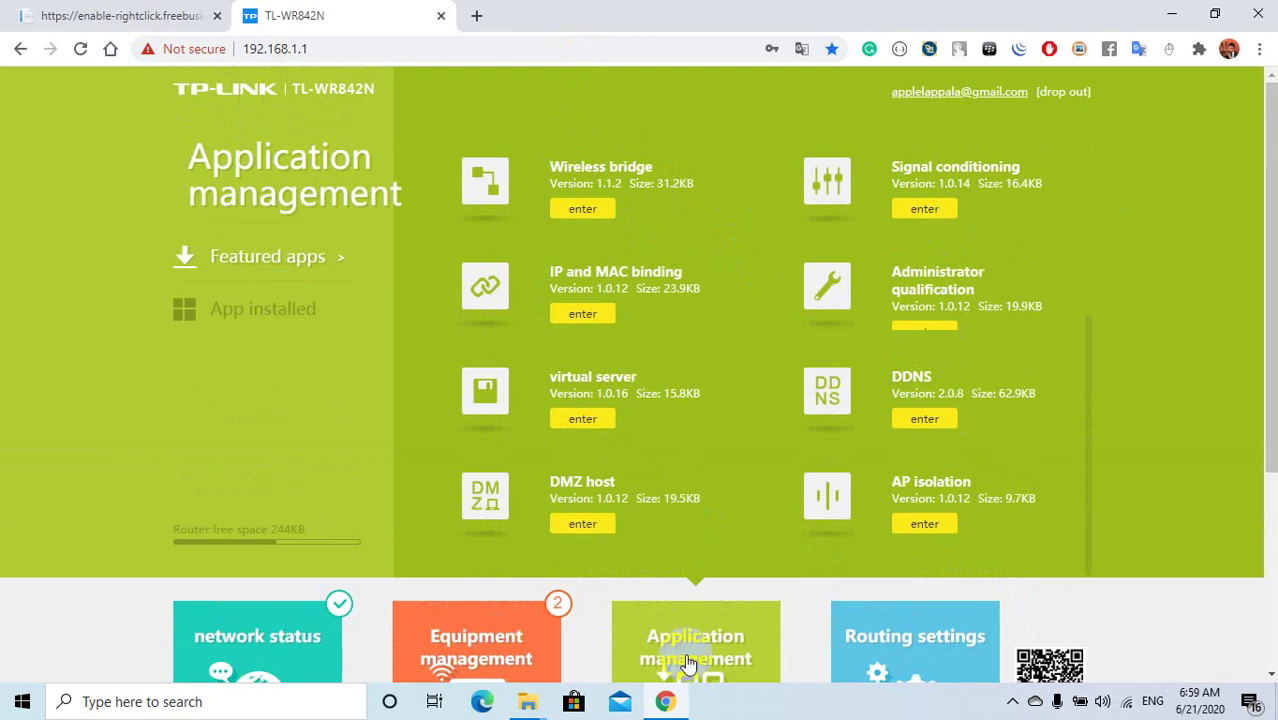
left_click(719, 622)
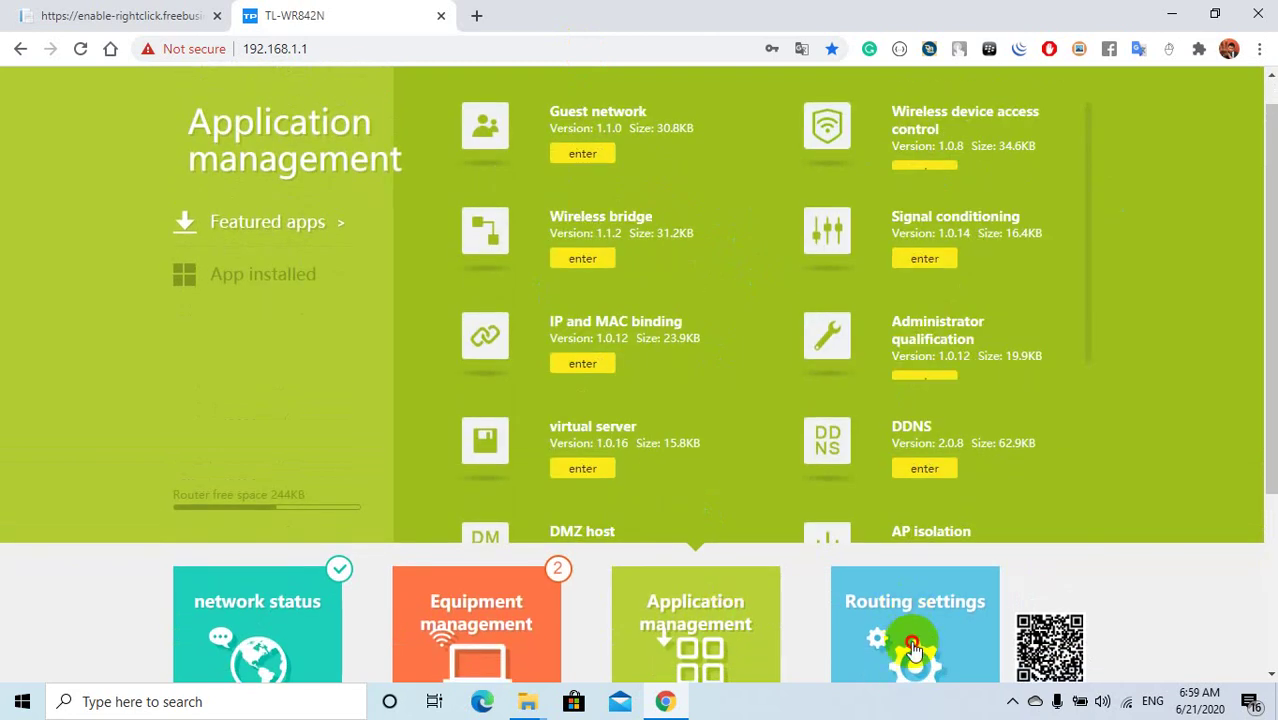
Open Routing settings and browse the Internet settings and wireless setting pages
left_click(910, 630)
scroll(268, 277, "down", 3)
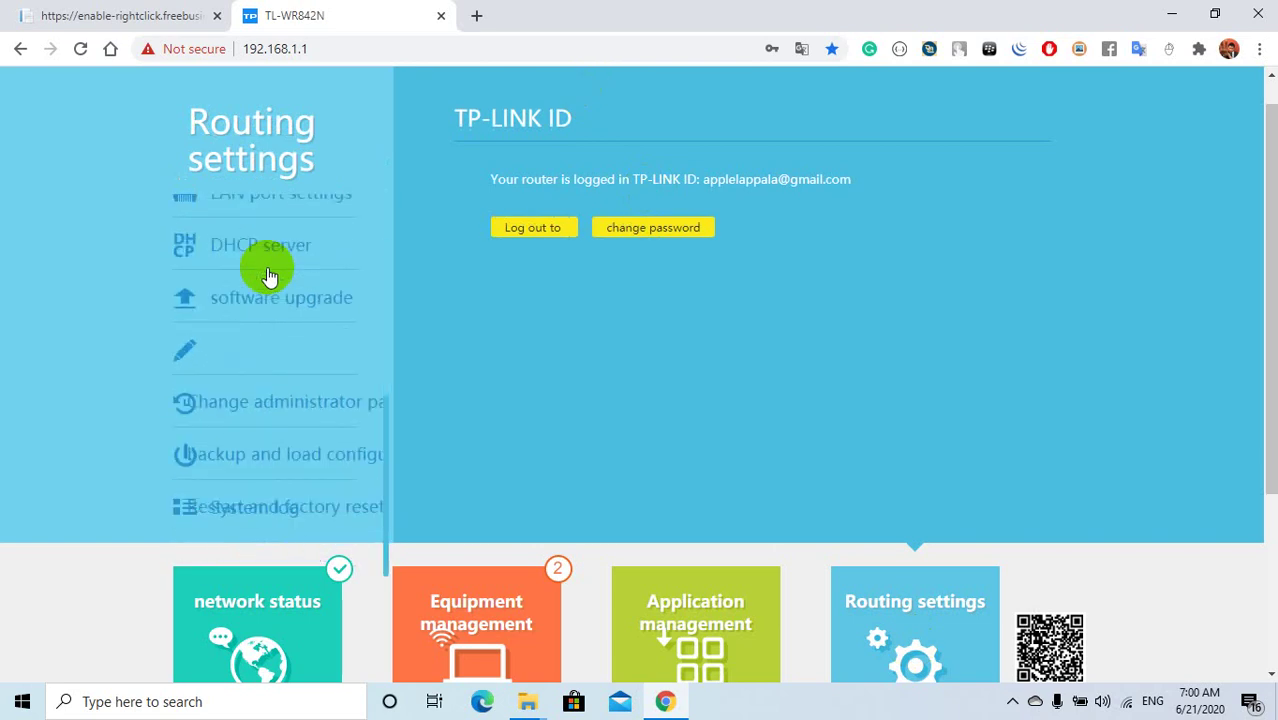
scroll(268, 277, "up", 2)
scroll(265, 271, "down", 2)
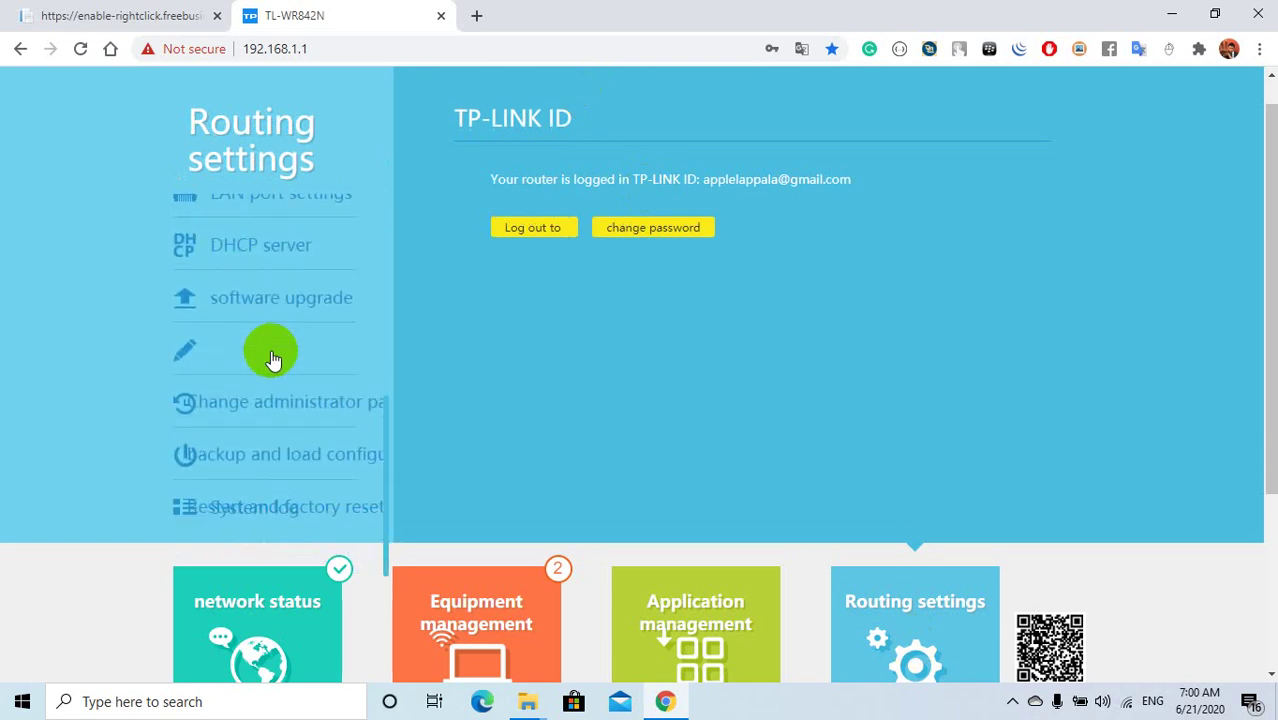
scroll(271, 351, "up", 1)
scroll(272, 355, "up", 3)
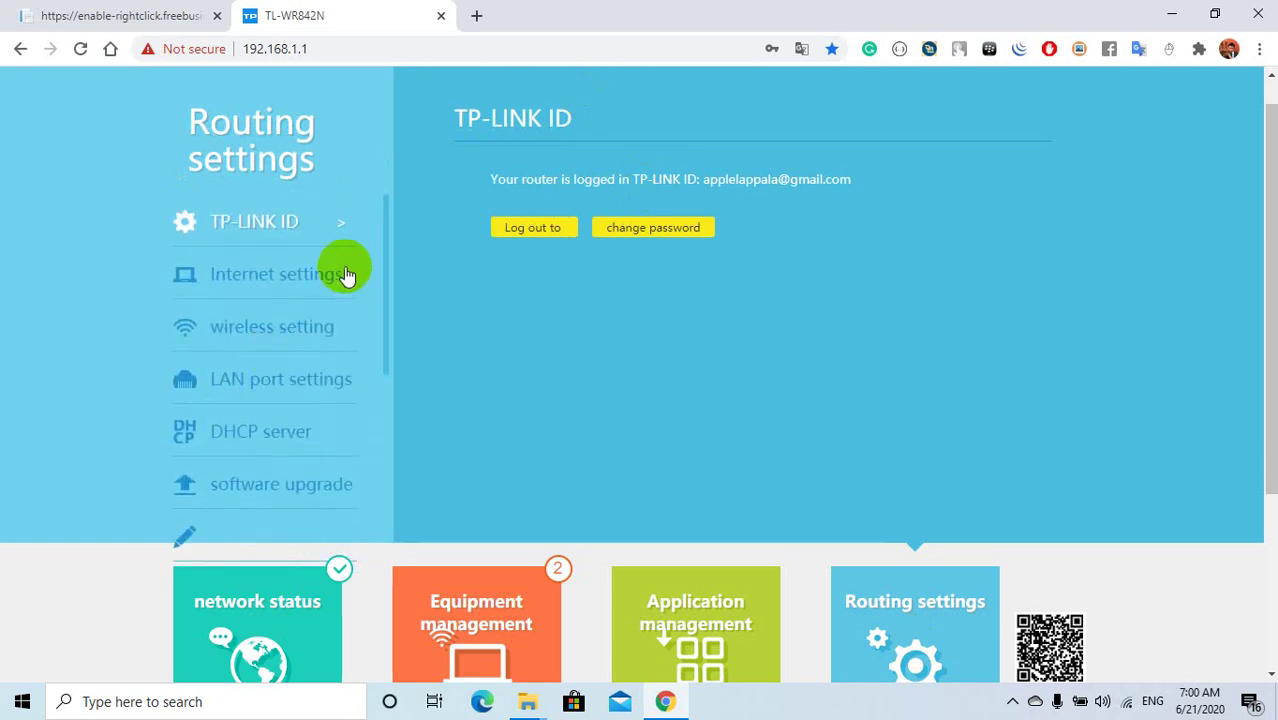
left_click(303, 268)
left_click(287, 330)
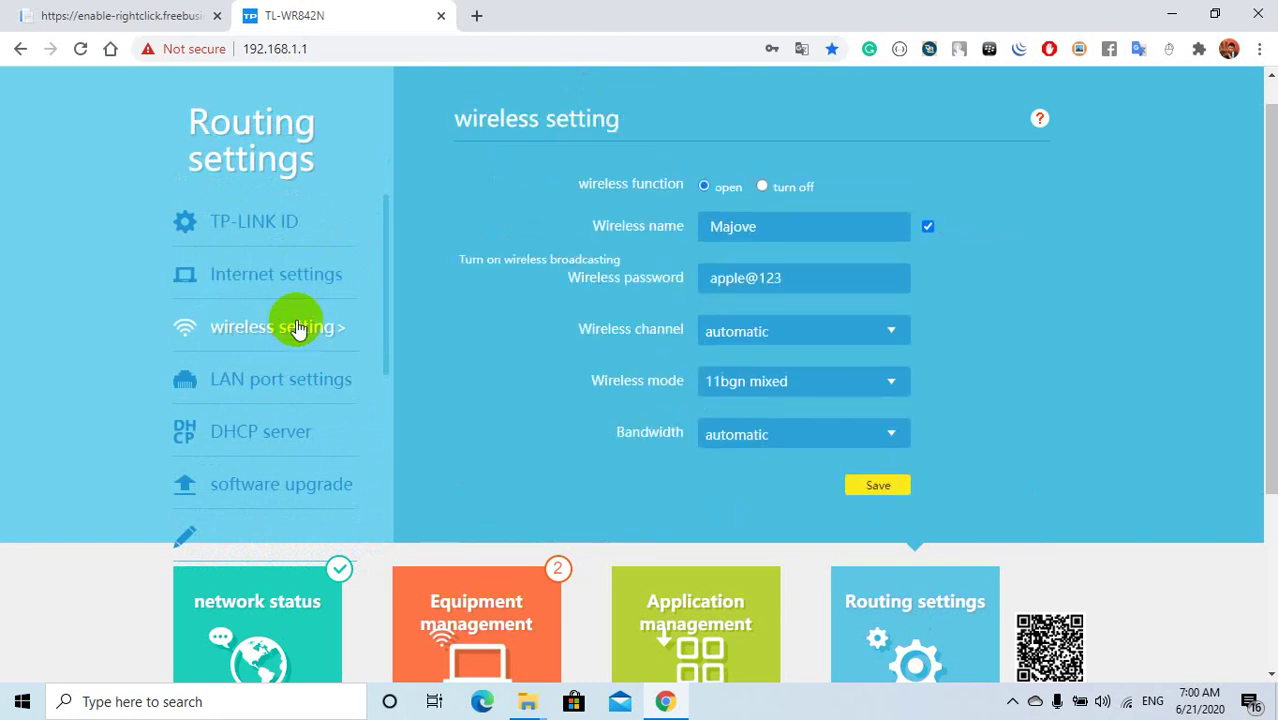
left_click(278, 283)
scroll(342, 315, "down", 3)
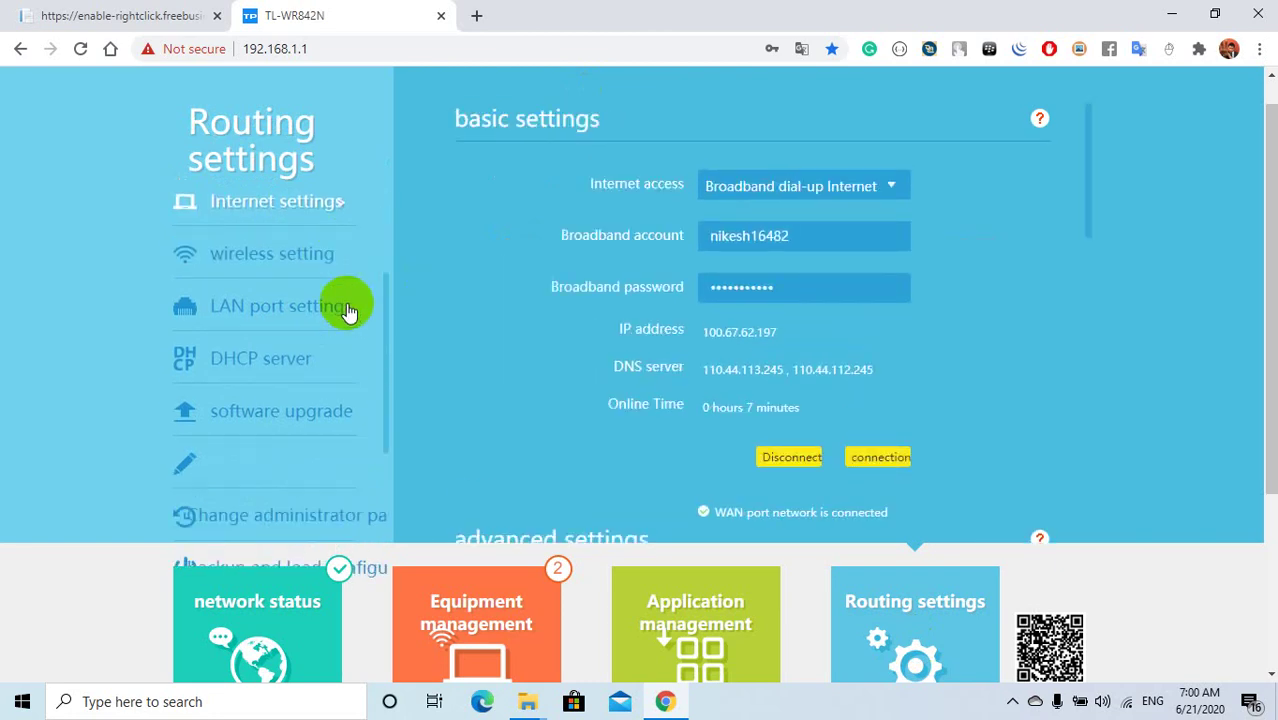
scroll(731, 303, "down", 1)
scroll(731, 303, "down", 5)
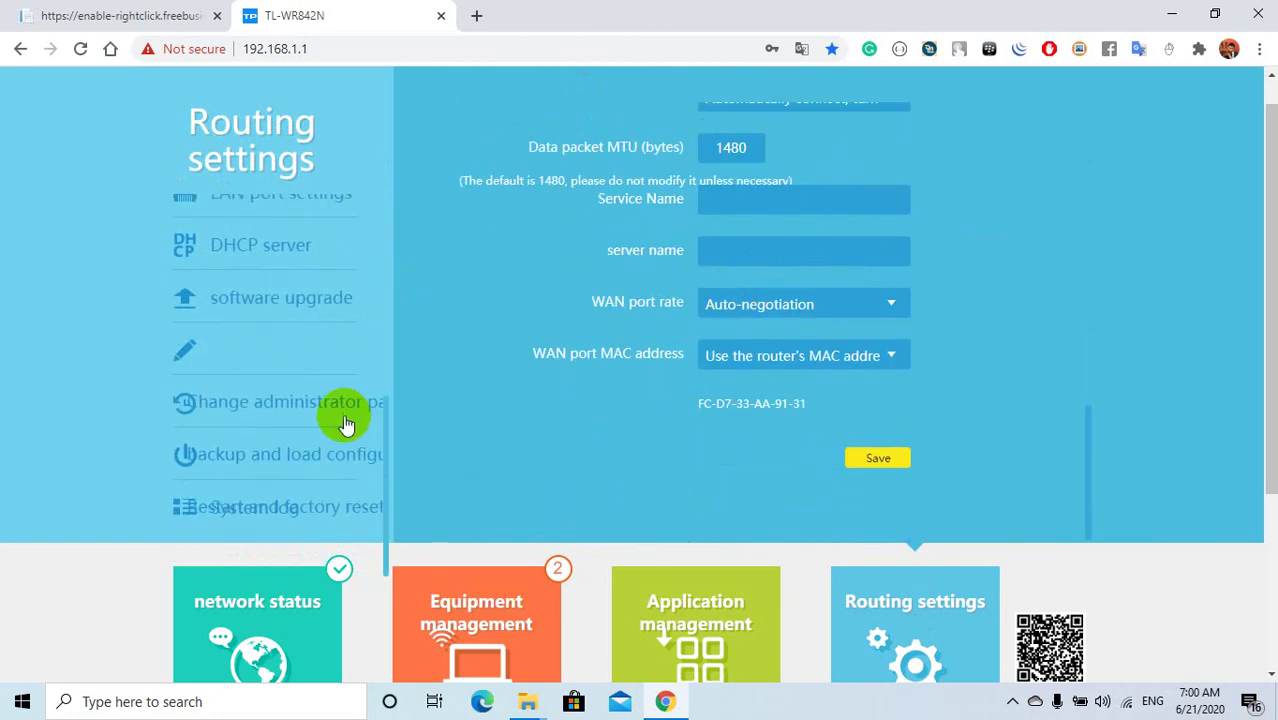
Review the restart and factory reset page and the system log
left_click(292, 468)
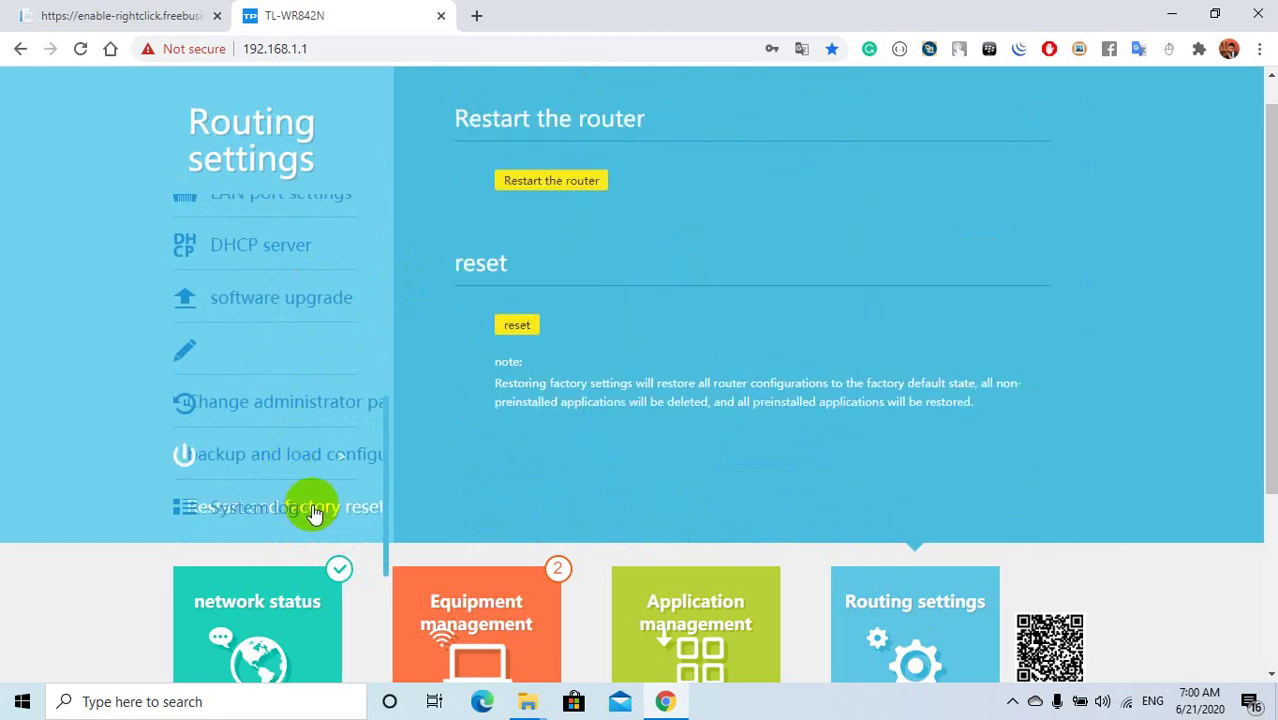
left_click(285, 520)
left_click(268, 447)
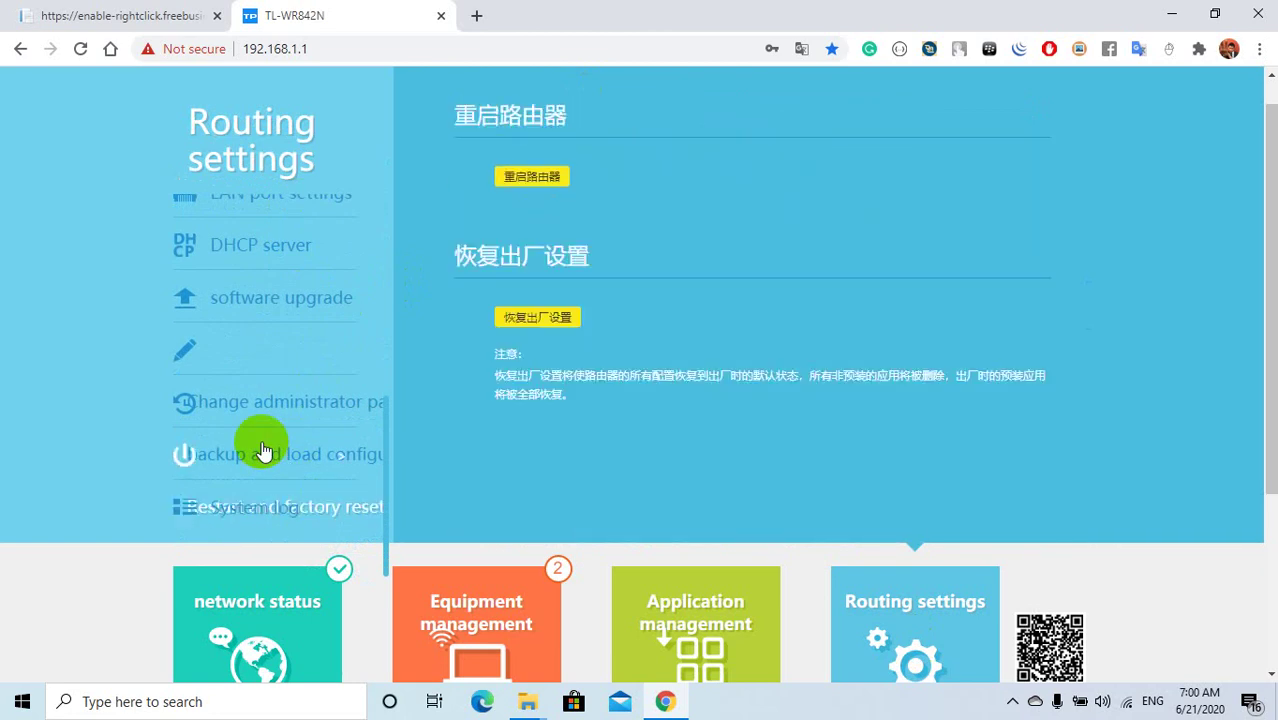
scroll(719, 330, "down", 2)
scroll(719, 330, "up", 3)
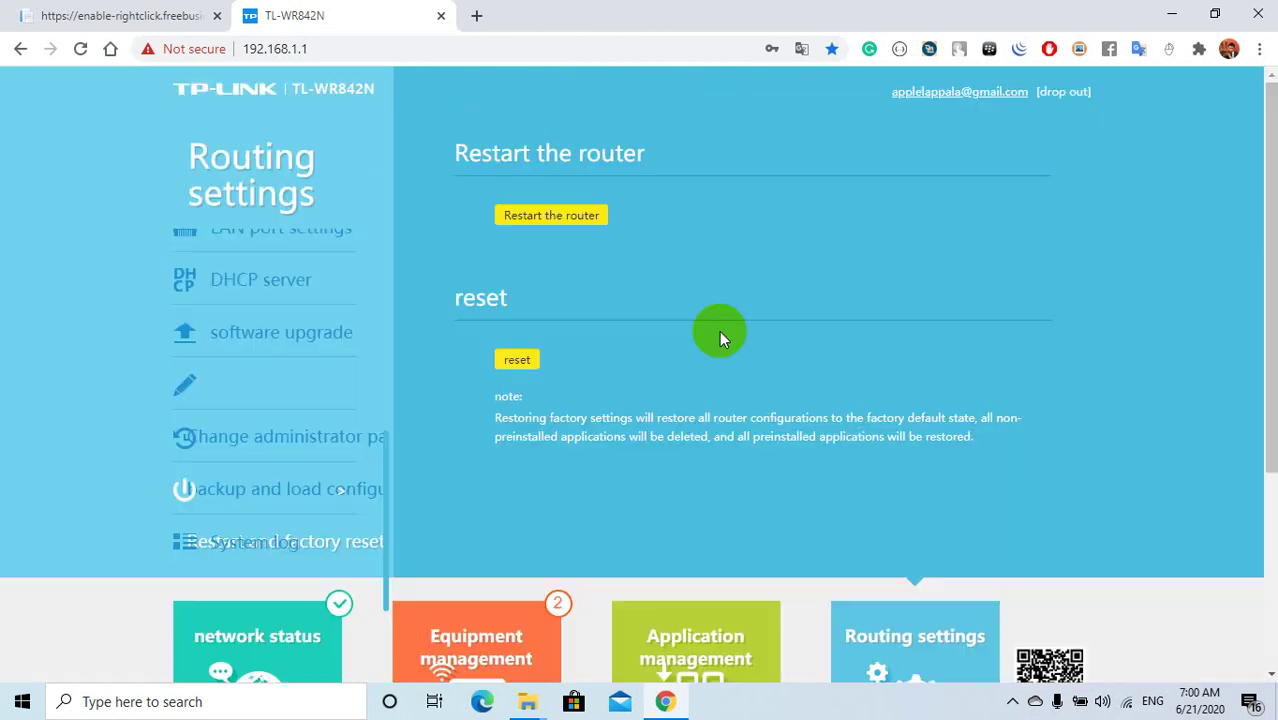
Return to the network status overview showing host network Majove active
left_click(343, 638)
scroll(921, 259, "down", 3)
scroll(921, 259, "up", 3)
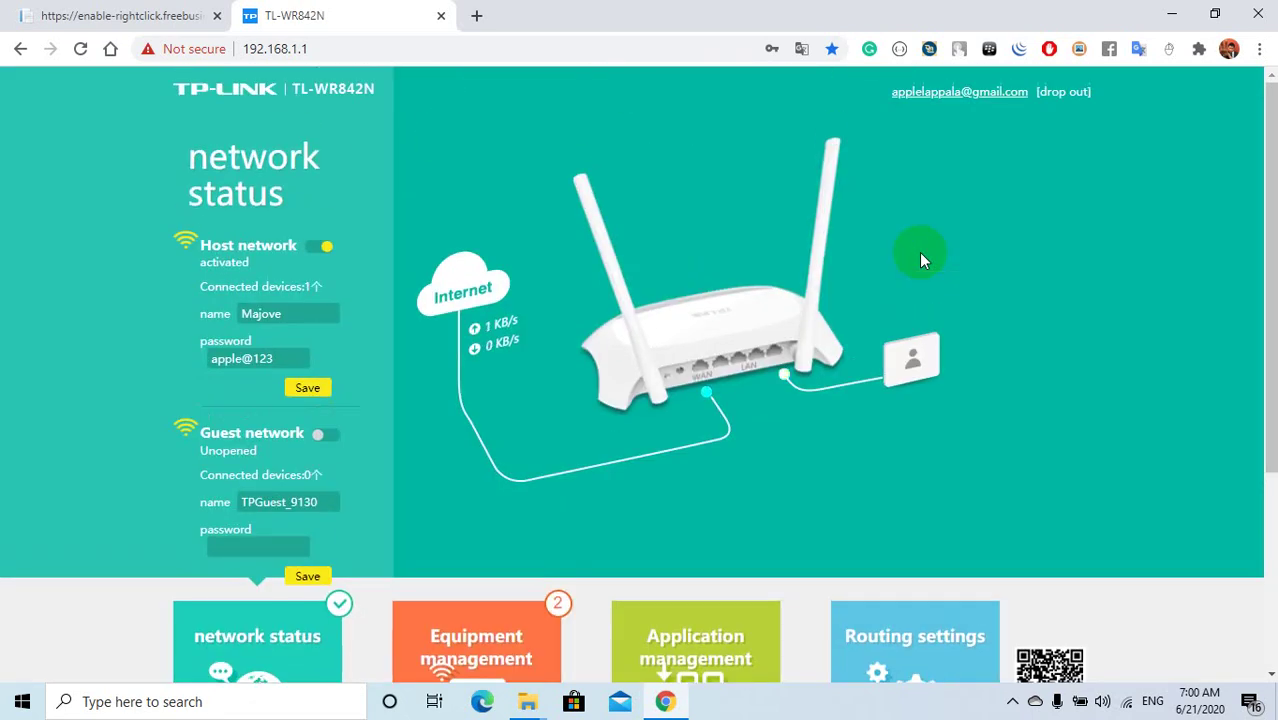